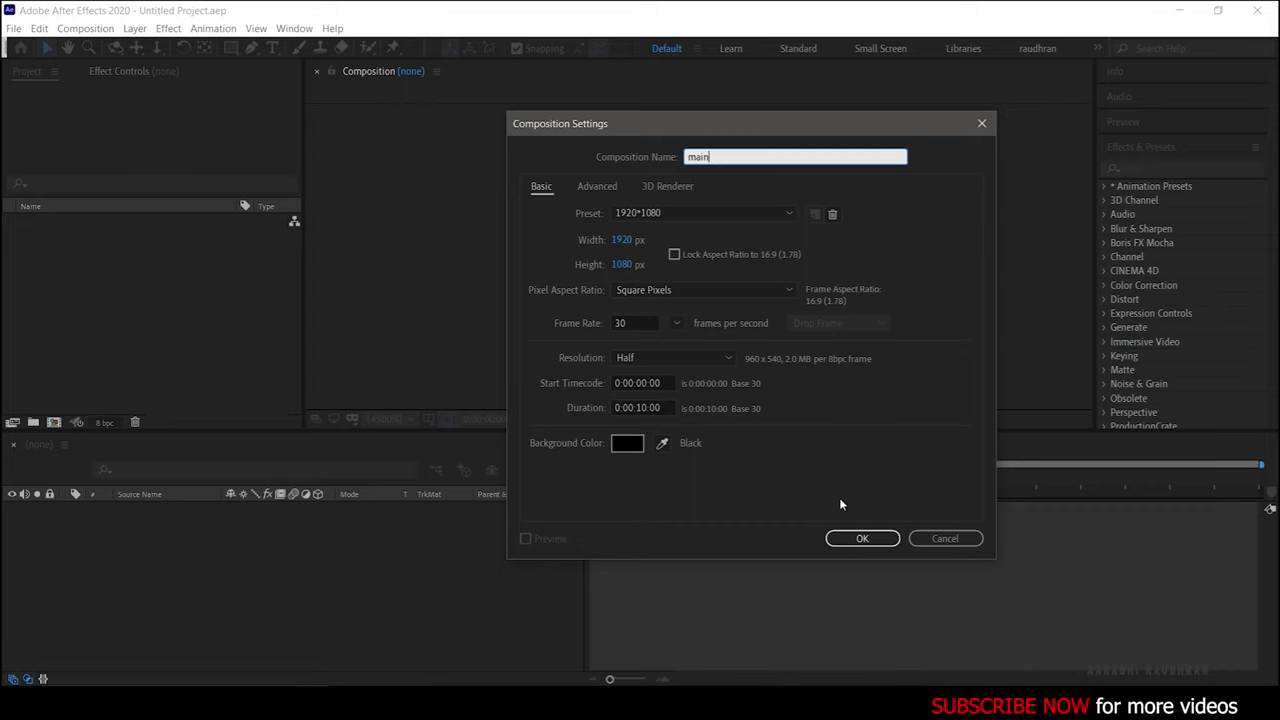
# Create the 1920 × 1080 composition named main and add a comp-size black solid named background
pyautogui.click(864, 538)
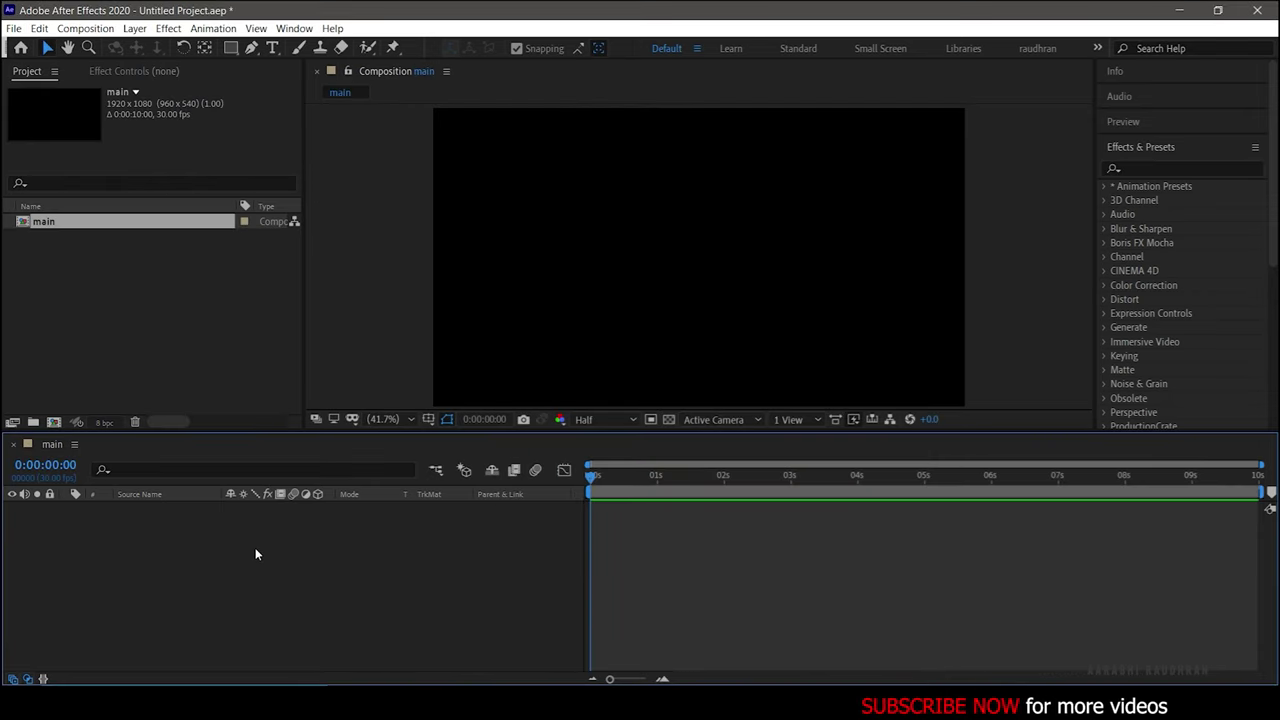
pyautogui.rightClick(256, 554)
pyautogui.moveTo(337, 392)
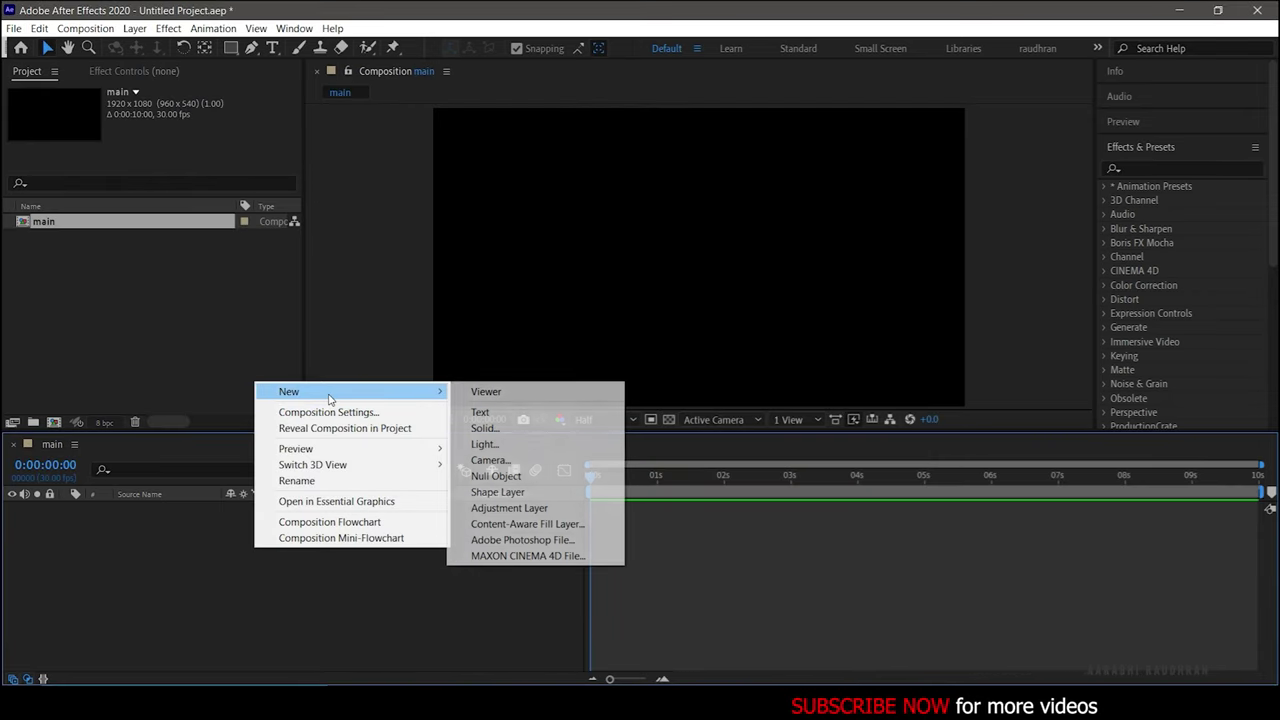
pyautogui.click(515, 429)
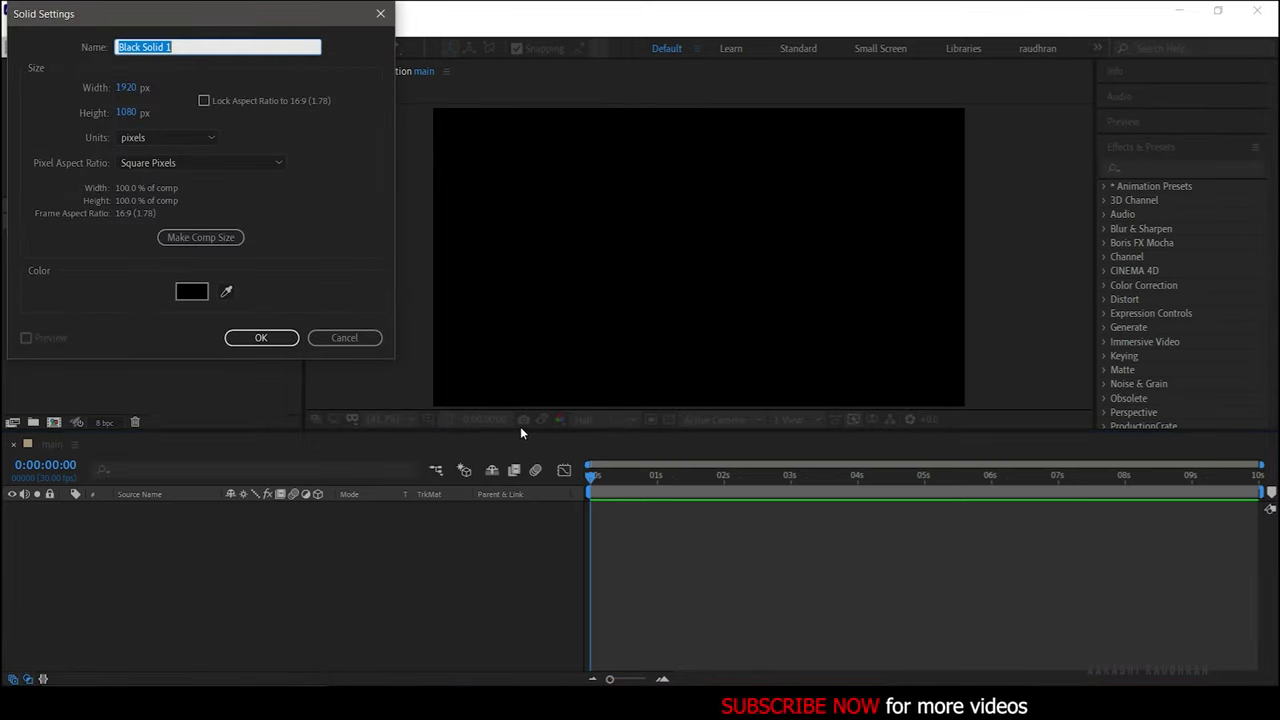
pyautogui.moveTo(208, 15); pyautogui.dragTo(724, 201)
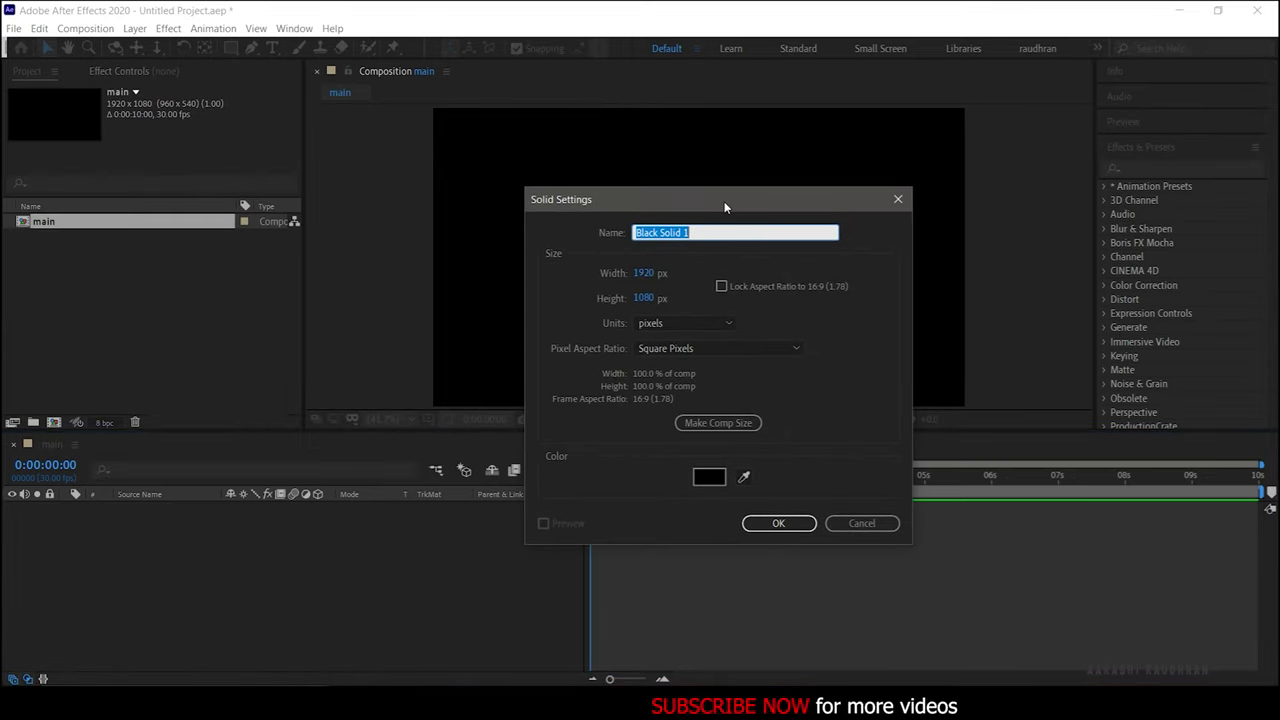
pyautogui.write('background')
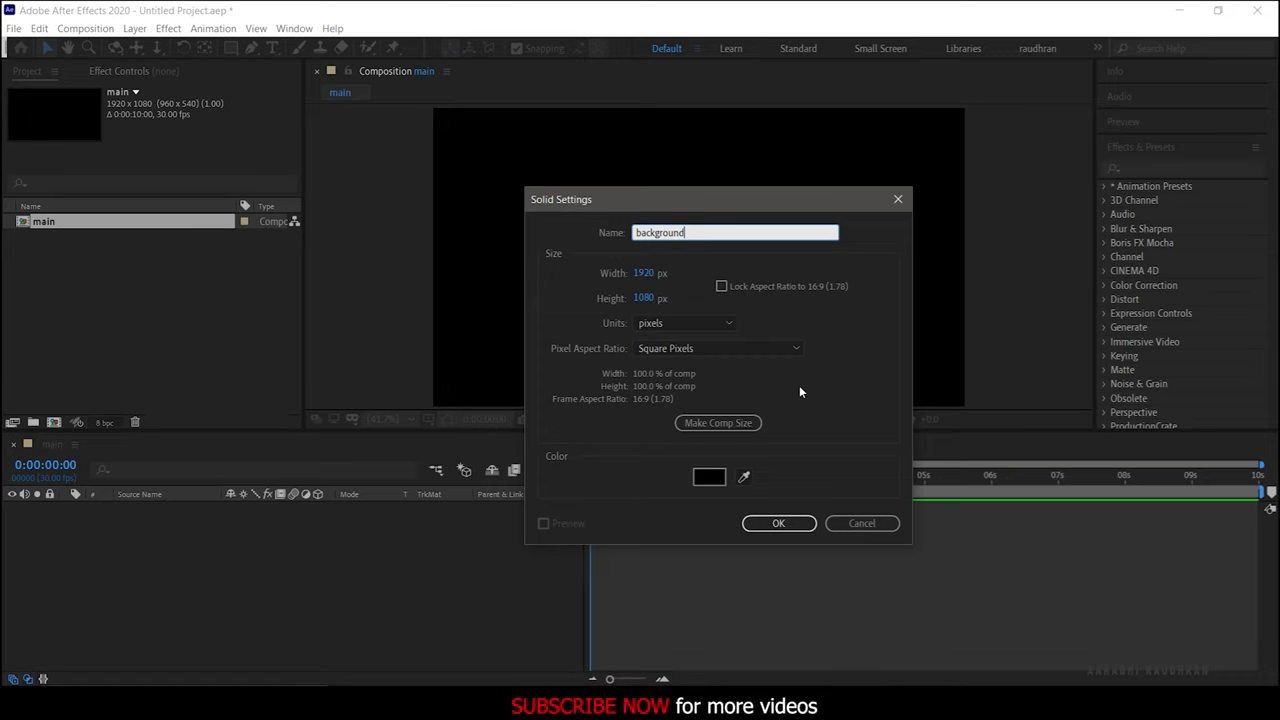
pyautogui.click(763, 523)
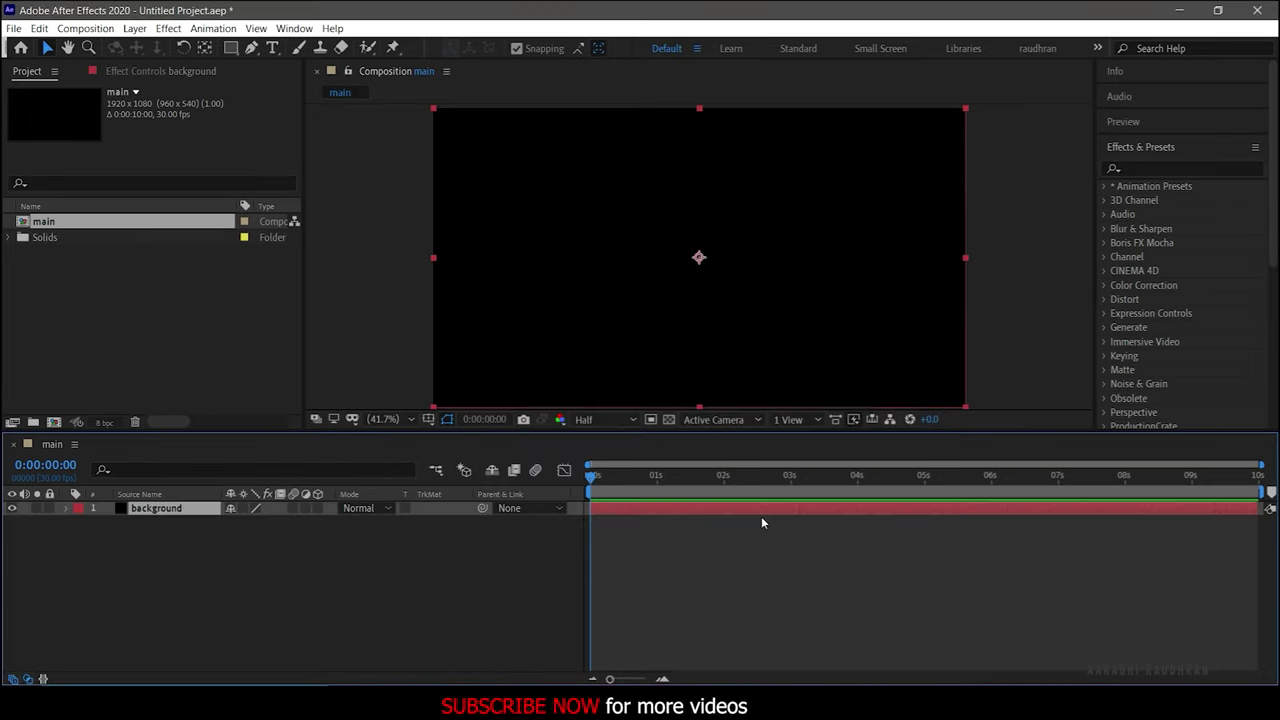
# Find the Gradient Ramp effect and apply it to the background layer
pyautogui.click(1148, 167)
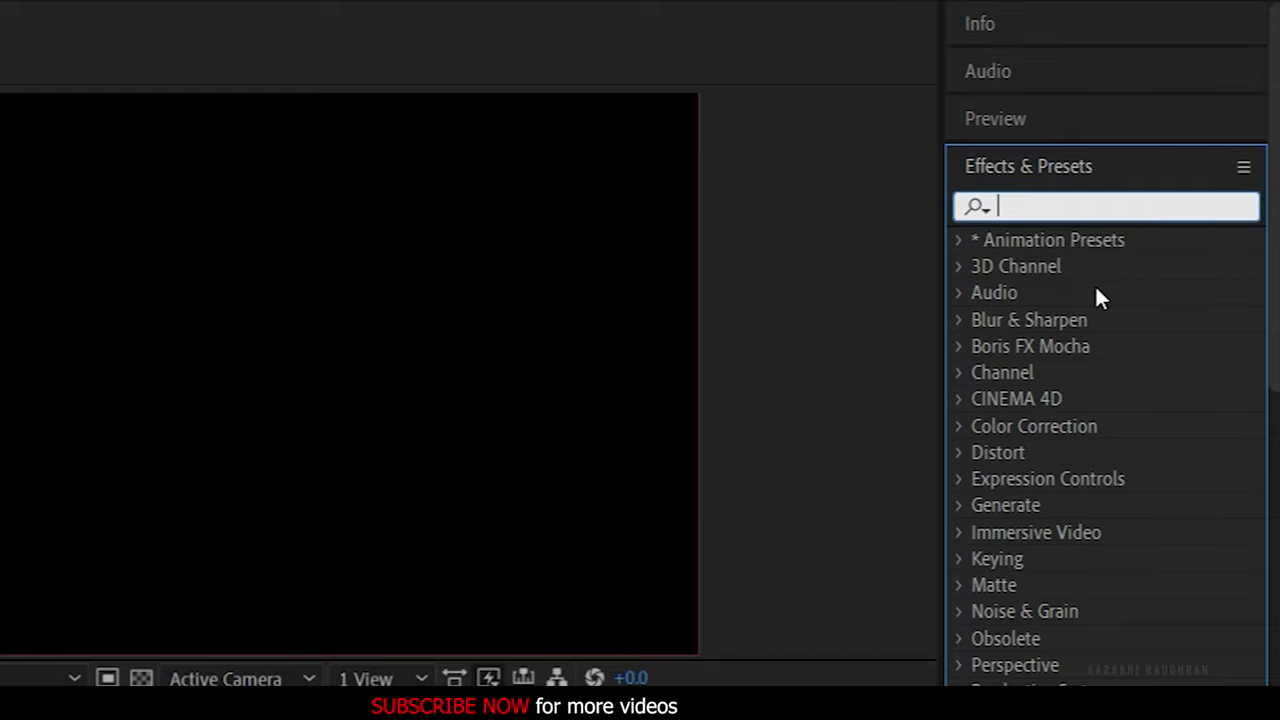
pyautogui.write('f')
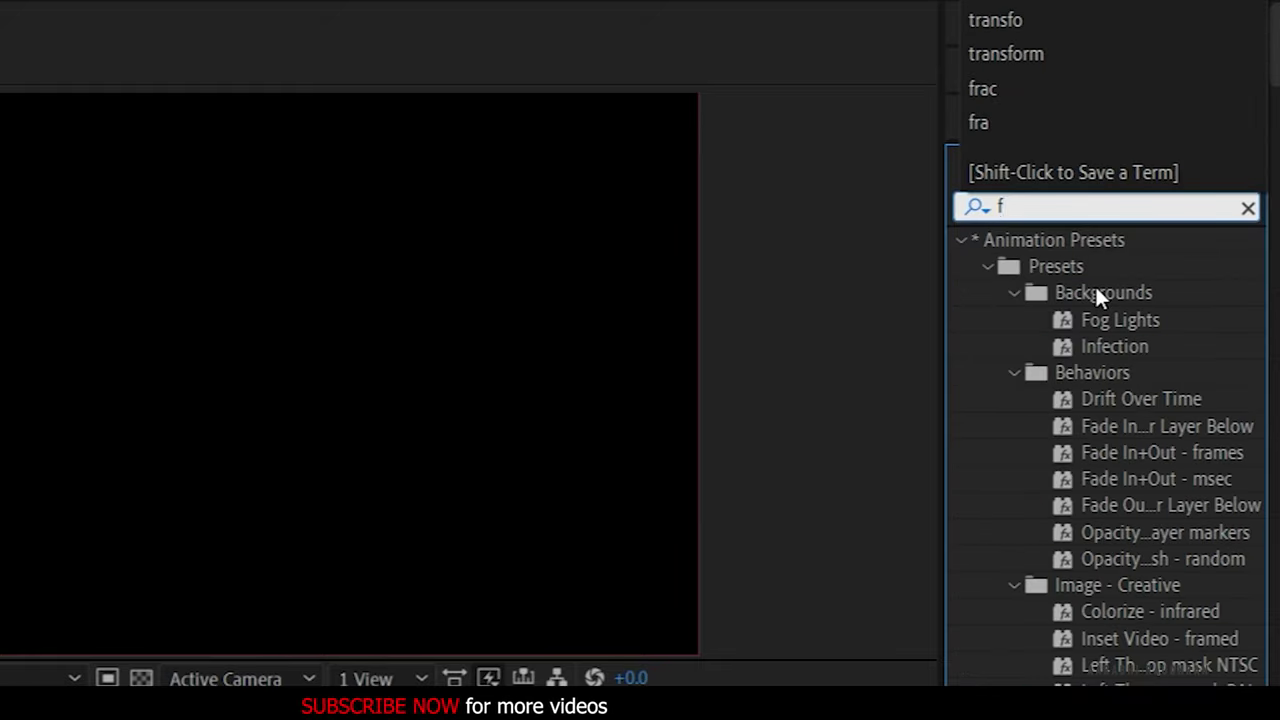
pyautogui.press('BackSpace')
pyautogui.write('ramp')
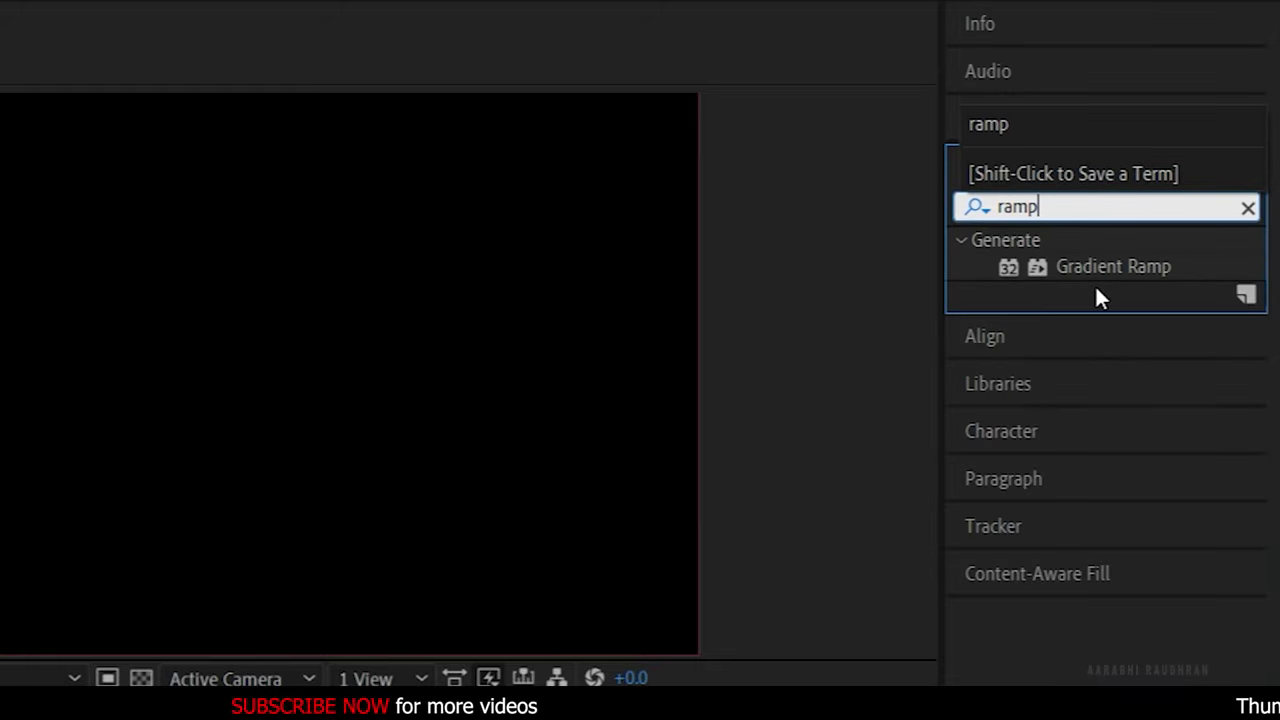
pyautogui.click(1120, 266)
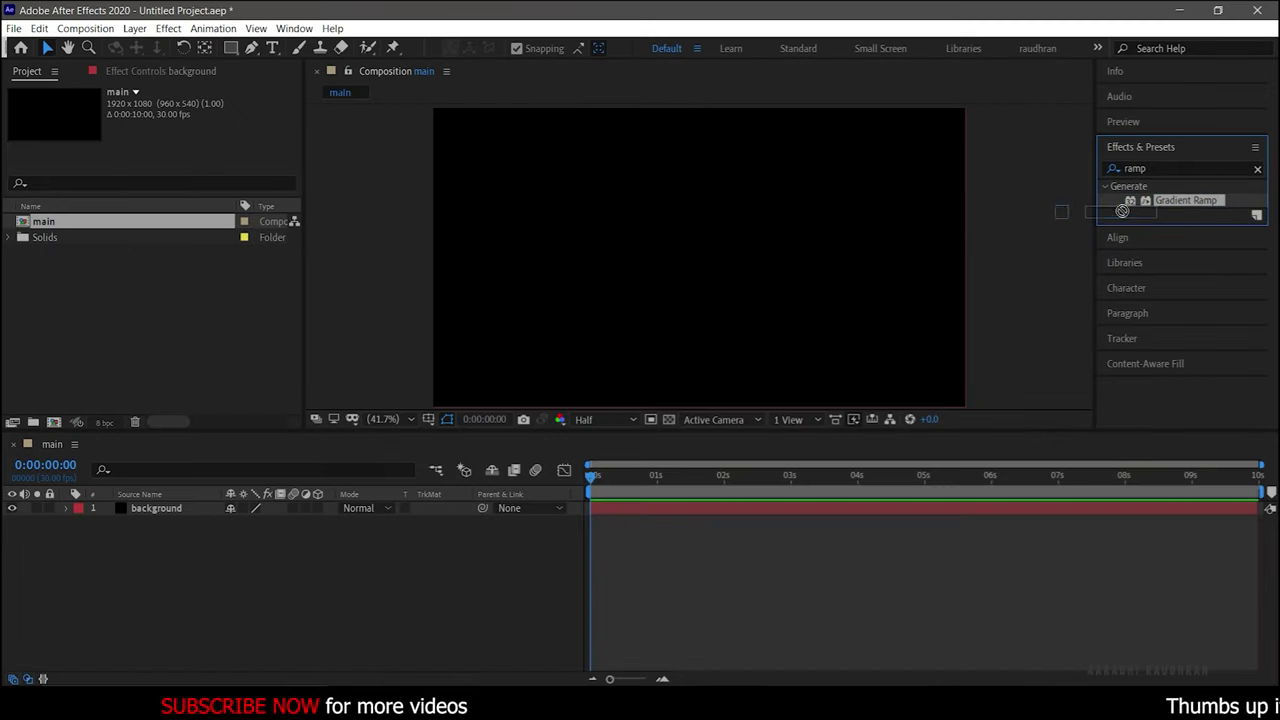
pyautogui.moveTo(1122, 266); pyautogui.dragTo(175, 508)
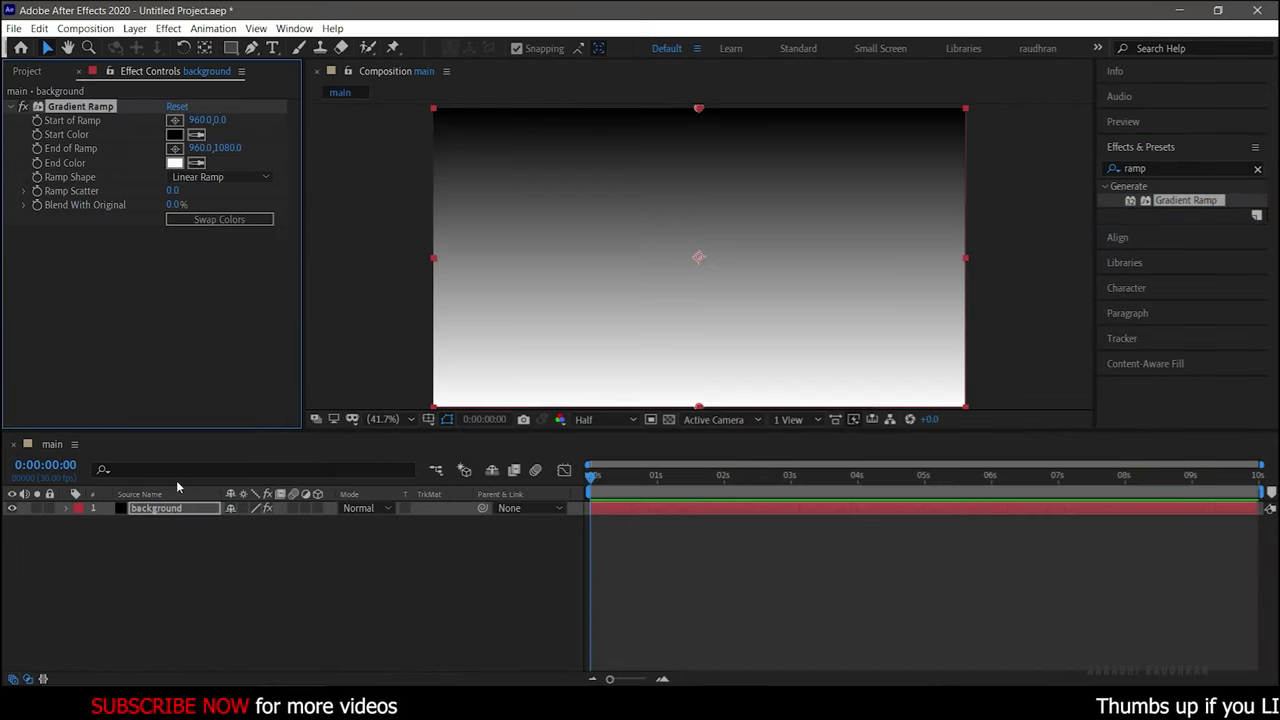
# Swap the ramp colors, placing its start near the frame's upper-right corner at about 1740, 163 and its end toward the lower left at about 634, 1337
pyautogui.click(219, 219)
pyautogui.click(175, 120)
pyautogui.click(915, 153)
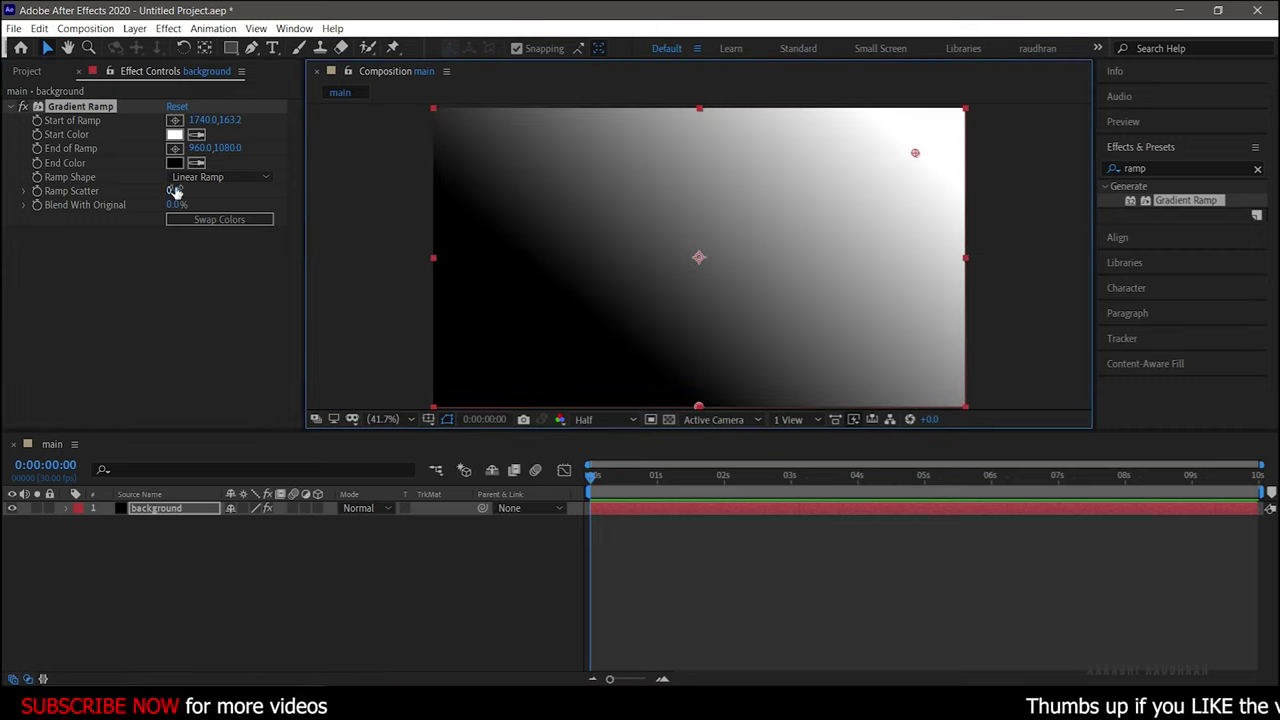
pyautogui.click(175, 148)
pyautogui.click(580, 332)
pyautogui.moveTo(580, 332); pyautogui.dragTo(608, 382)
# Set the ramp's scatter to 35.5, its blend with original to 49% and its start point to about 1844, 132
pyautogui.moveTo(904, 158); pyautogui.dragTo(843, 143)
pyautogui.hotkey('ctrl', 'z')
pyautogui.moveTo(173, 191); pyautogui.dragTo(249, 206)
pyautogui.moveTo(204, 120); pyautogui.dragTo(472, 100)
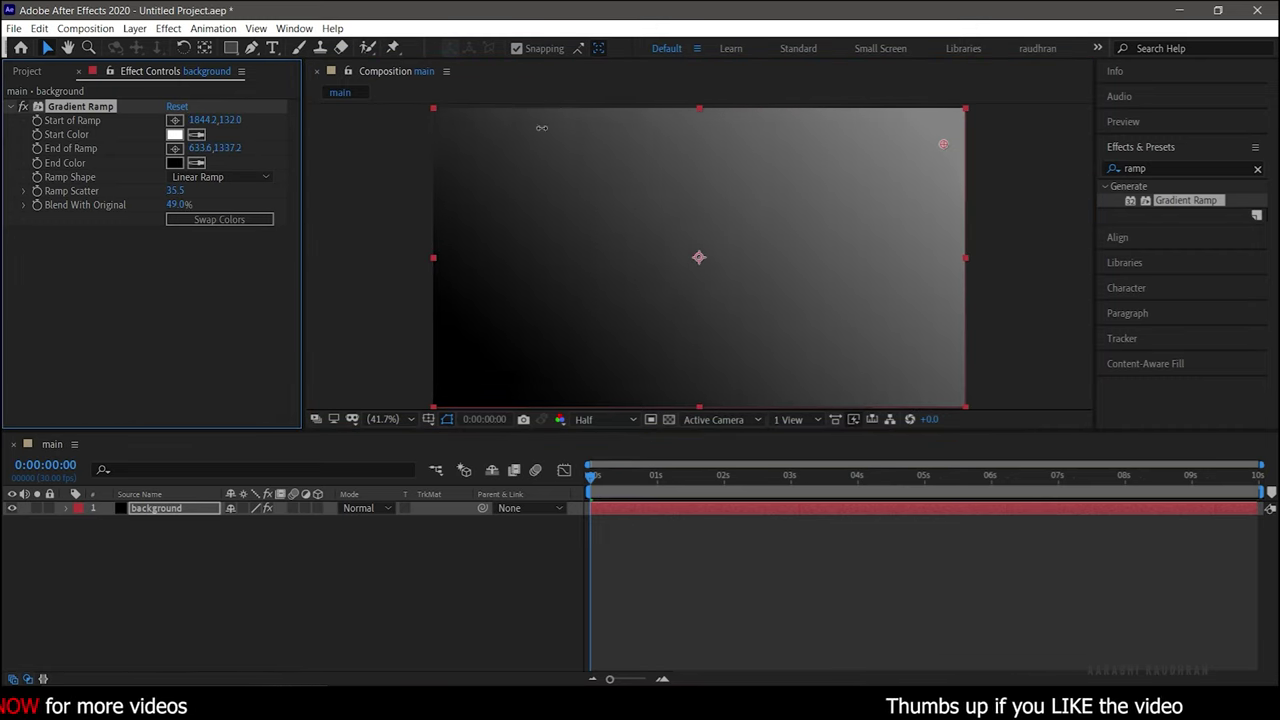
# Add a text layer containing the letter R above the background
pyautogui.click(175, 551)
pyautogui.rightClick(175, 551)
pyautogui.moveTo(237, 403)
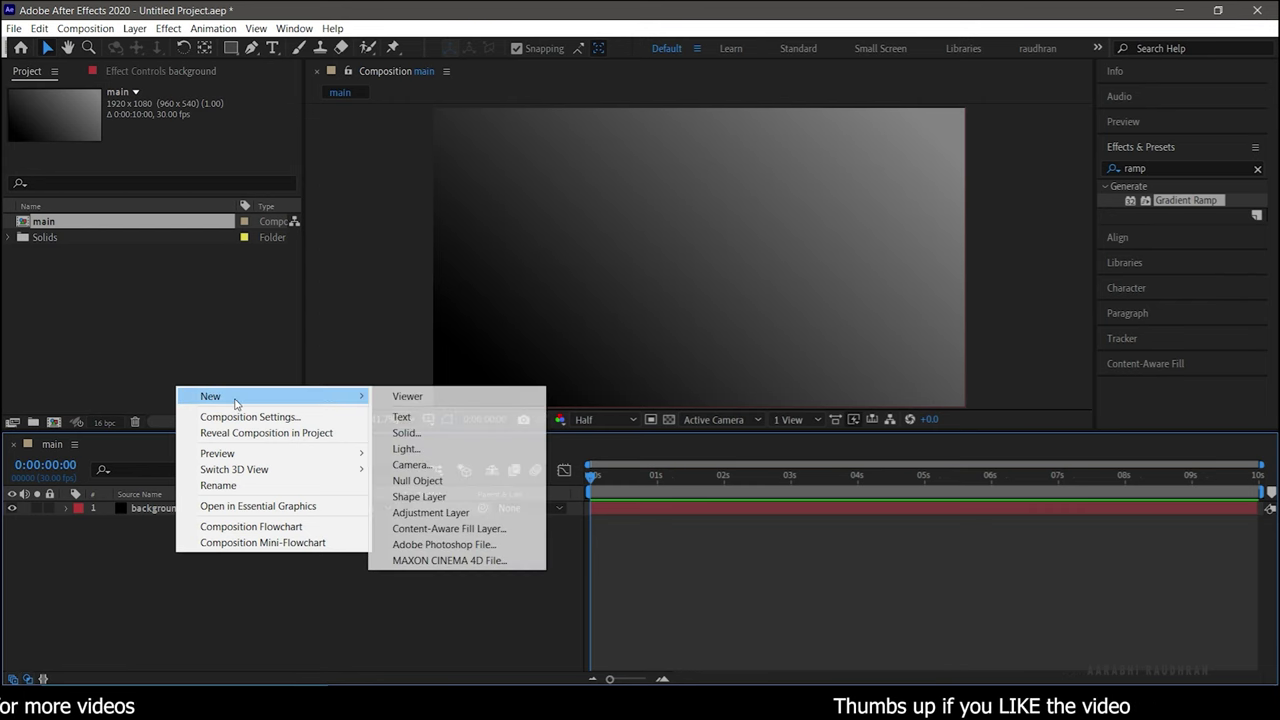
pyautogui.click(490, 417)
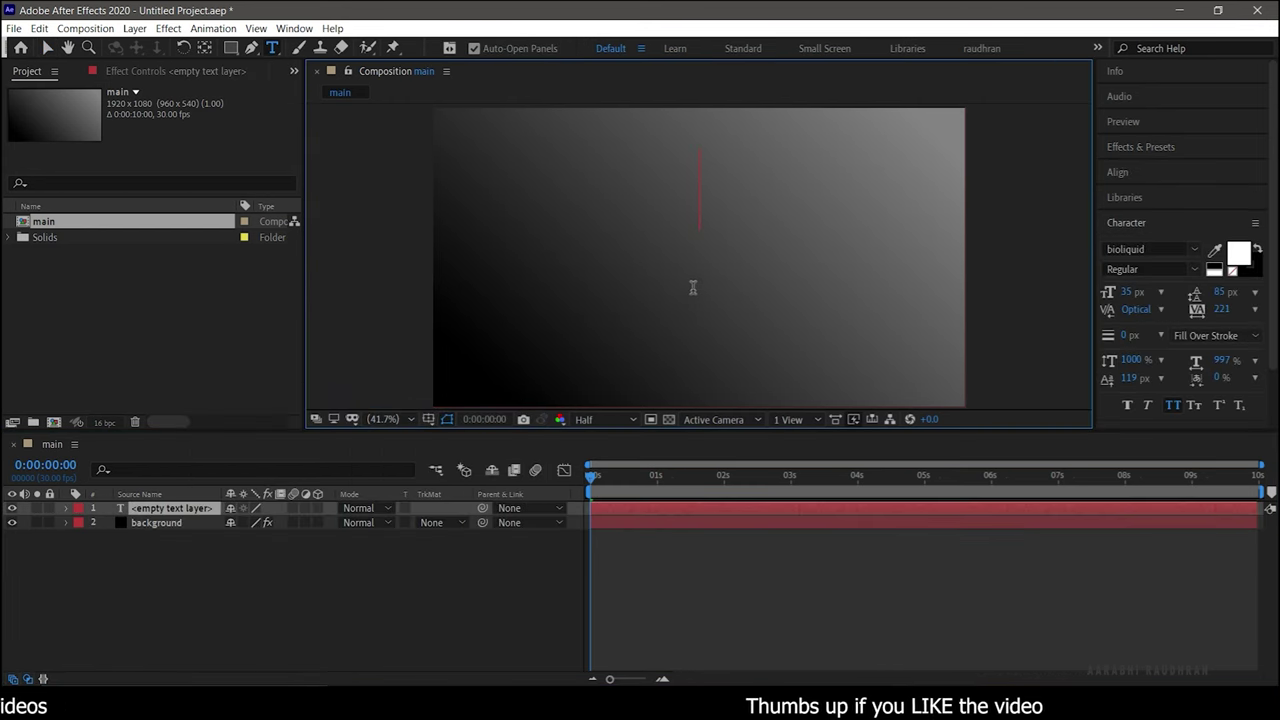
pyautogui.write('R')
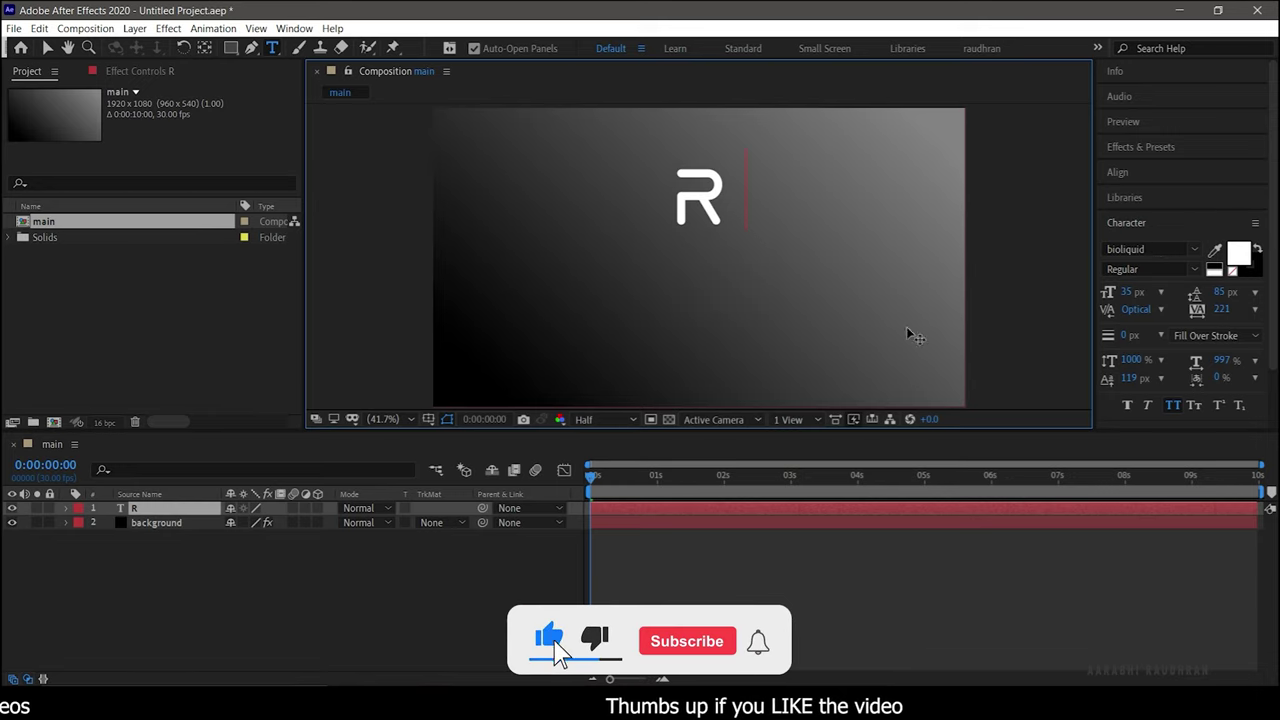
pyautogui.click(338, 561)
# Center the R text layer horizontally and vertically in the composition
pyautogui.click(157, 509)
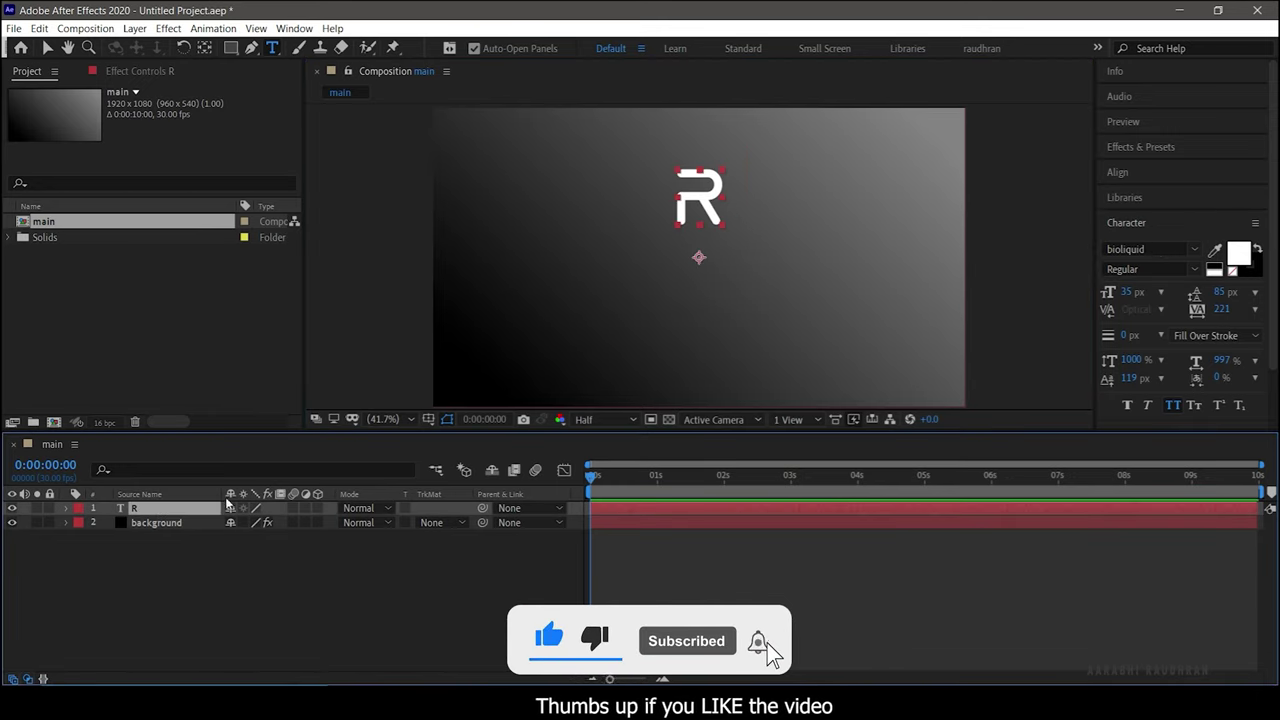
pyautogui.click(1117, 172)
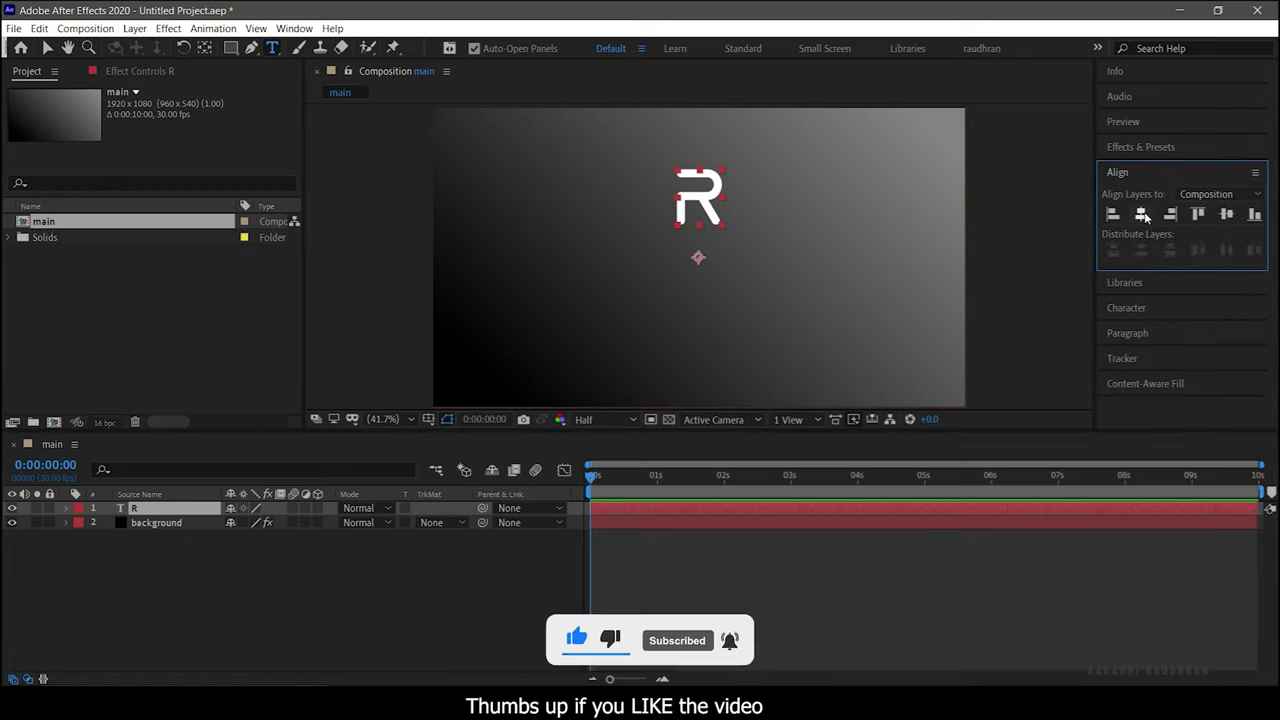
pyautogui.click(1227, 214)
pyautogui.click(345, 595)
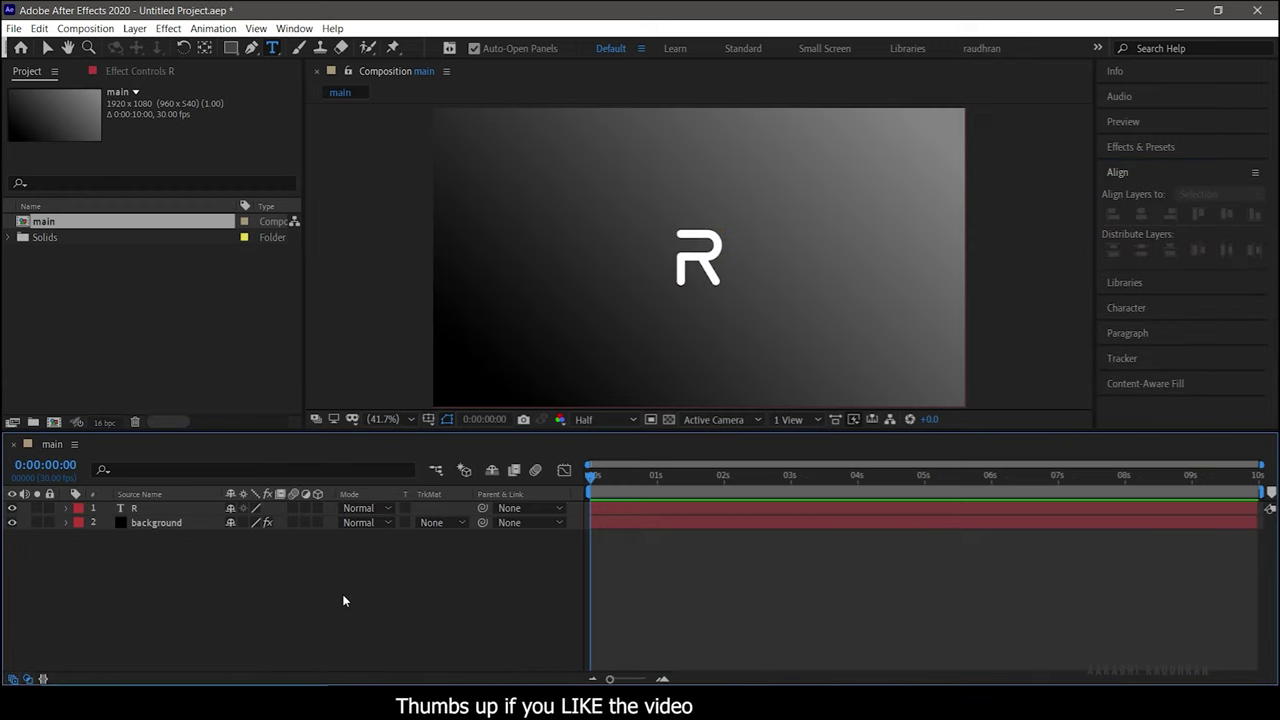
# Set up the Rectangle tool with no fill and a solid color stroke
pyautogui.click(232, 48)
pyautogui.click(503, 48)
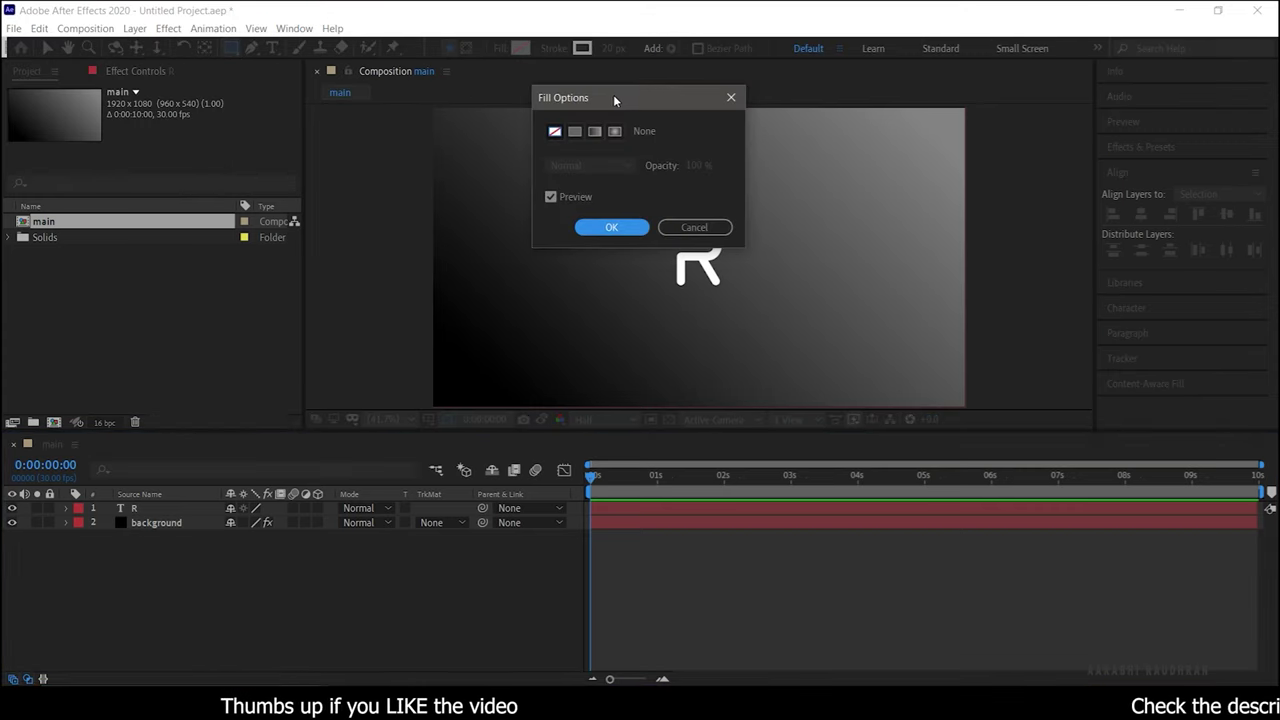
pyautogui.click(611, 227)
pyautogui.click(553, 48)
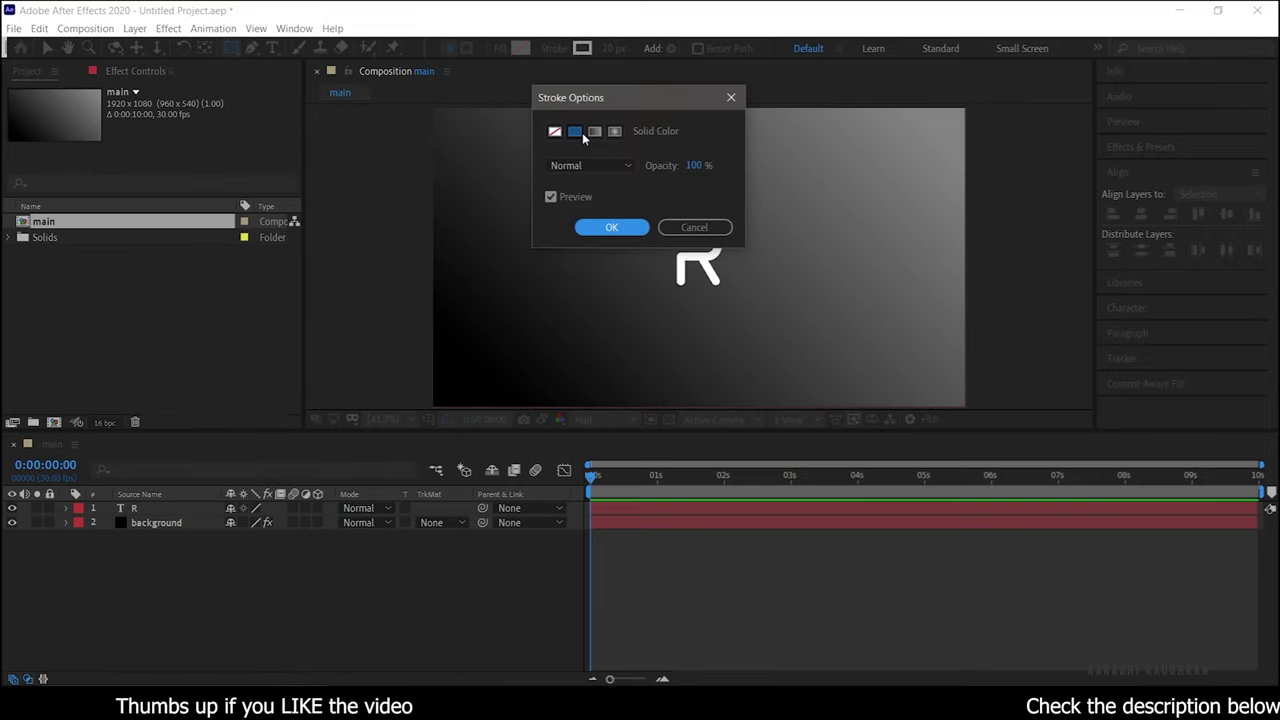
pyautogui.click(614, 229)
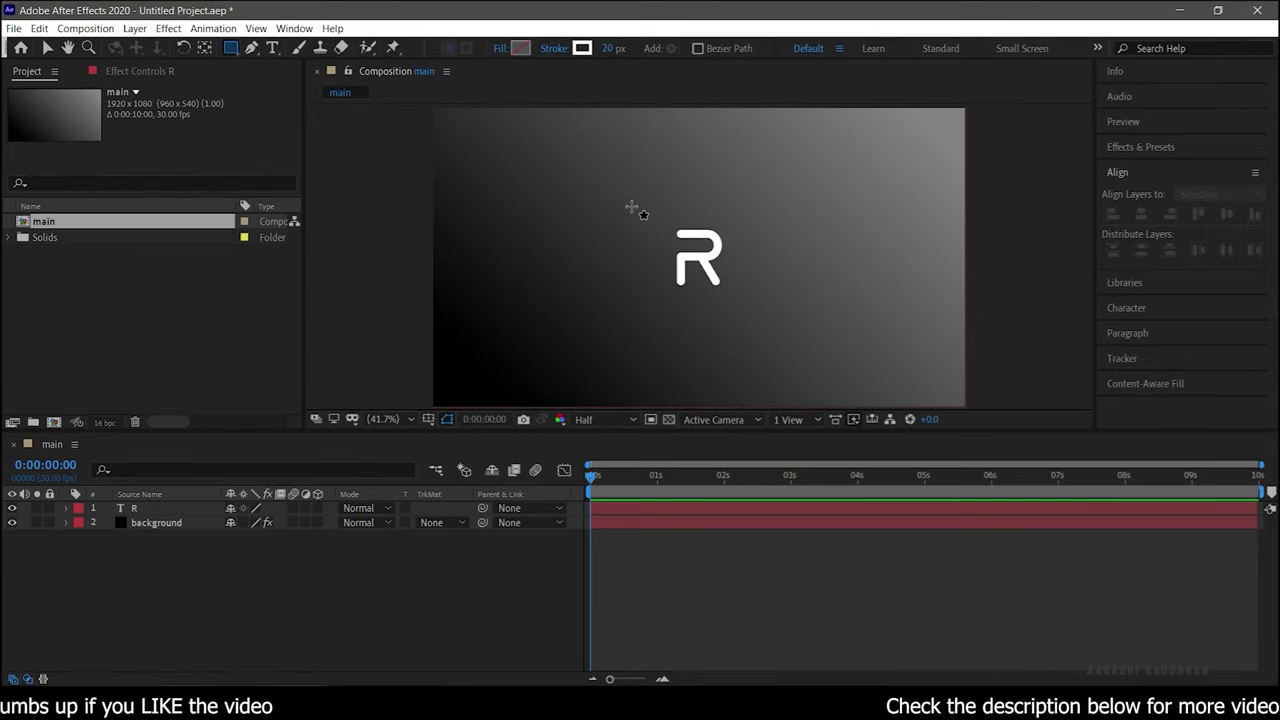
# Draw a rectangular frame around the letter R and center it horizontally and vertically in the composition
pyautogui.moveTo(651, 210); pyautogui.dragTo(662, 225)
pyautogui.moveTo(704, 302); pyautogui.dragTo(741, 316)
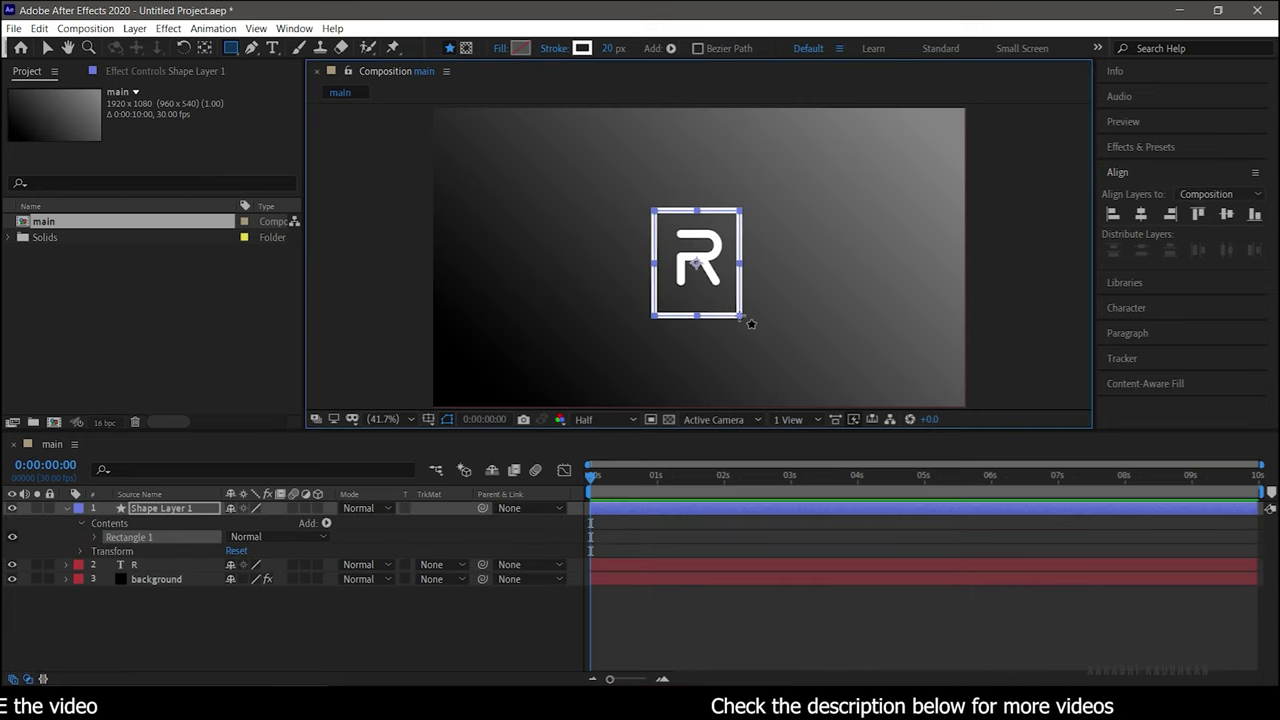
pyautogui.click(1141, 214)
pyautogui.click(1226, 214)
pyautogui.click(437, 642)
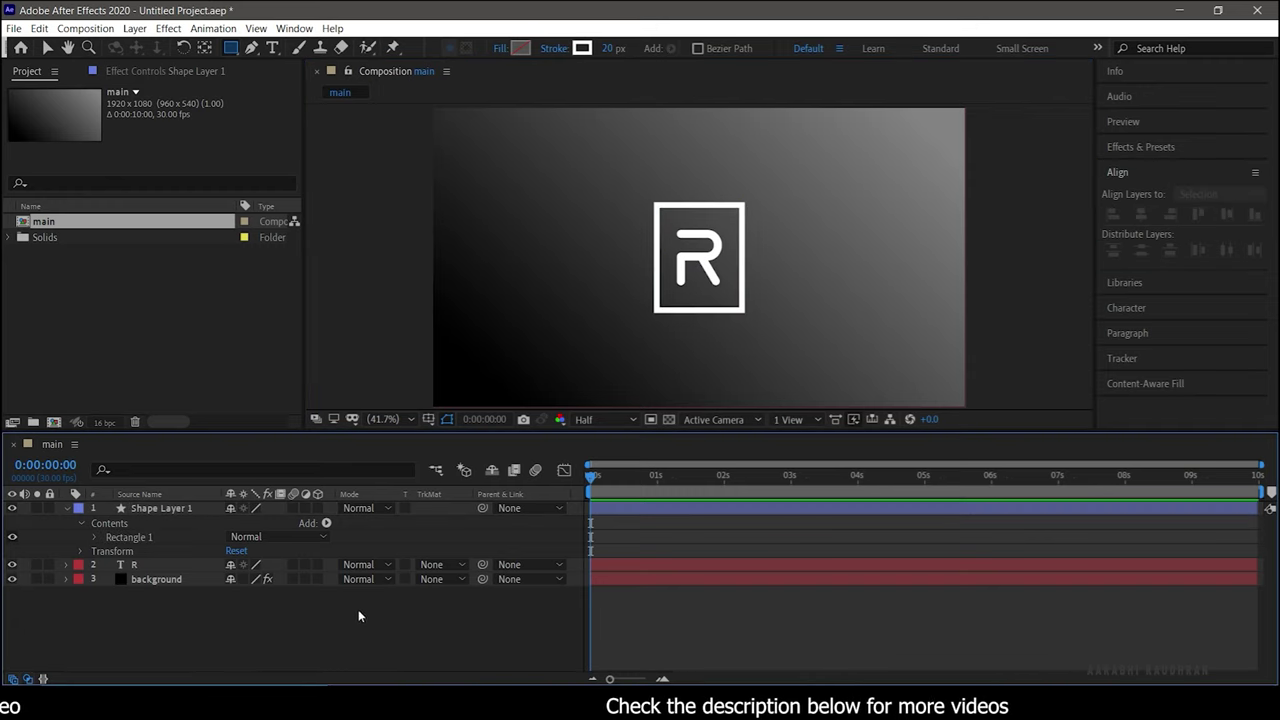
# Pre-compose the R text layer and the rectangle shape layer into a composition named "logo place holder"
pyautogui.click(137, 565)
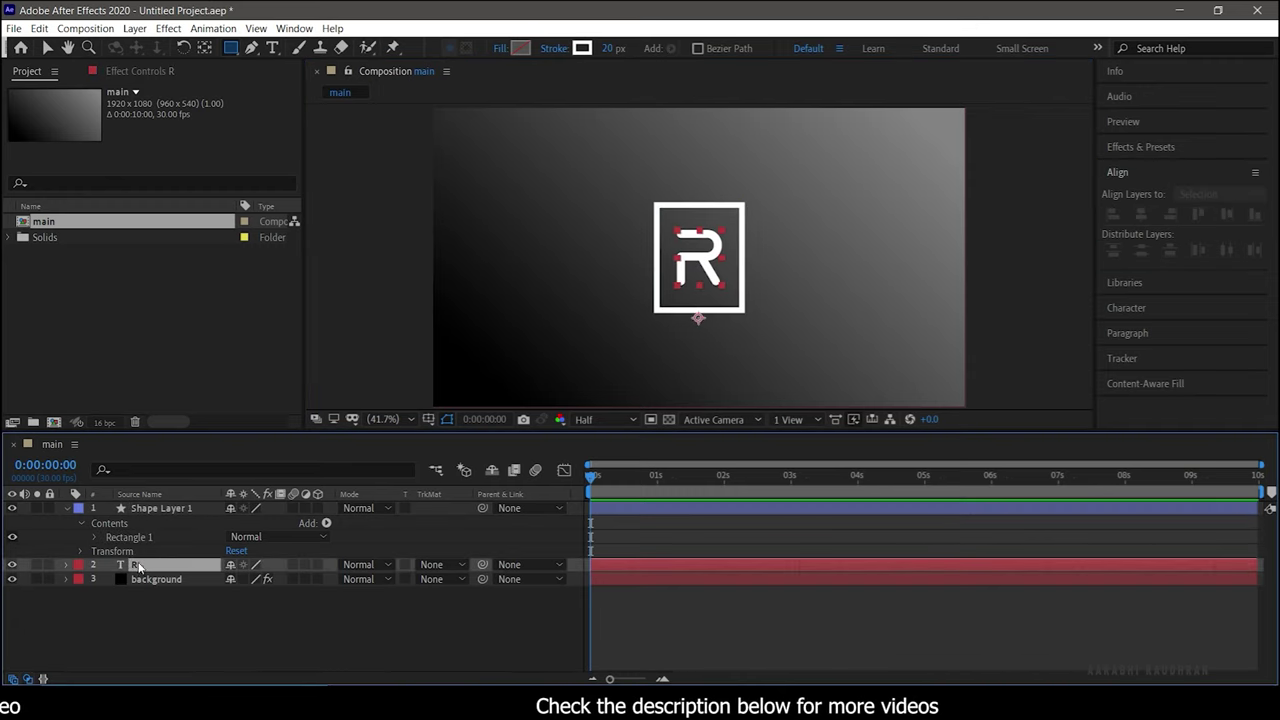
pyautogui.keyDown('shift'); pyautogui.click(157, 508); pyautogui.keyUp('shift')
pyautogui.rightClick(159, 511)
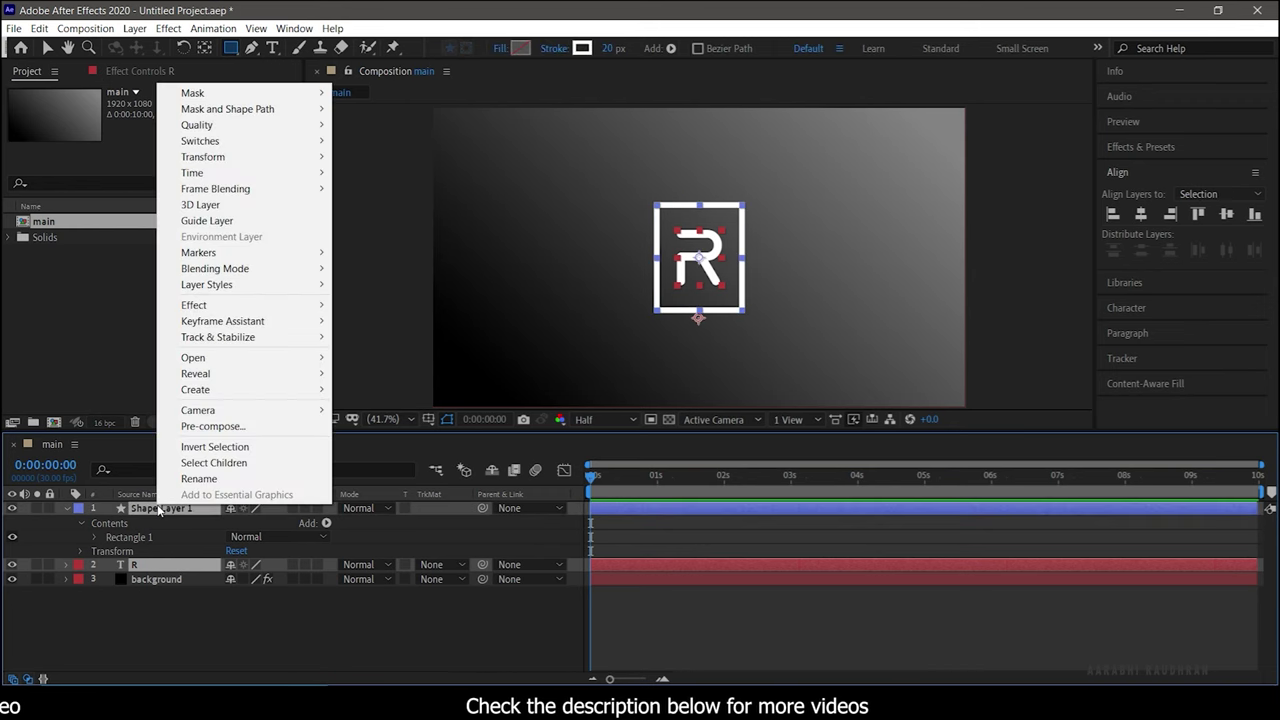
pyautogui.click(213, 426)
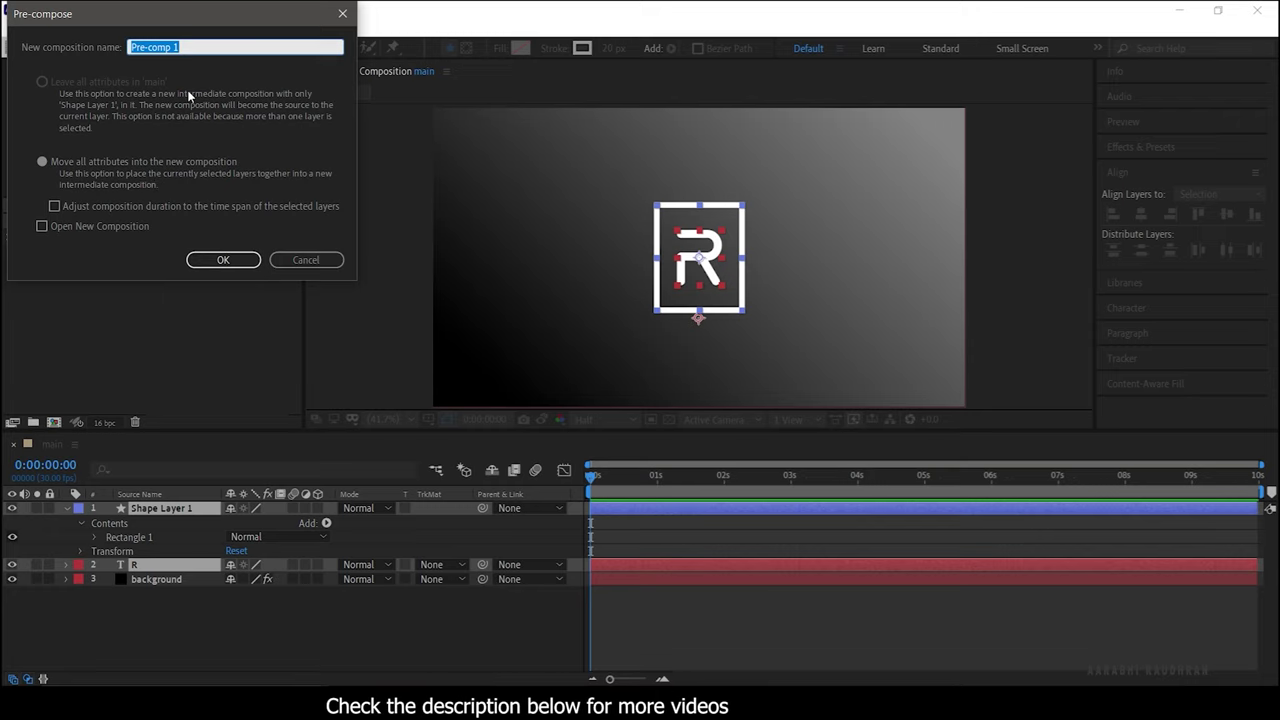
pyautogui.press('BackSpace')
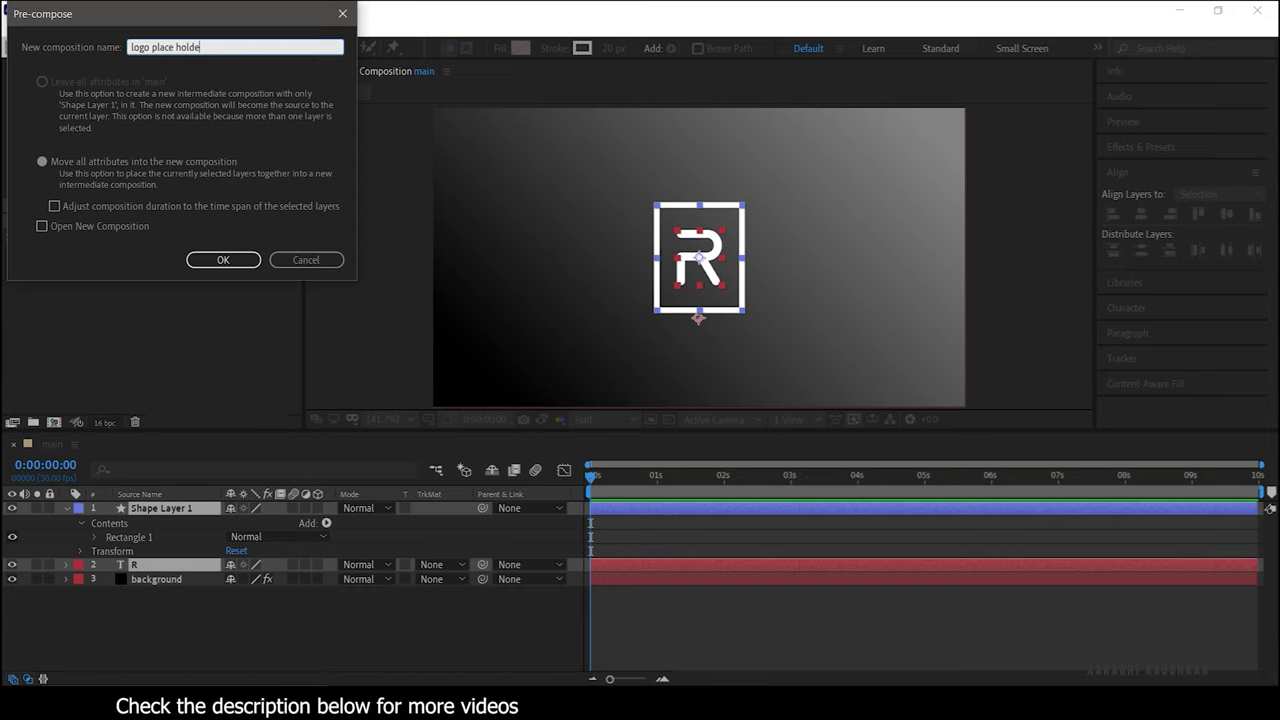
pyautogui.press('Return')
# Find the Fill effect and apply it to the logo place holder layer
pyautogui.click(1051, 202)
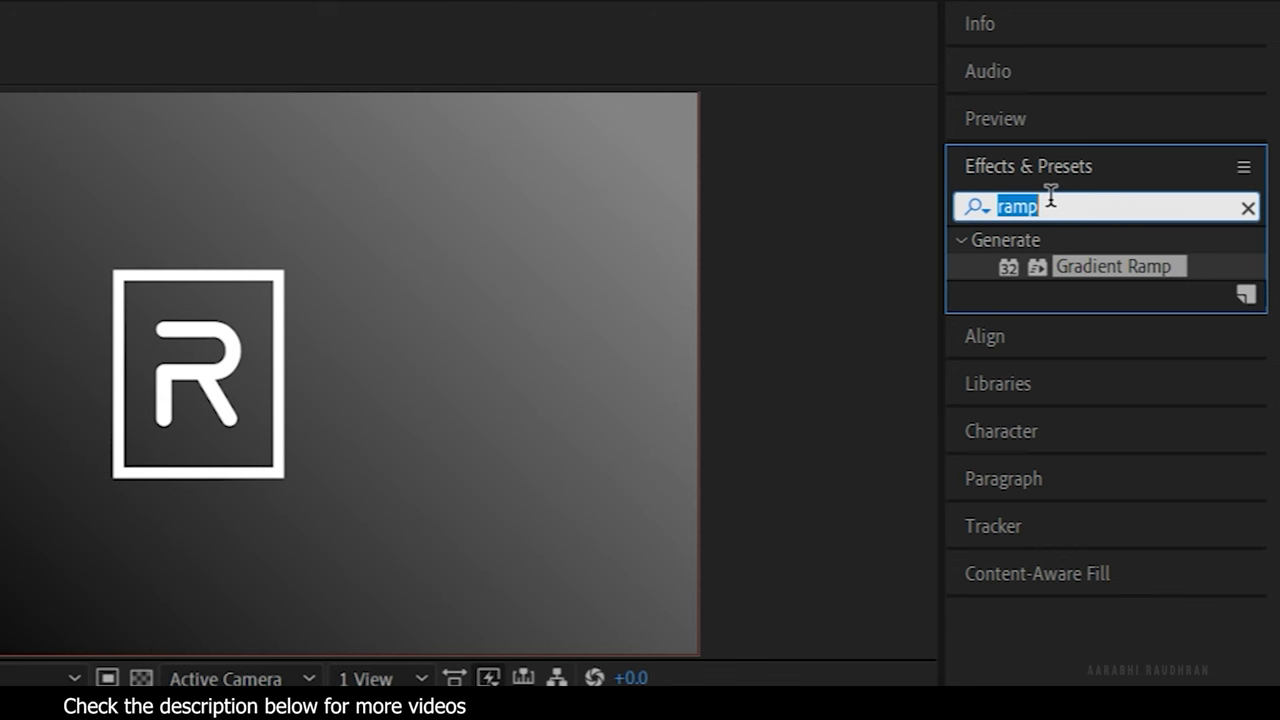
pyautogui.write('fill')
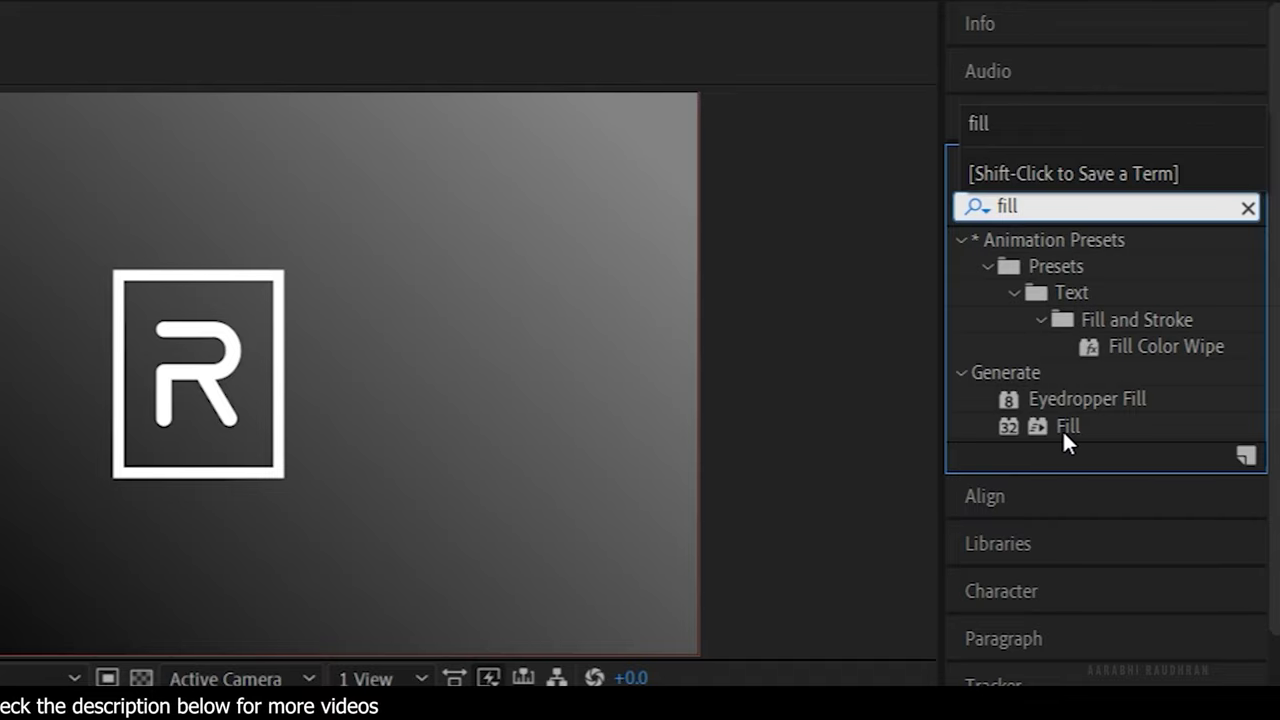
pyautogui.moveTo(1062, 429); pyautogui.dragTo(230, 512)
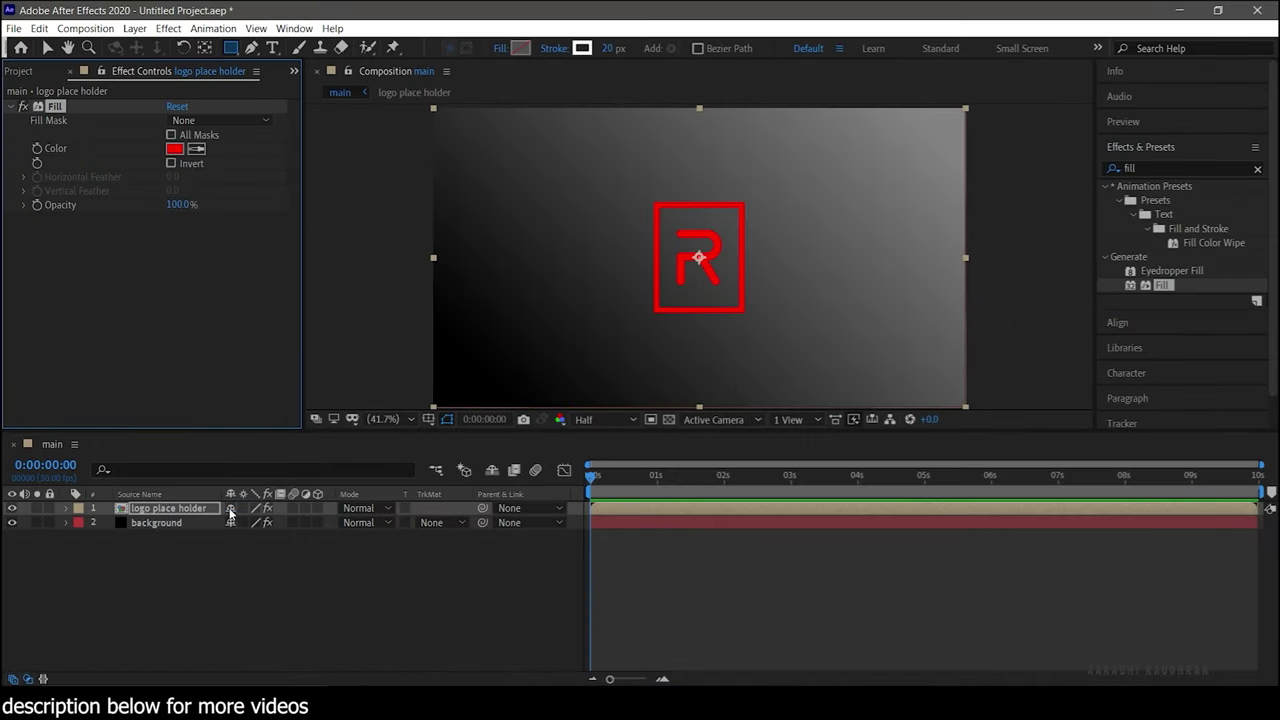
pyautogui.press('v')
# Set the Fill effect's color to white on the logo place holder layer
pyautogui.click(175, 148)
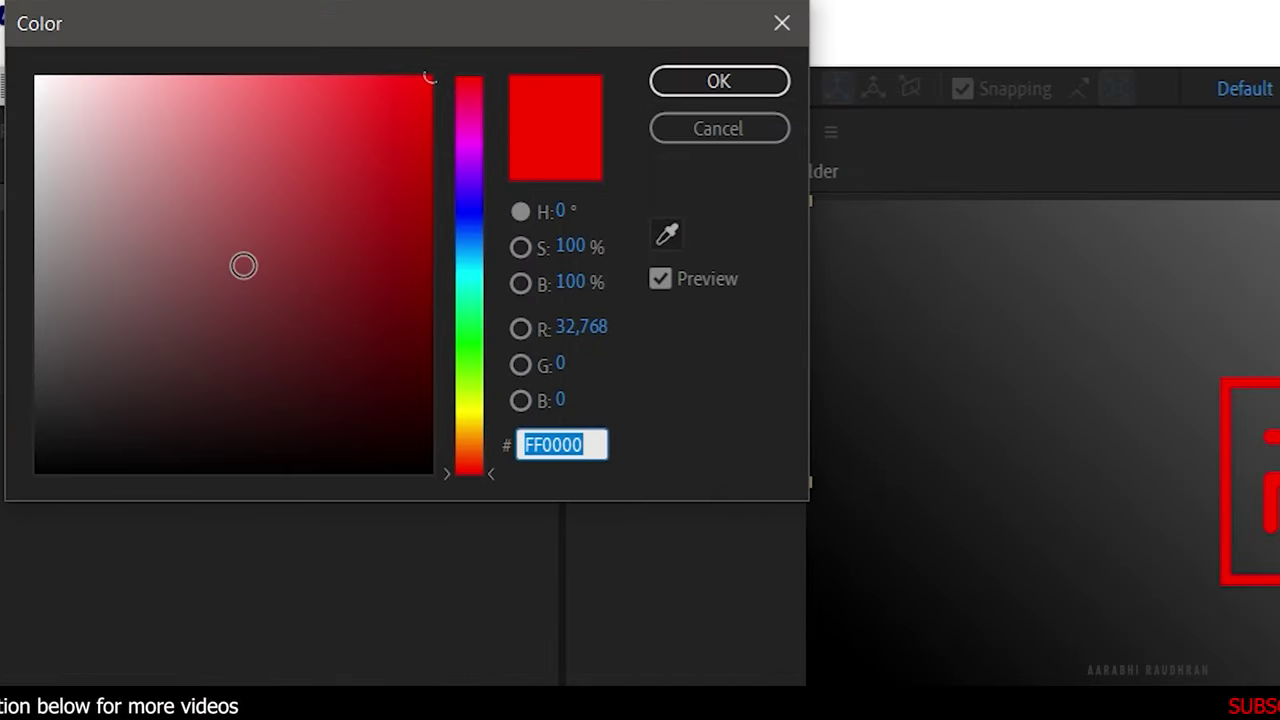
pyautogui.moveTo(130, 142); pyautogui.dragTo(1, 6)
pyautogui.click(740, 80)
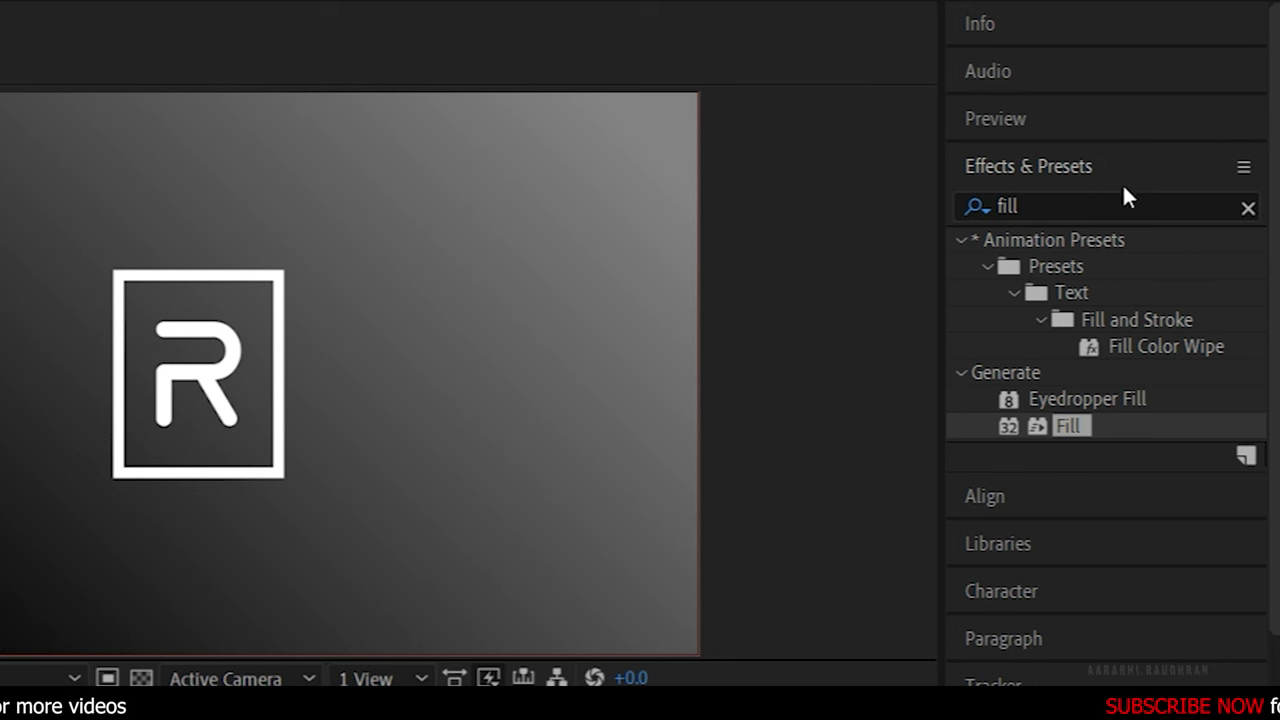
# Find the CC Page Turn effect, apply it to the logo place holder layer, and set its Controls to Classic UI
pyautogui.click(1113, 204)
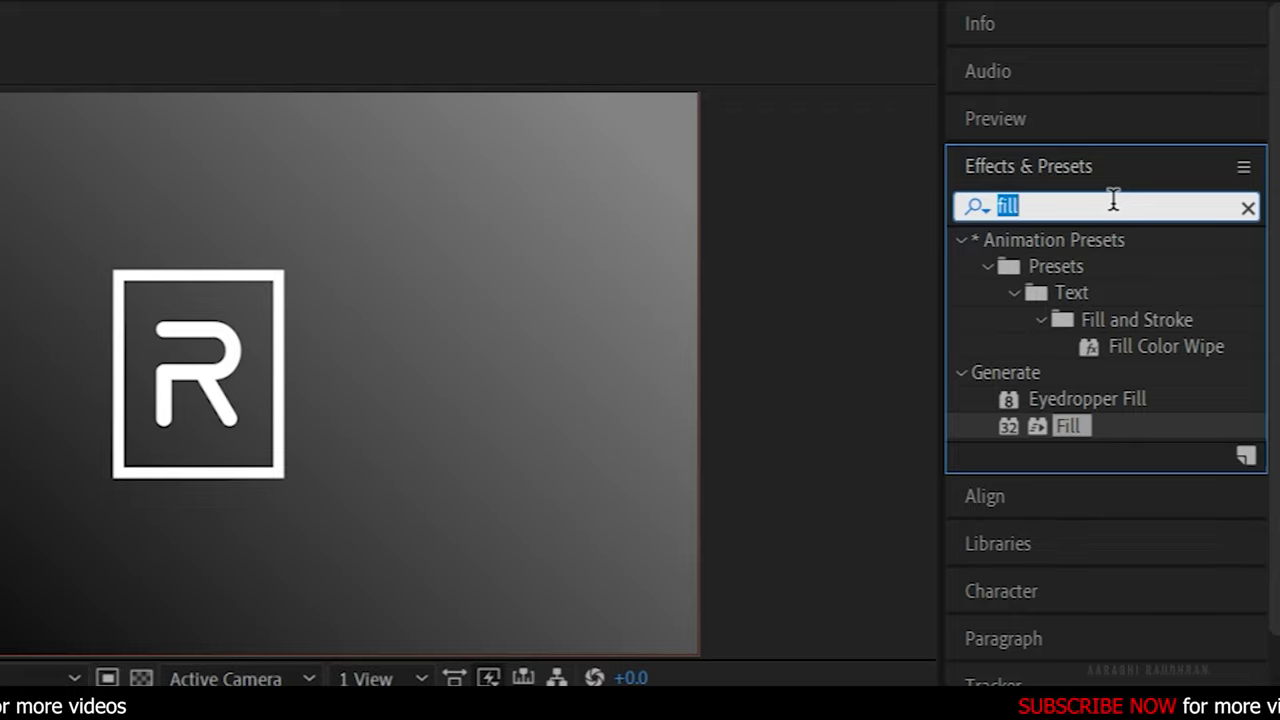
pyautogui.write('cc page')
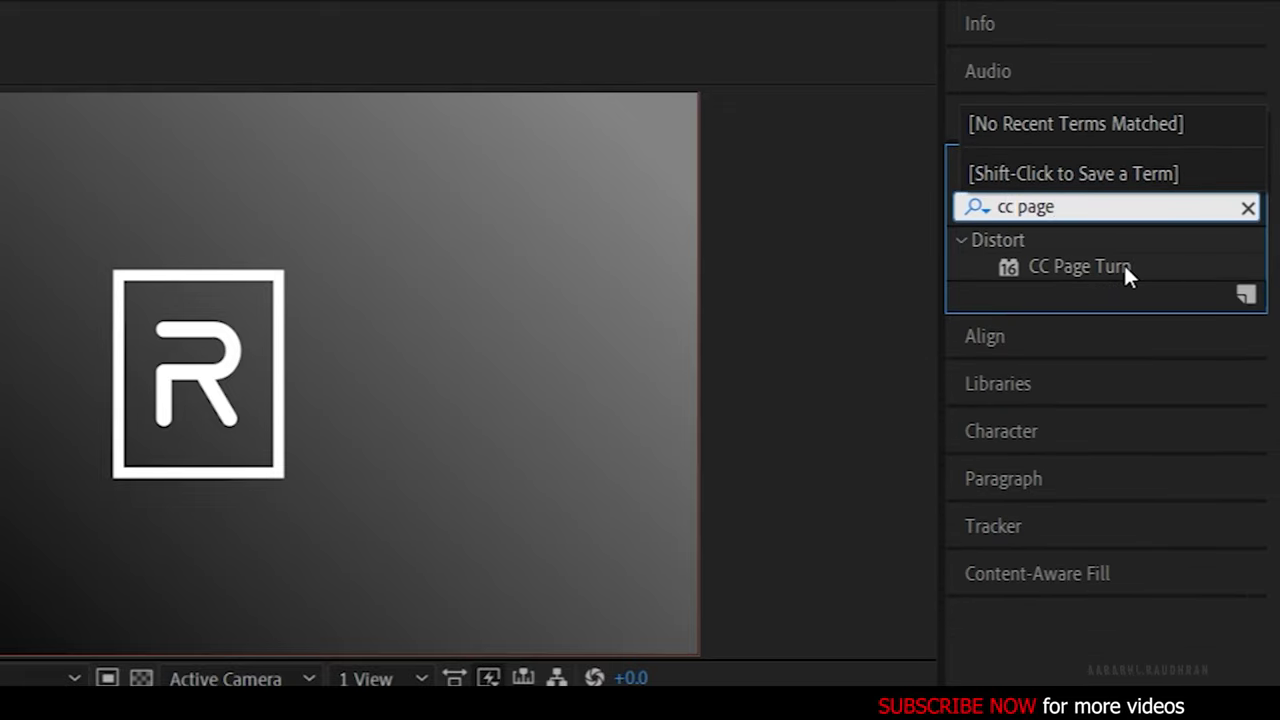
pyautogui.moveTo(1123, 262); pyautogui.dragTo(199, 507)
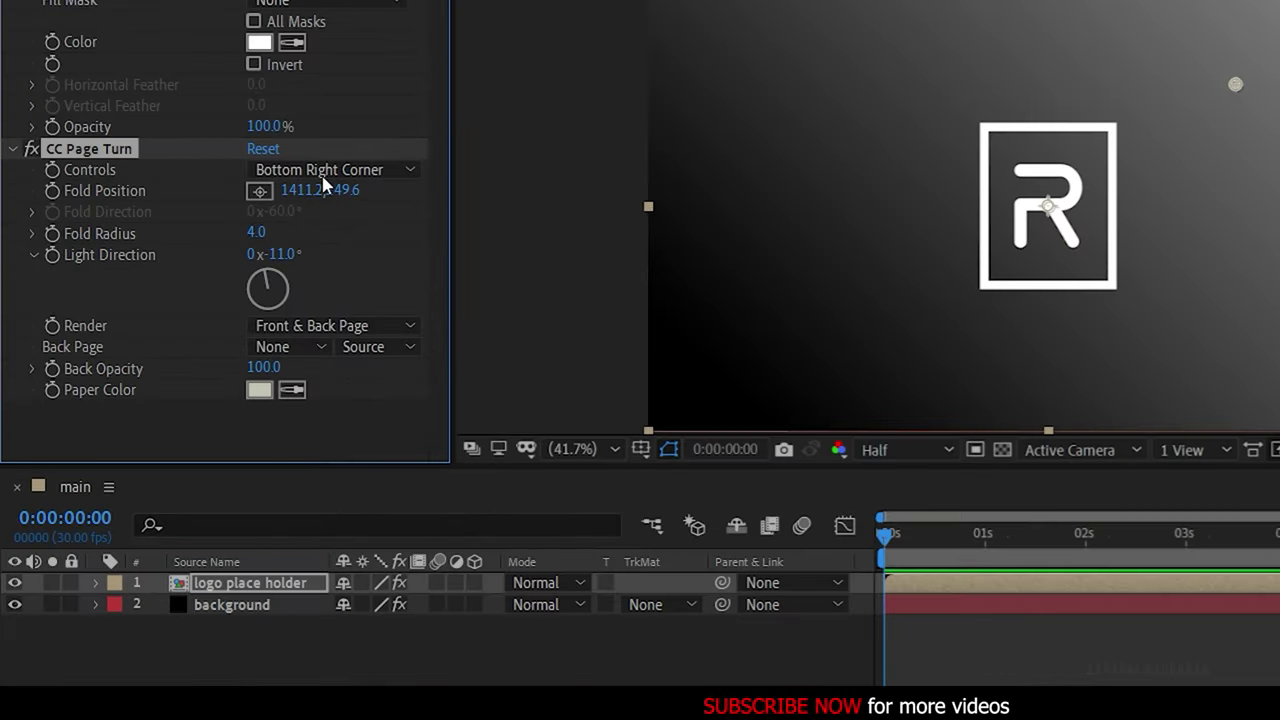
pyautogui.click(219, 234)
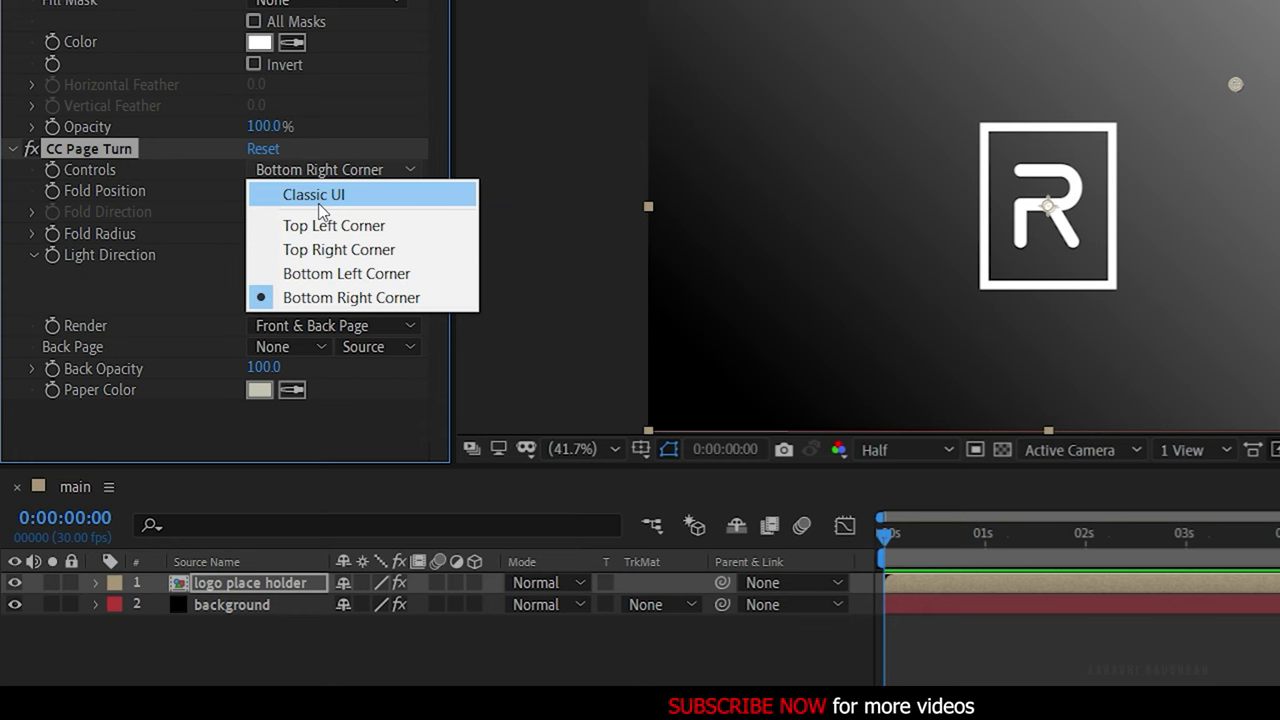
pyautogui.click(326, 198)
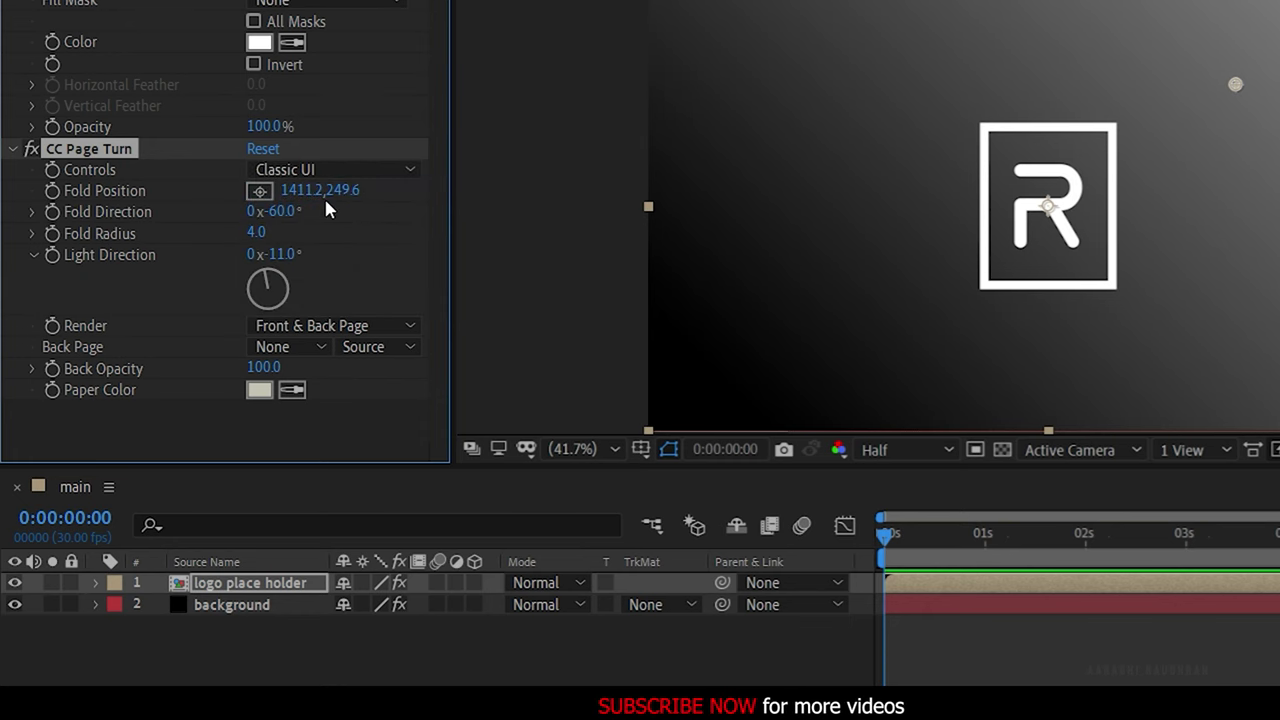
# Set CC Page Turn's Fold Position to about 600, 984.2, Fold Direction to -50°, Fold Radius to 69.8 and Light Direction to -52°
pyautogui.moveTo(824, 177); pyautogui.dragTo(600, 383)
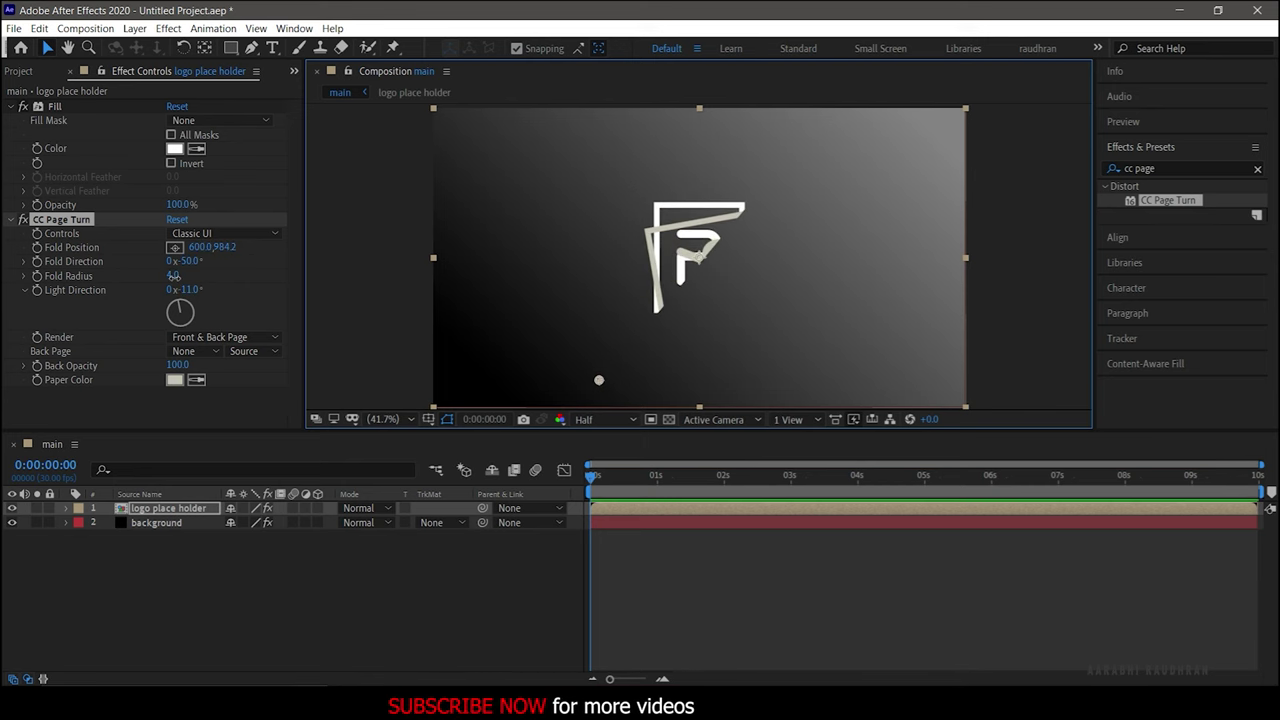
pyautogui.moveTo(173, 276); pyautogui.dragTo(208, 276)
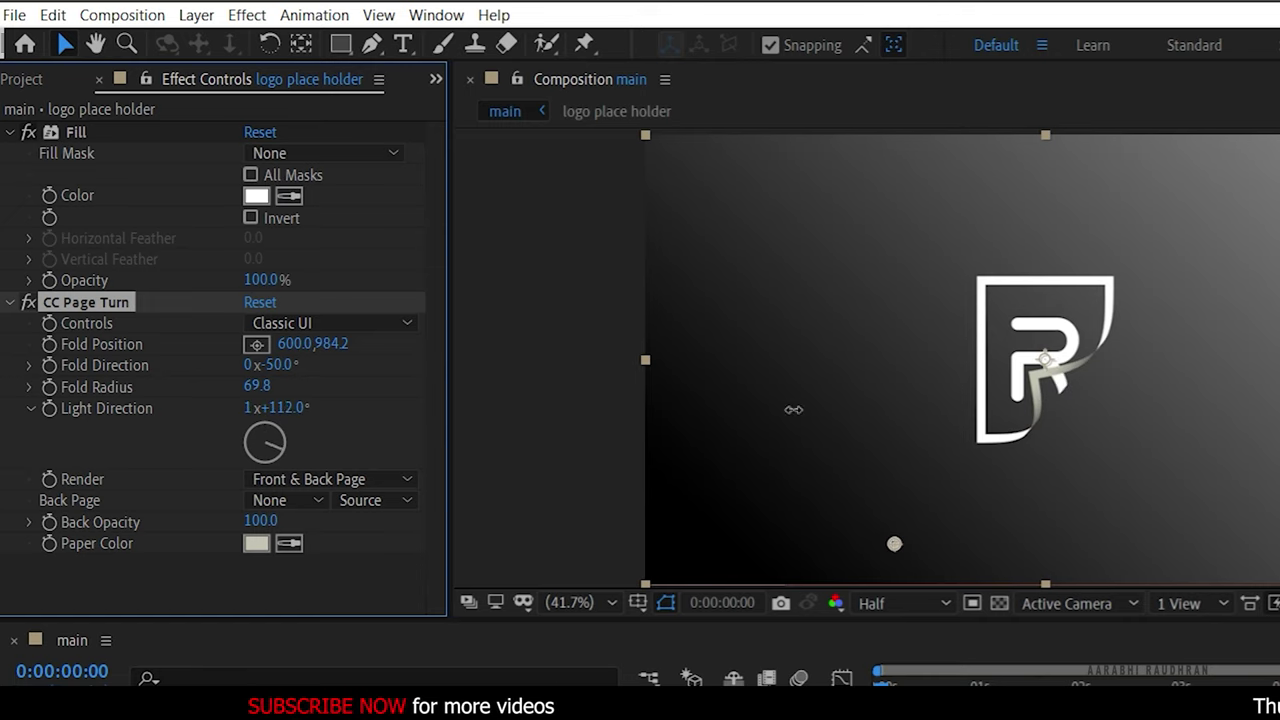
pyautogui.click(256, 432)
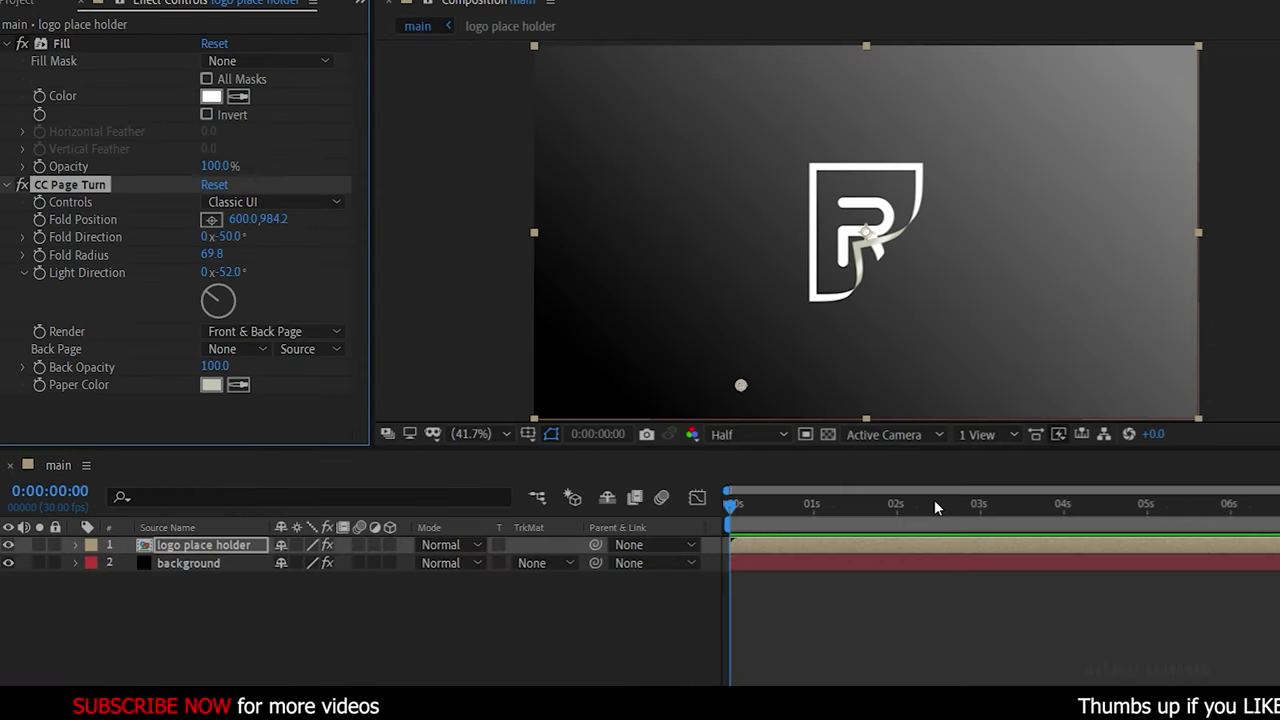
# Add a Fold Position keyframe at 0 seconds with the value 600, -111.8 so the logo is folded out of frame
pyautogui.click(731, 508)
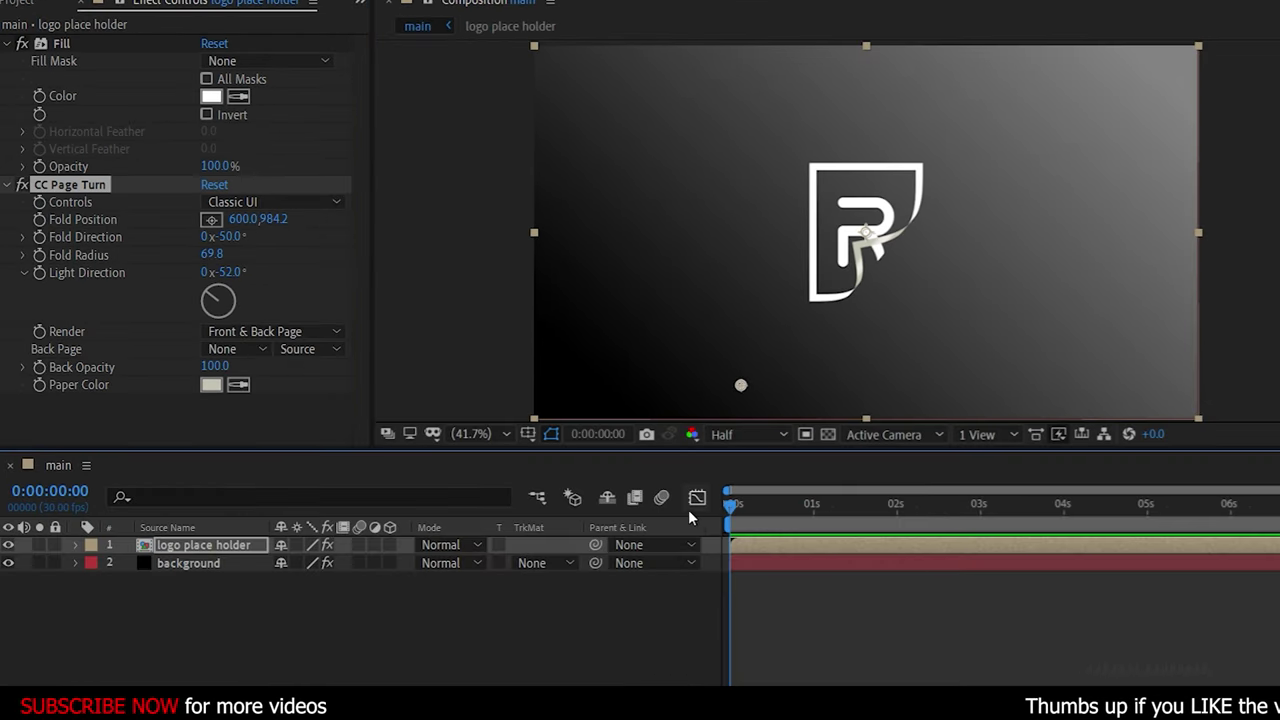
pyautogui.click(39, 220)
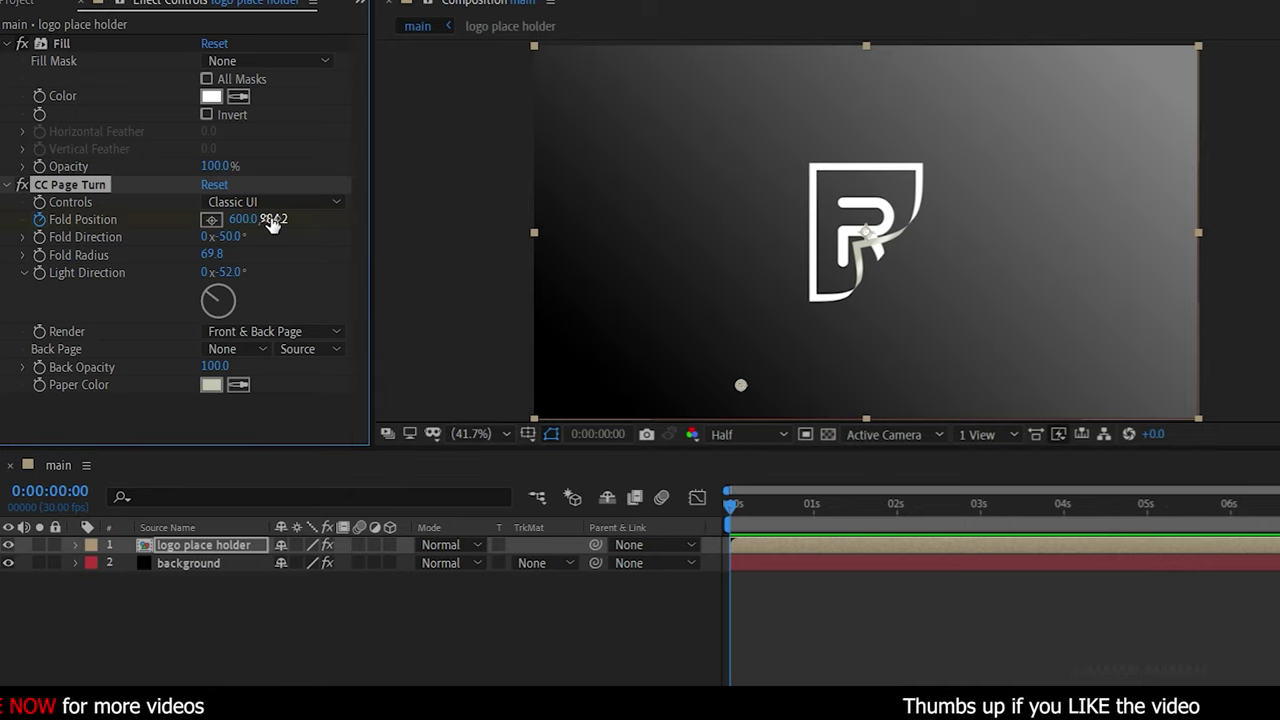
pyautogui.moveTo(265, 219); pyautogui.dragTo(0, 263)
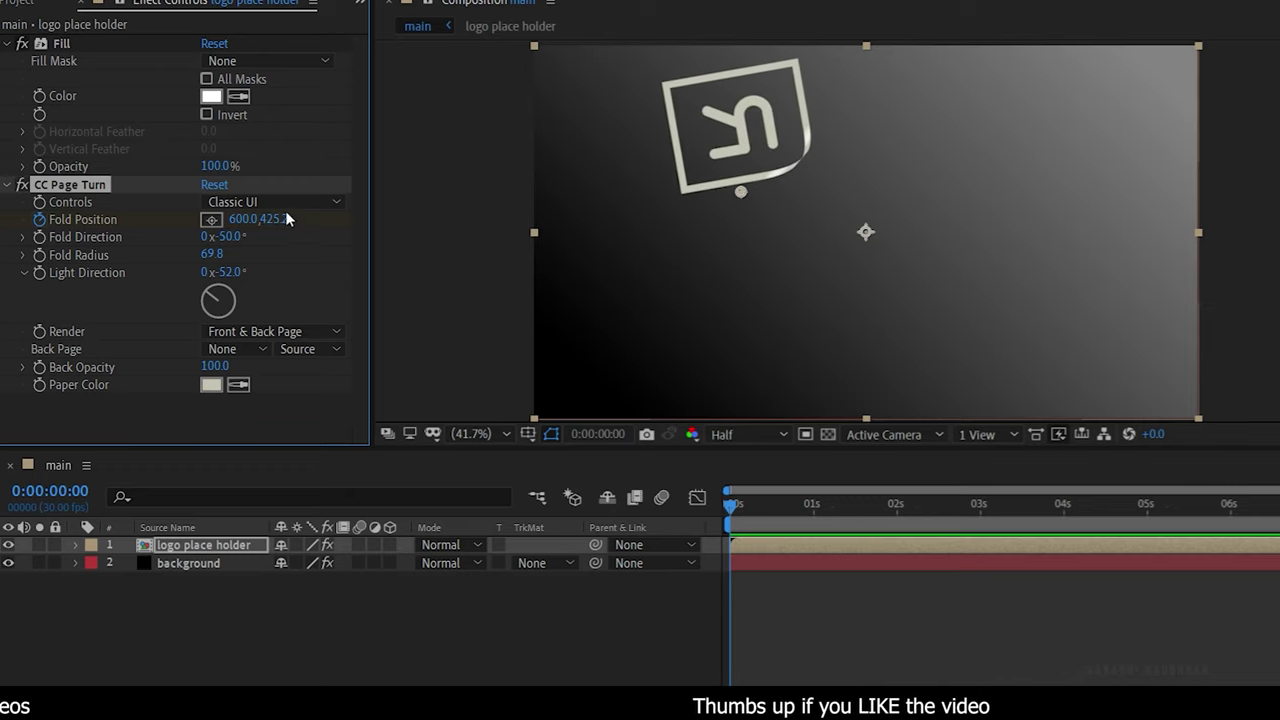
pyautogui.moveTo(277, 219); pyautogui.dragTo(0, 222)
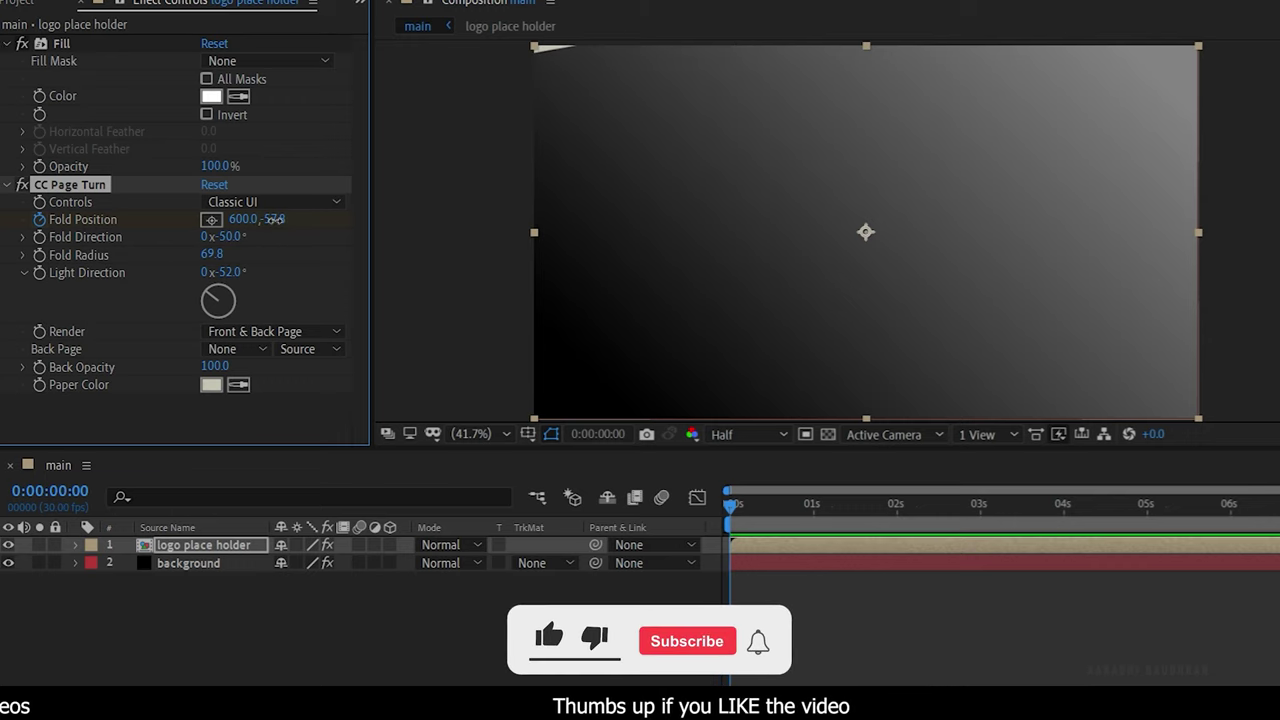
pyautogui.moveTo(276, 219); pyautogui.dragTo(234, 216)
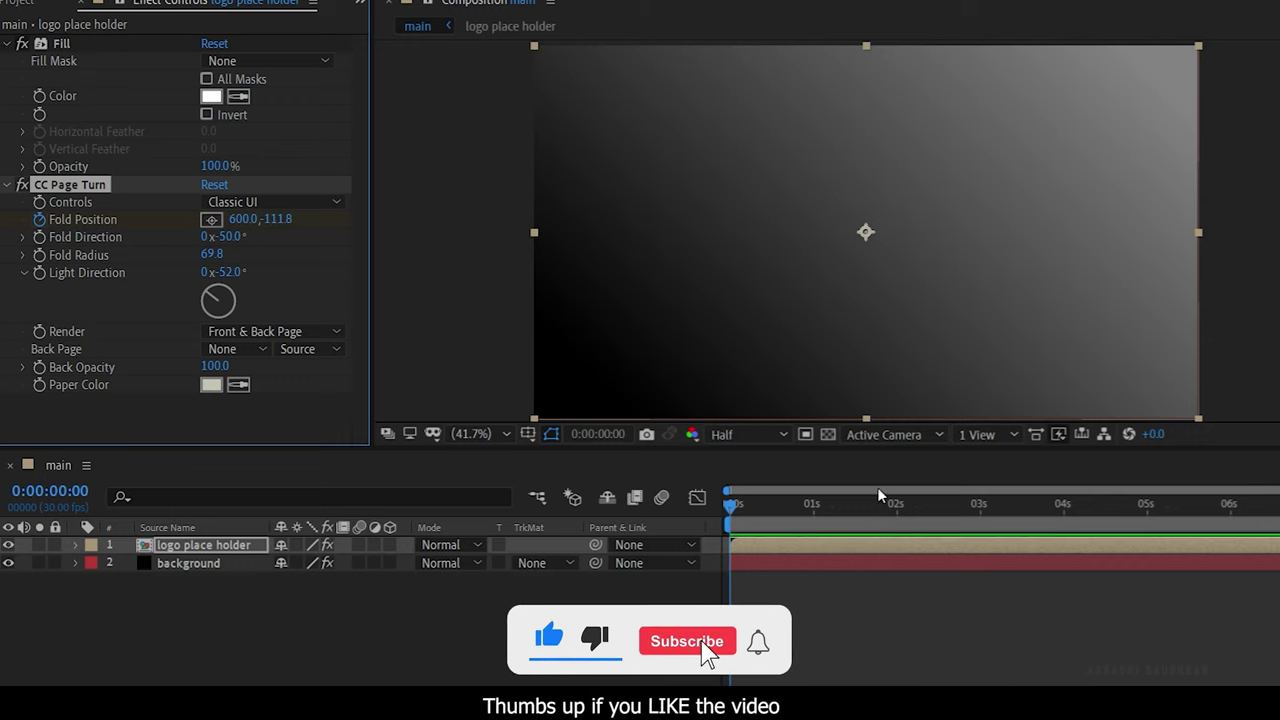
# Keyframe the Fold Position to 600, 1299.2 at 4 seconds and preview the page turn from the start
pyautogui.click(1062, 513)
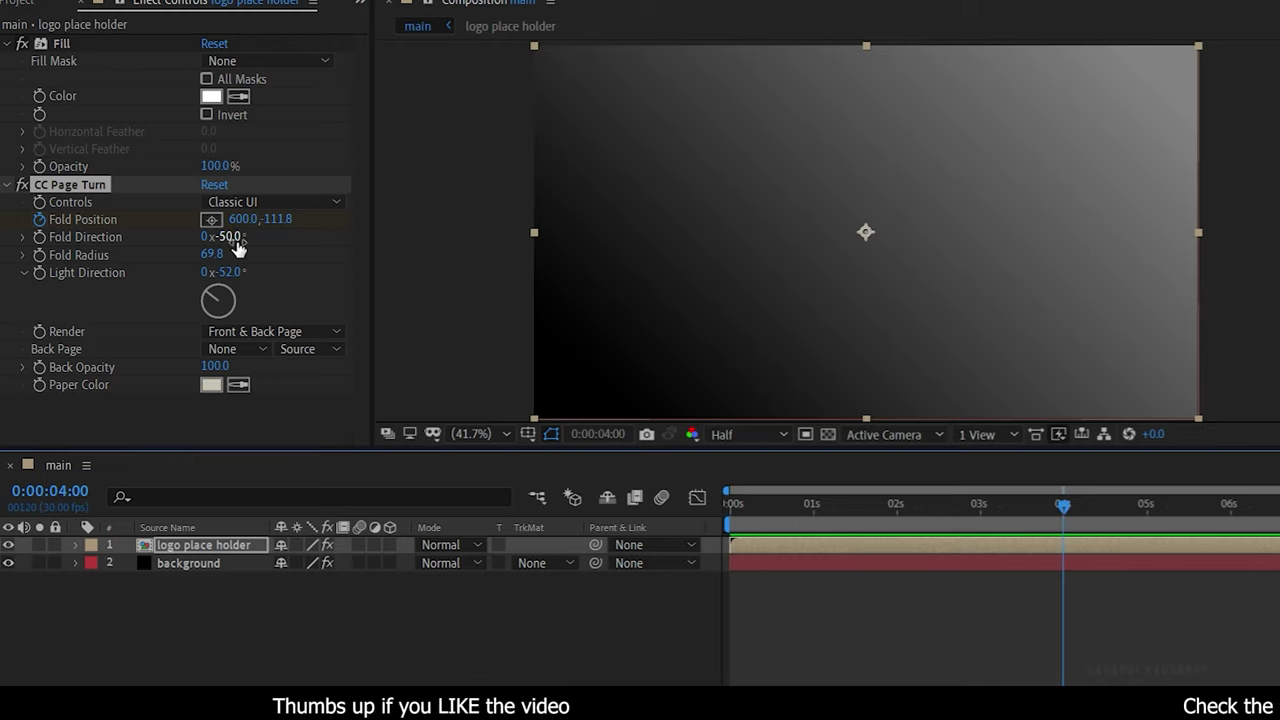
pyautogui.moveTo(277, 220); pyautogui.dragTo(1279, 333)
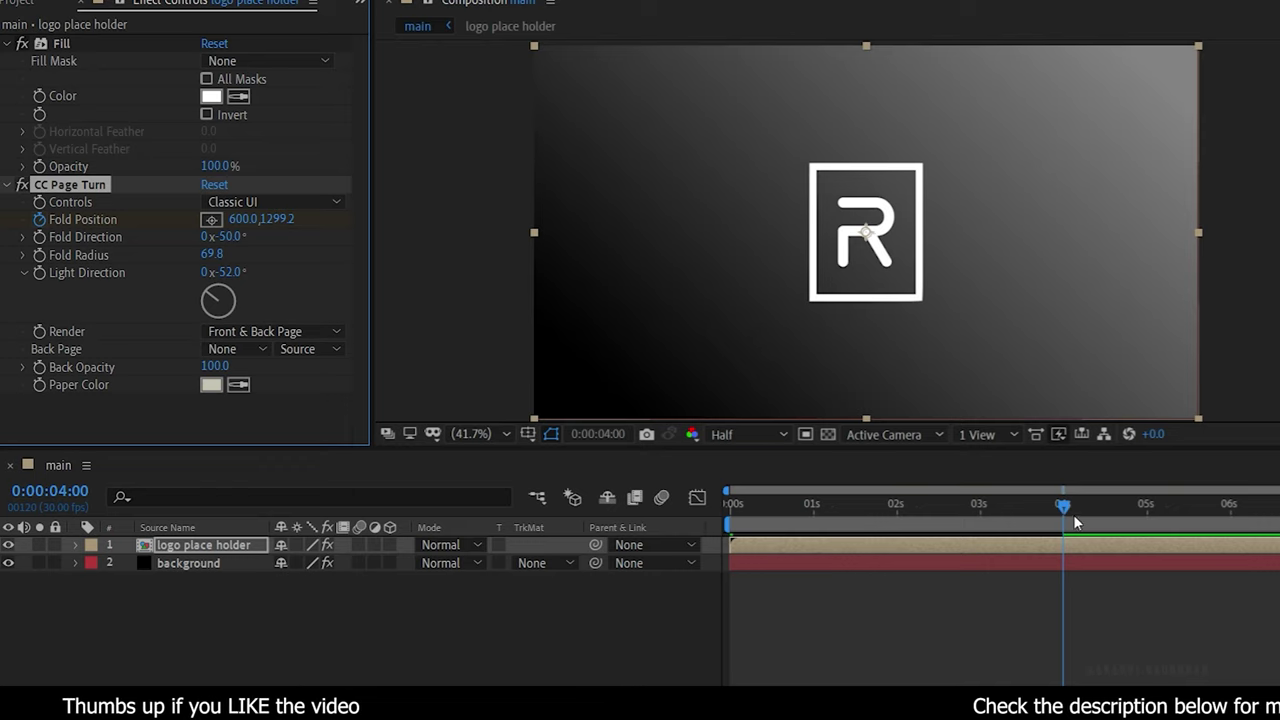
pyautogui.moveTo(1063, 511); pyautogui.dragTo(429, 504)
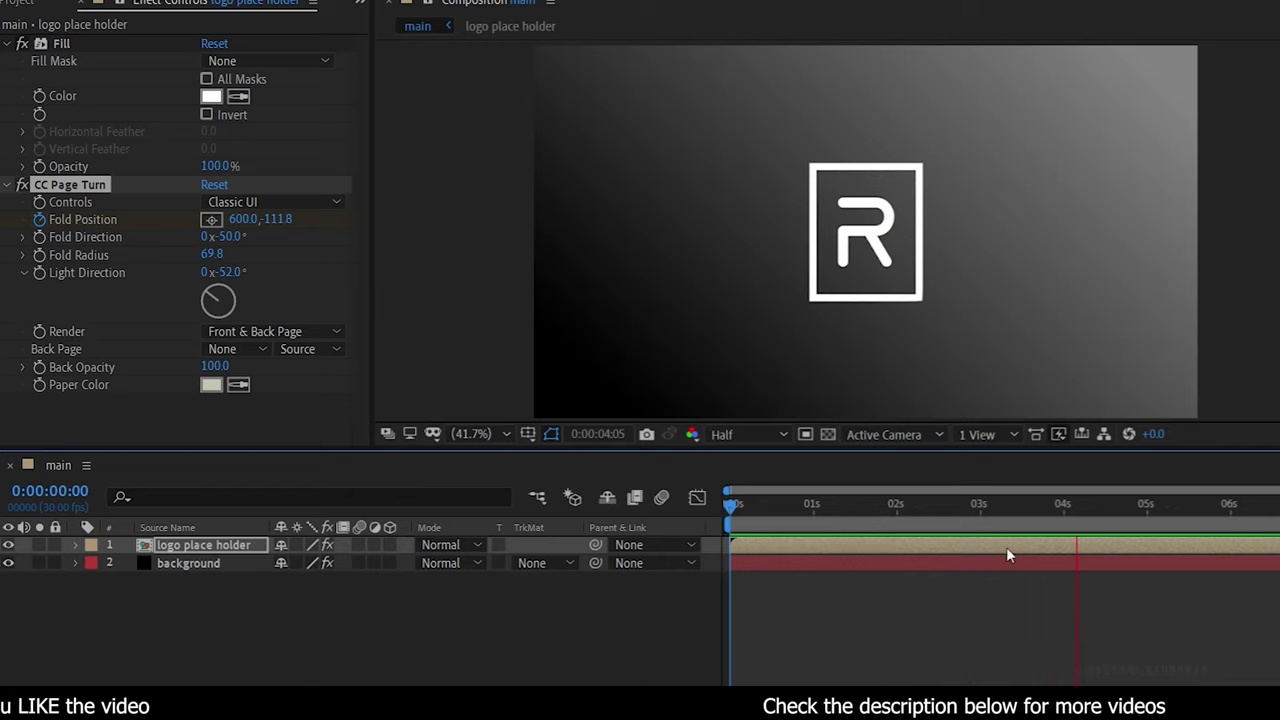
pyautogui.press('space')
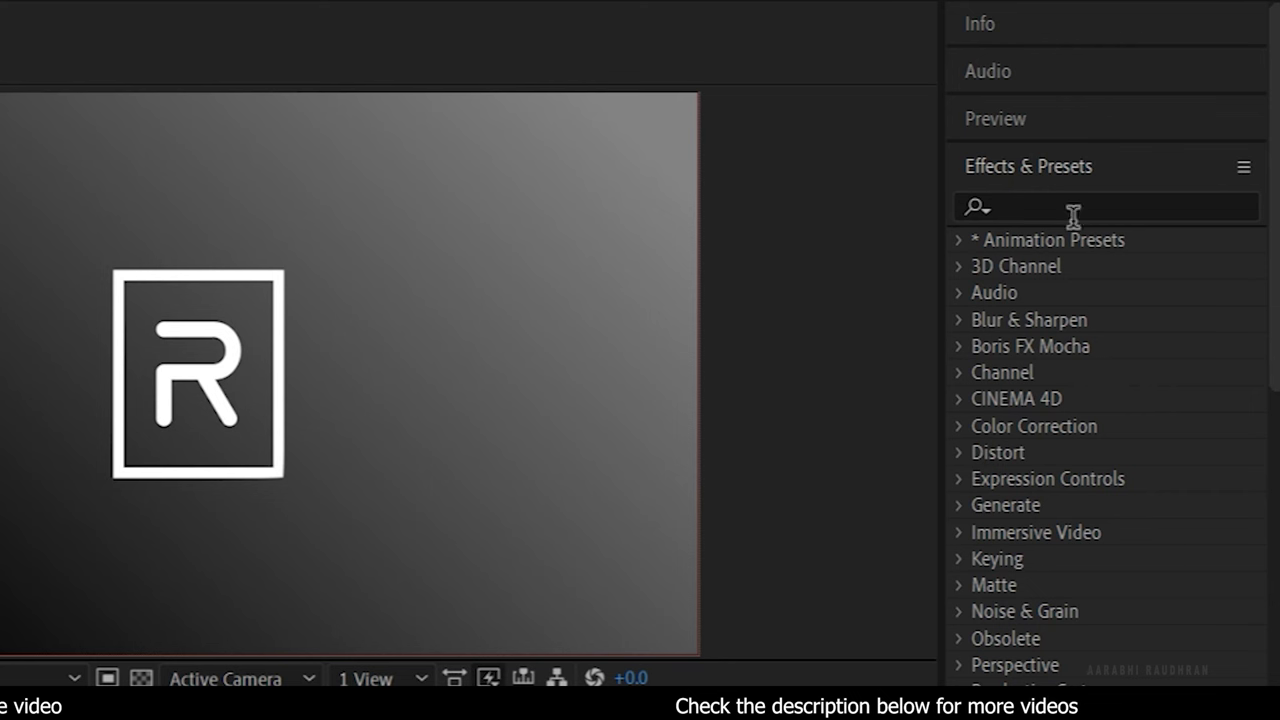
# Find the Transform effect and apply it to the logo place holder layer
pyautogui.click(1073, 210)
pyautogui.write('tra')
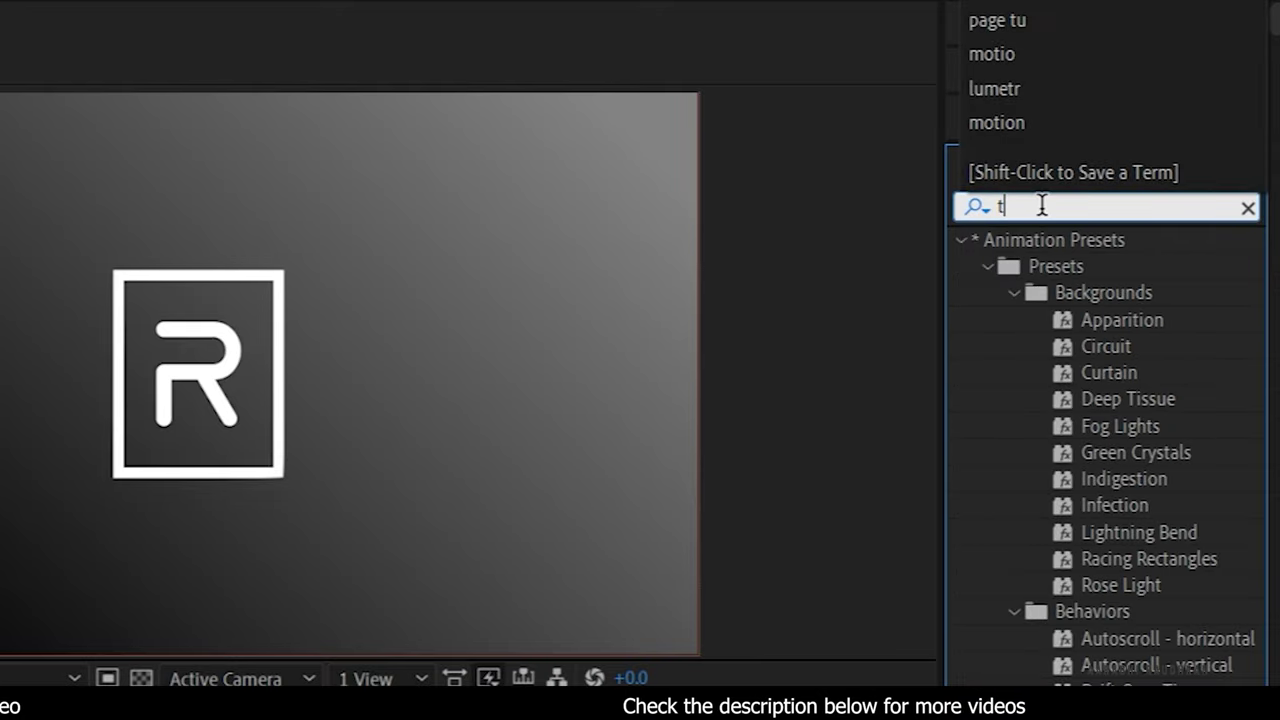
pyautogui.write('nsfor')
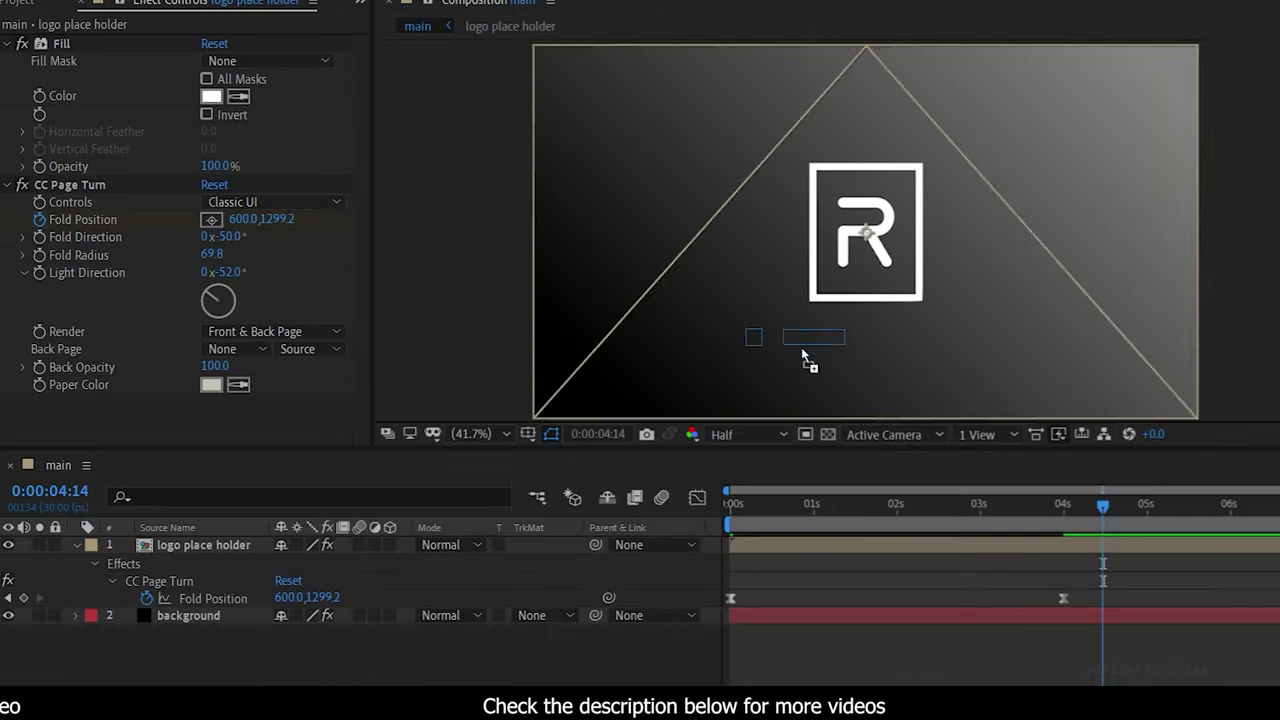
pyautogui.moveTo(178, 535); pyautogui.dragTo(200, 545)
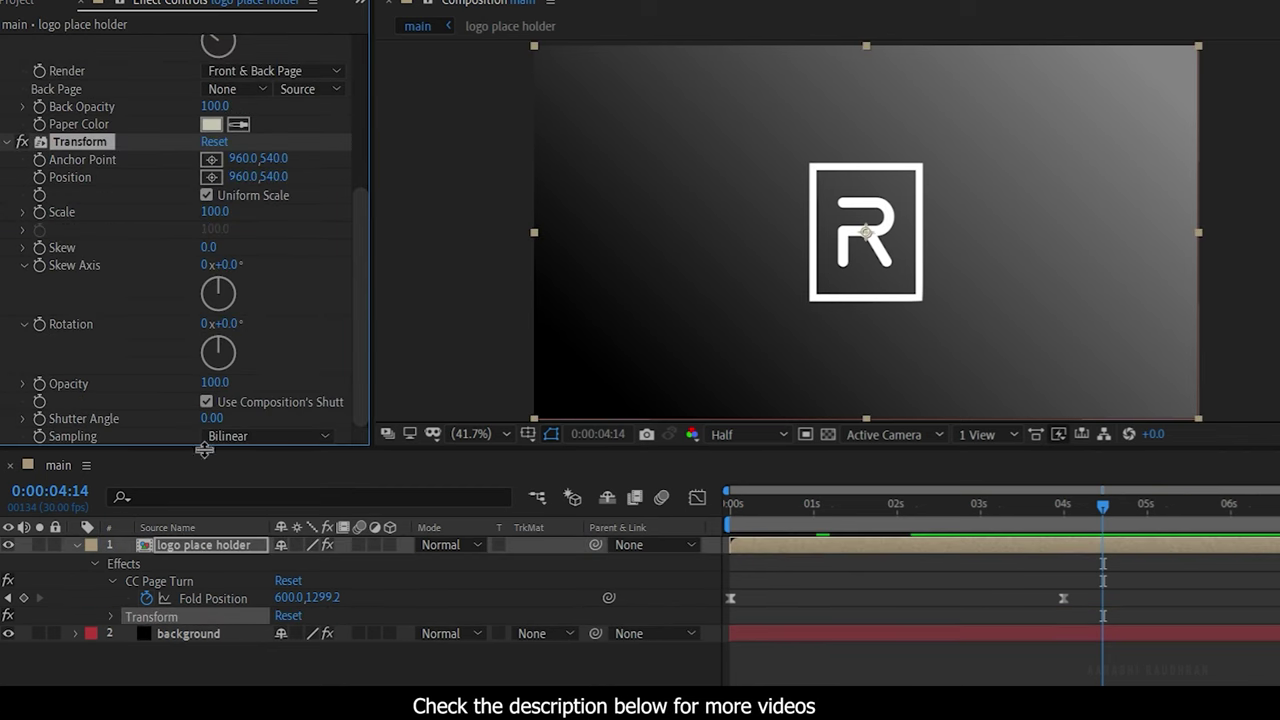
# Animate the Transform effect's Opacity from 0 at 1 second to 100 at 2 seconds
pyautogui.click(812, 513)
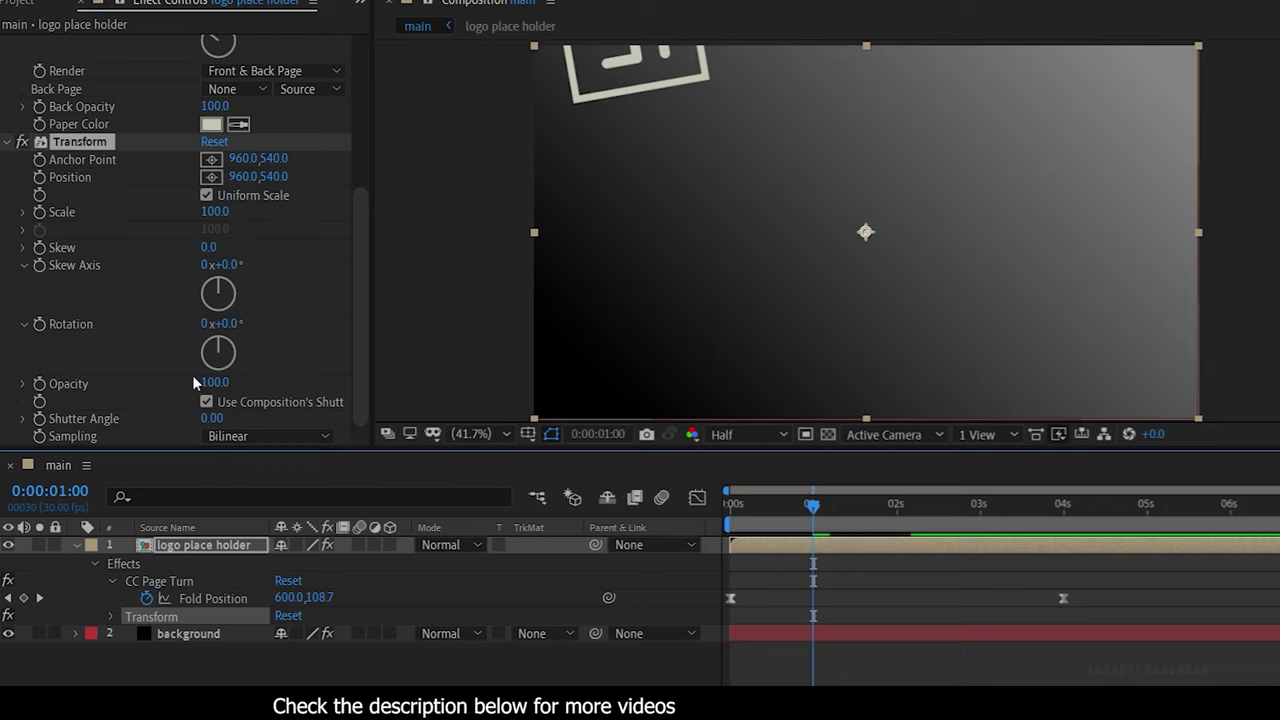
pyautogui.click(40, 384)
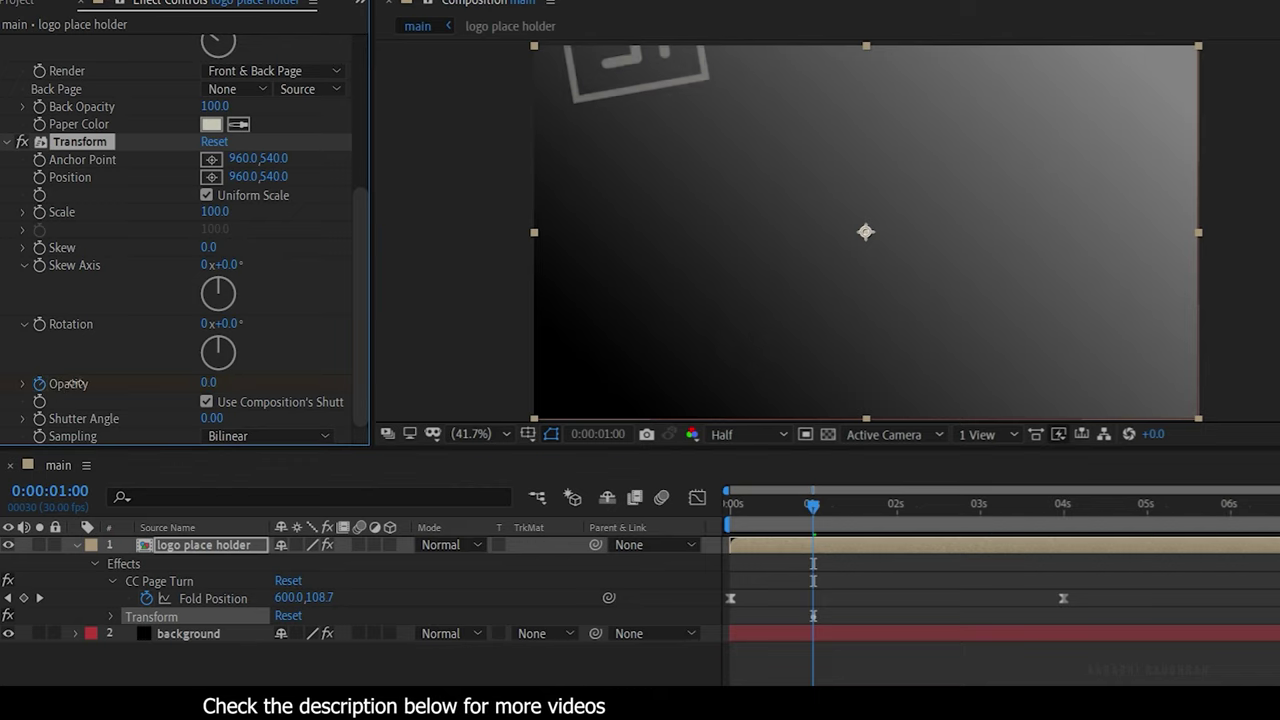
pyautogui.click(897, 514)
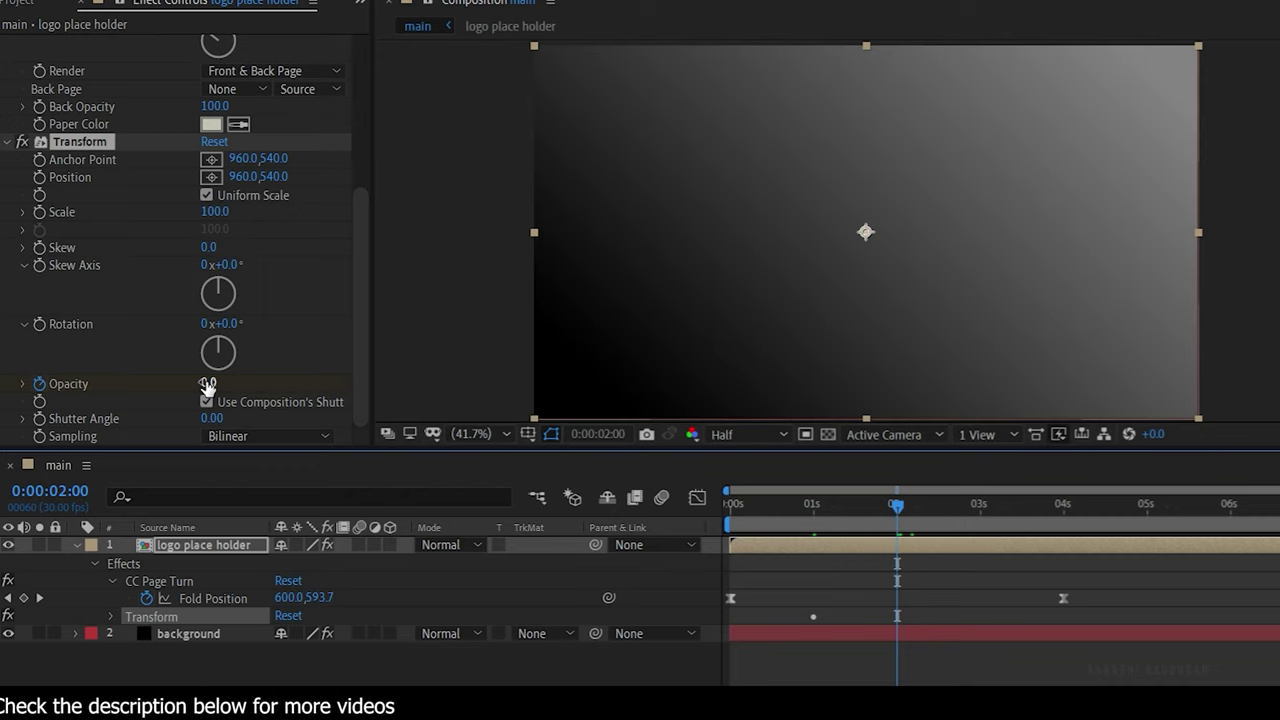
pyautogui.moveTo(207, 386); pyautogui.dragTo(366, 393)
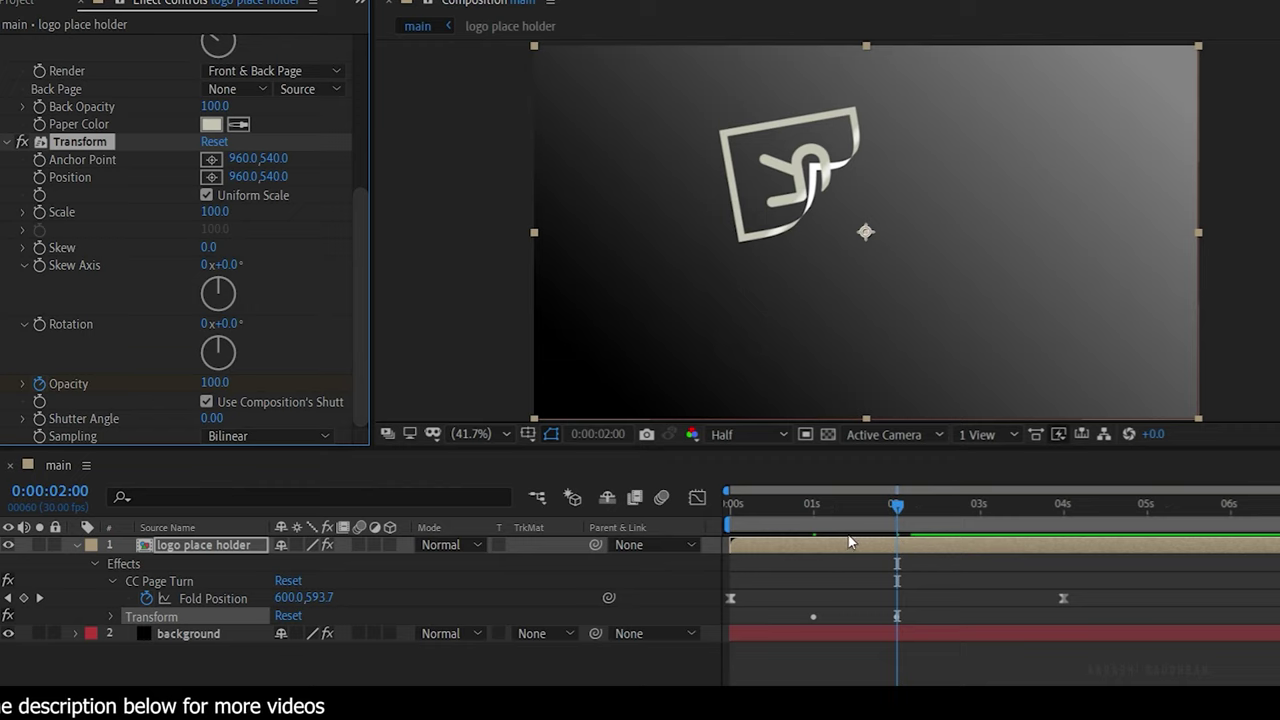
# Animate the Transform effect's Scale from 0 at 0:00:01:05 to 100 at 0:00:02:05
pyautogui.click(822, 515)
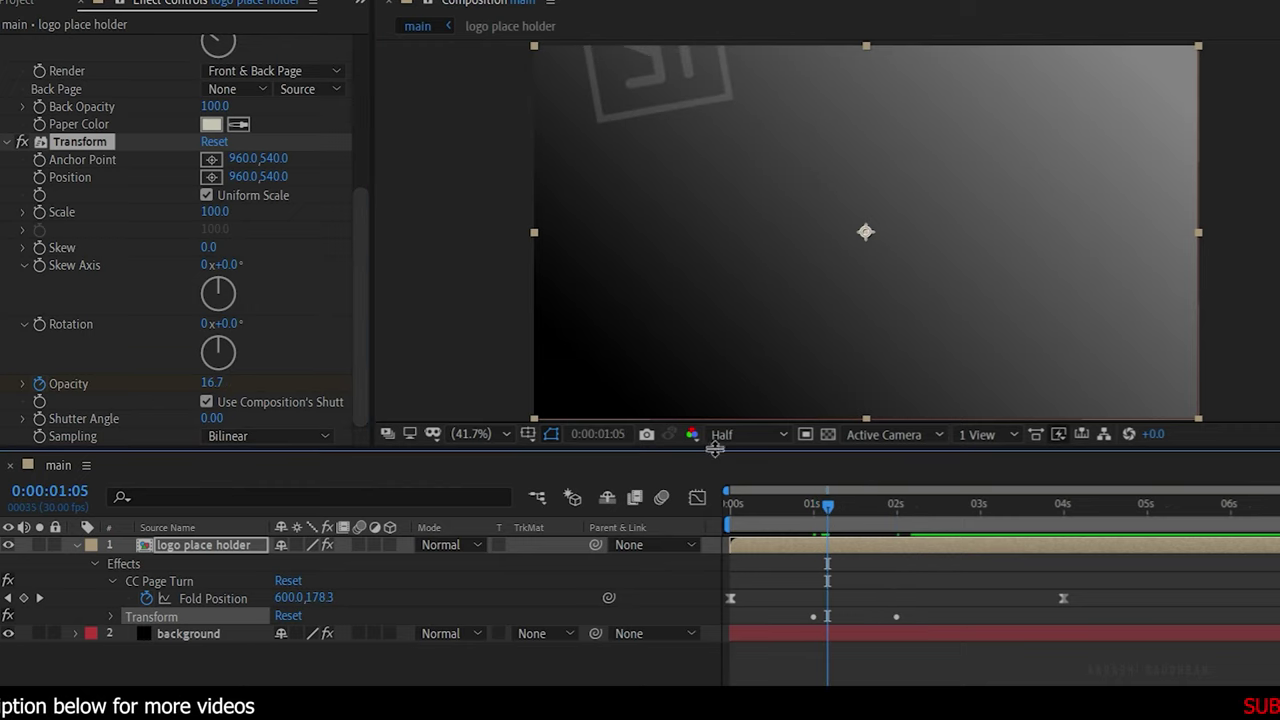
pyautogui.click(40, 212)
pyautogui.write('0')
pyautogui.press('Return')
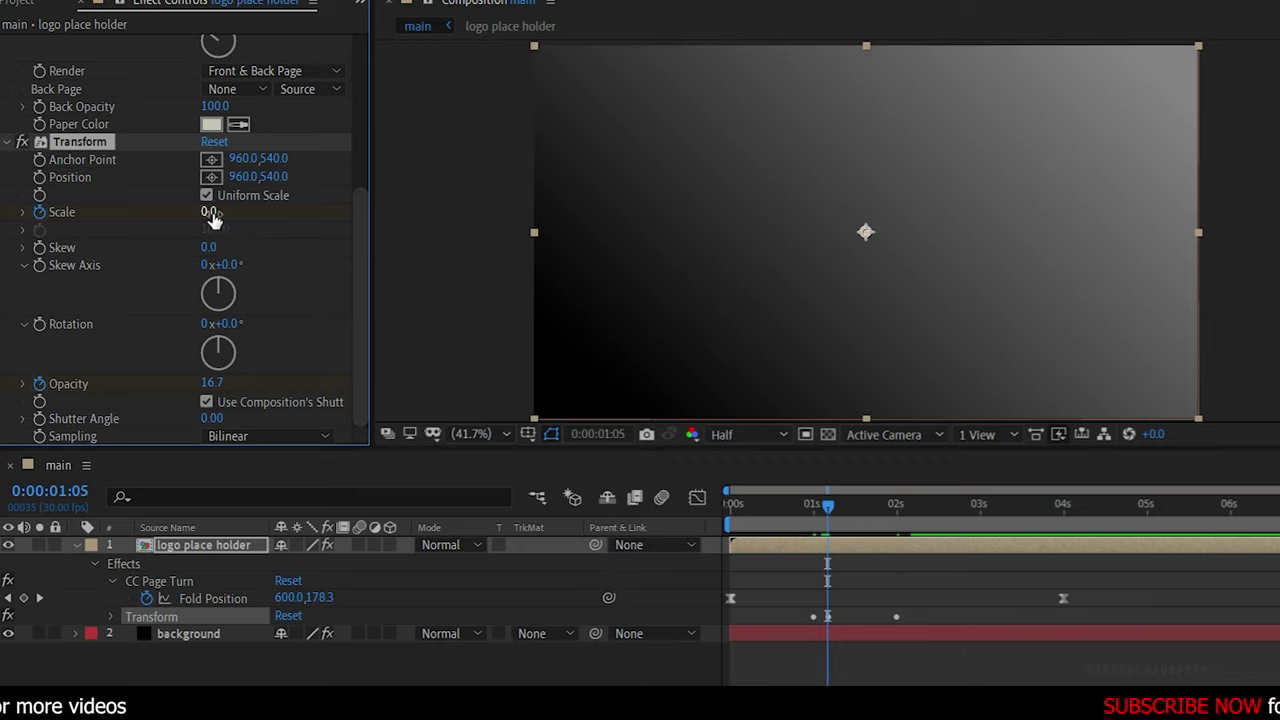
pyautogui.click(915, 512)
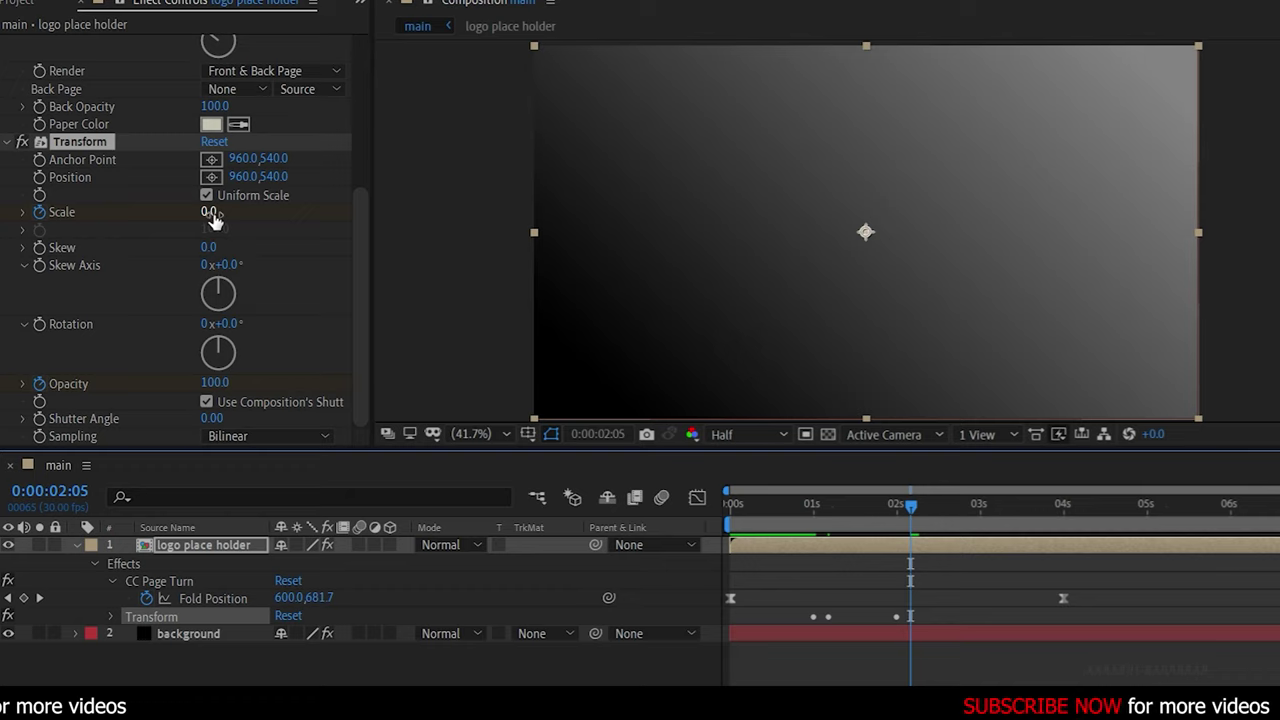
pyautogui.moveTo(213, 220); pyautogui.dragTo(233, 231)
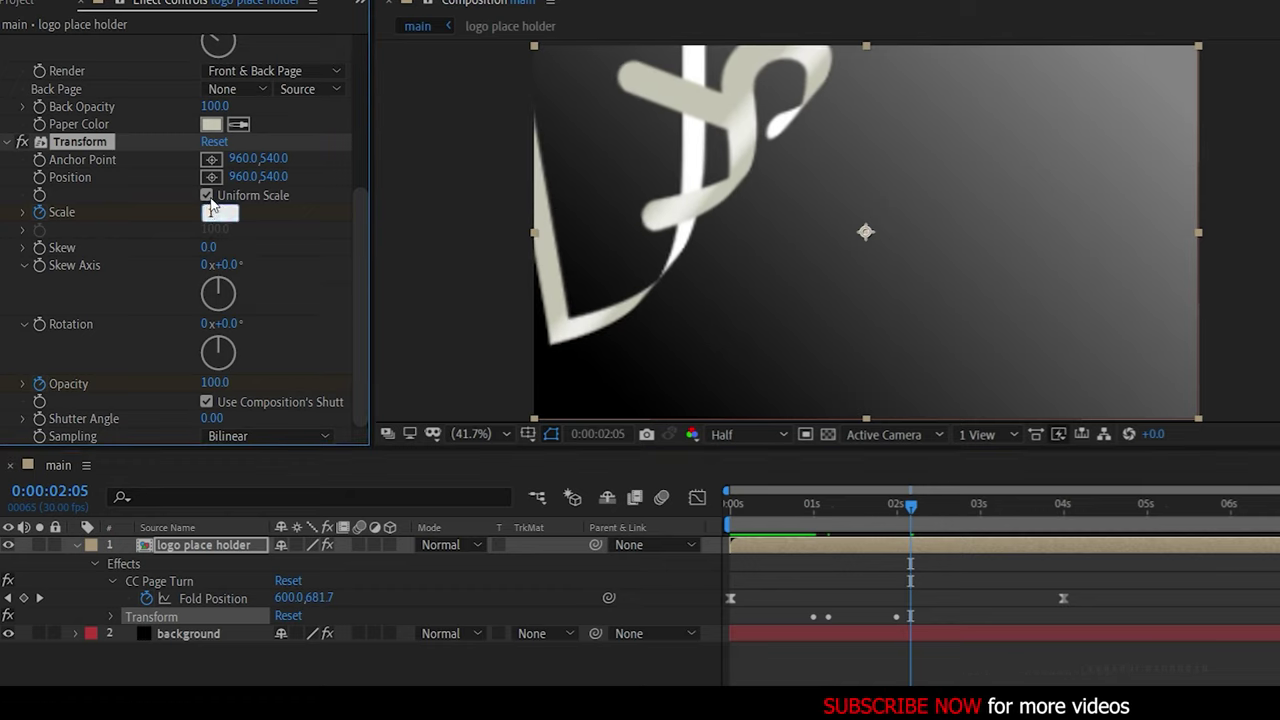
pyautogui.press('Return')
# Reveal the keyframes of the logo place holder layer and apply Easy Ease to the Scale and Opacity keyframes
pyautogui.press('u')
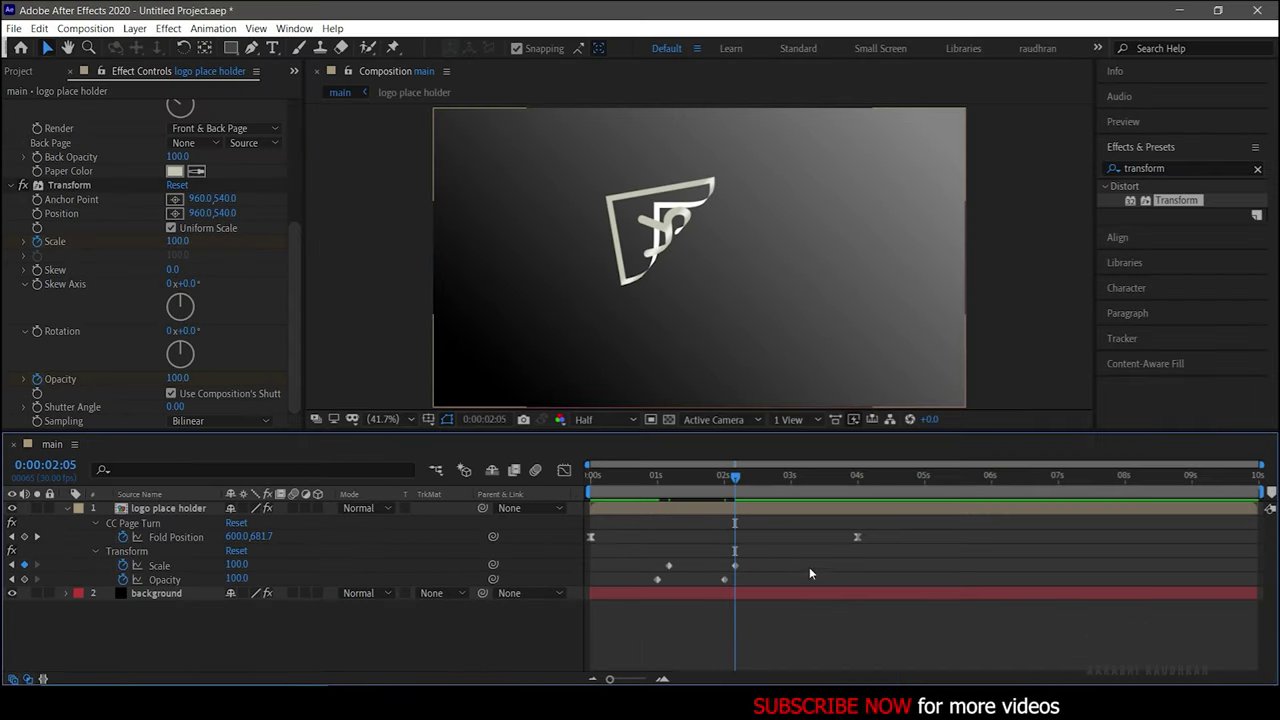
pyautogui.moveTo(958, 599); pyautogui.dragTo(818, 637)
pyautogui.moveTo(655, 586); pyautogui.dragTo(655, 584)
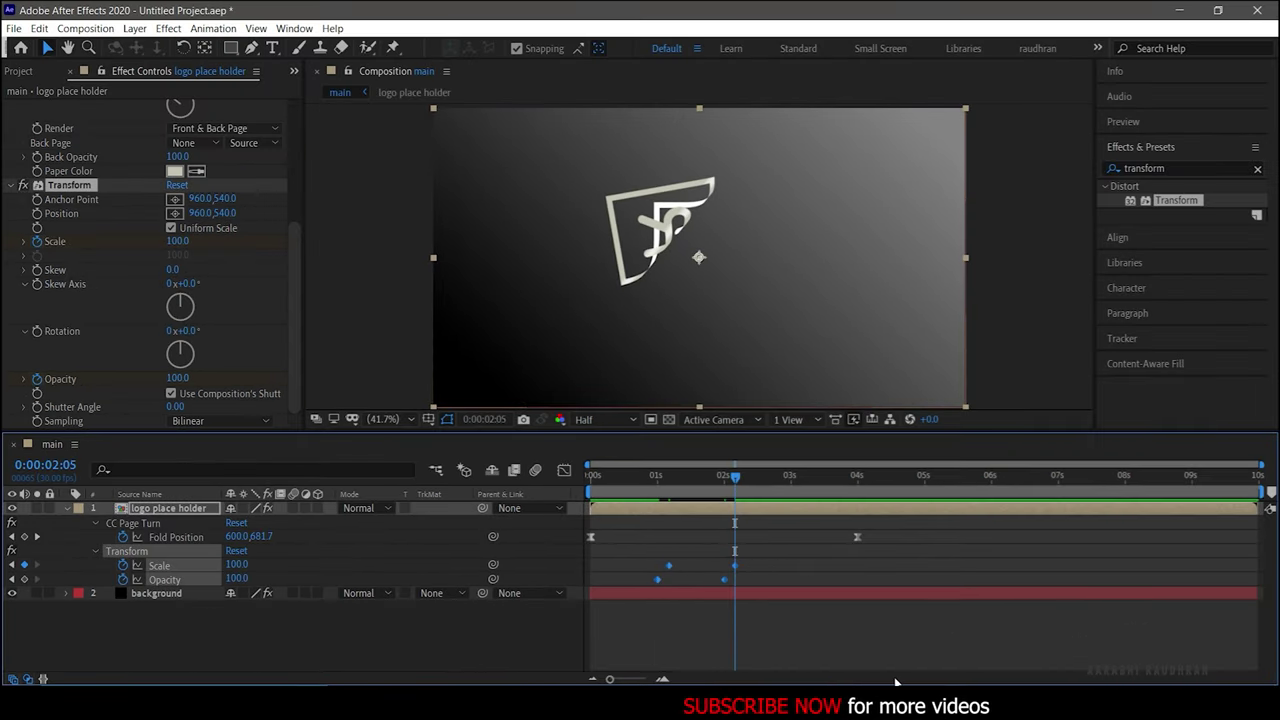
# Reshape the speed curves of Fold Position, Scale and Opacity in the Graph Editor so the motion slows more gradually into the end keyframes
pyautogui.click(565, 472)
pyautogui.moveTo(907, 600); pyautogui.dragTo(655, 643)
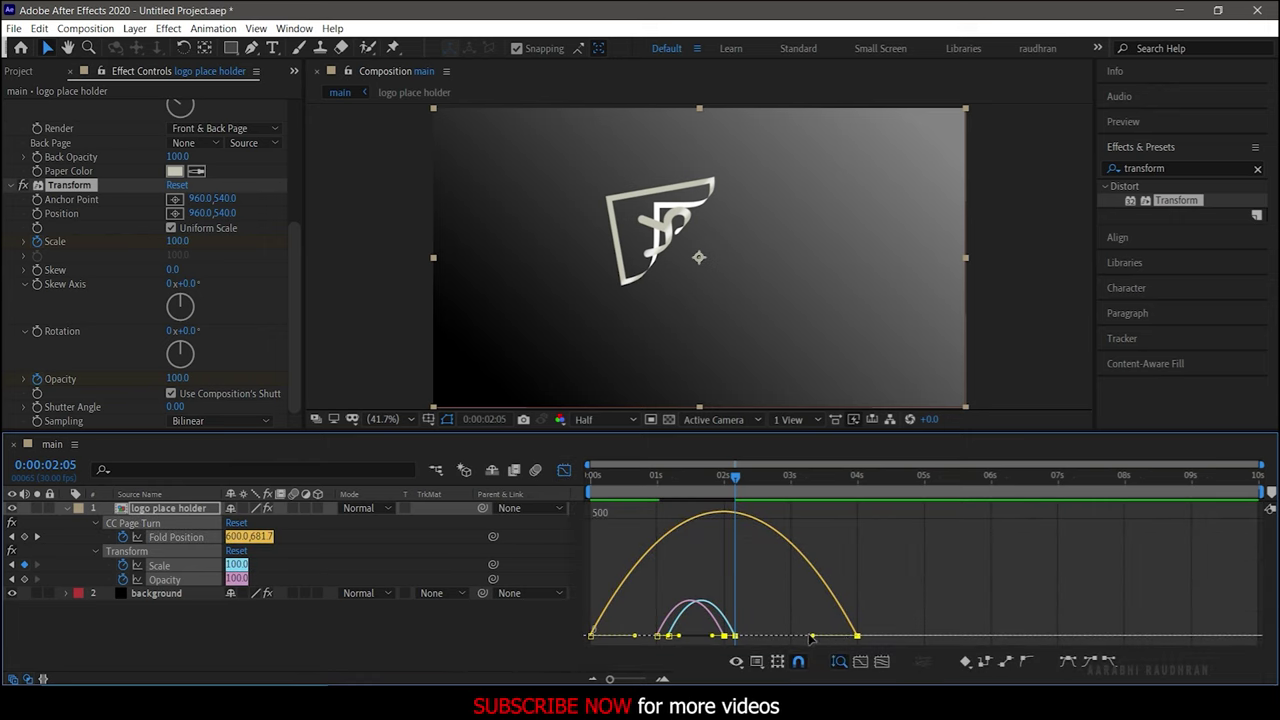
pyautogui.moveTo(812, 637); pyautogui.dragTo(794, 636)
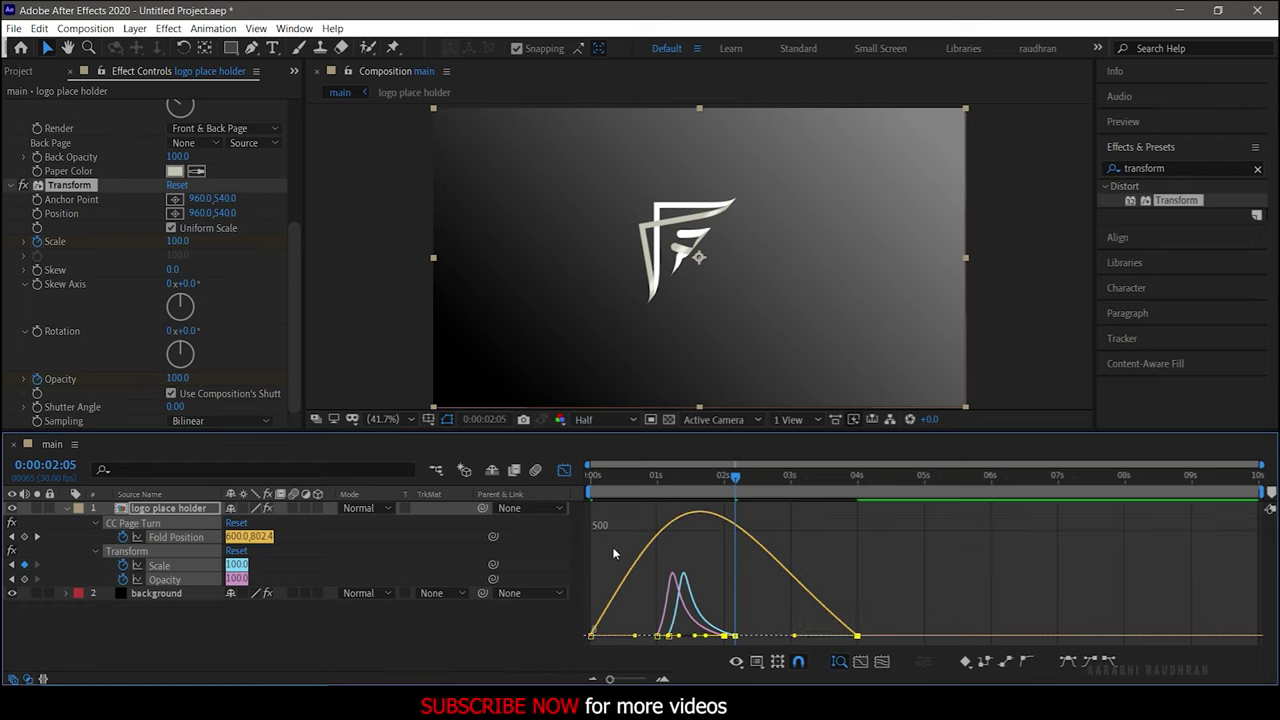
pyautogui.click(565, 472)
# Play back the logo animation from the start to check the eased motion
pyautogui.moveTo(734, 479); pyautogui.dragTo(487, 473)
pyautogui.press('space')
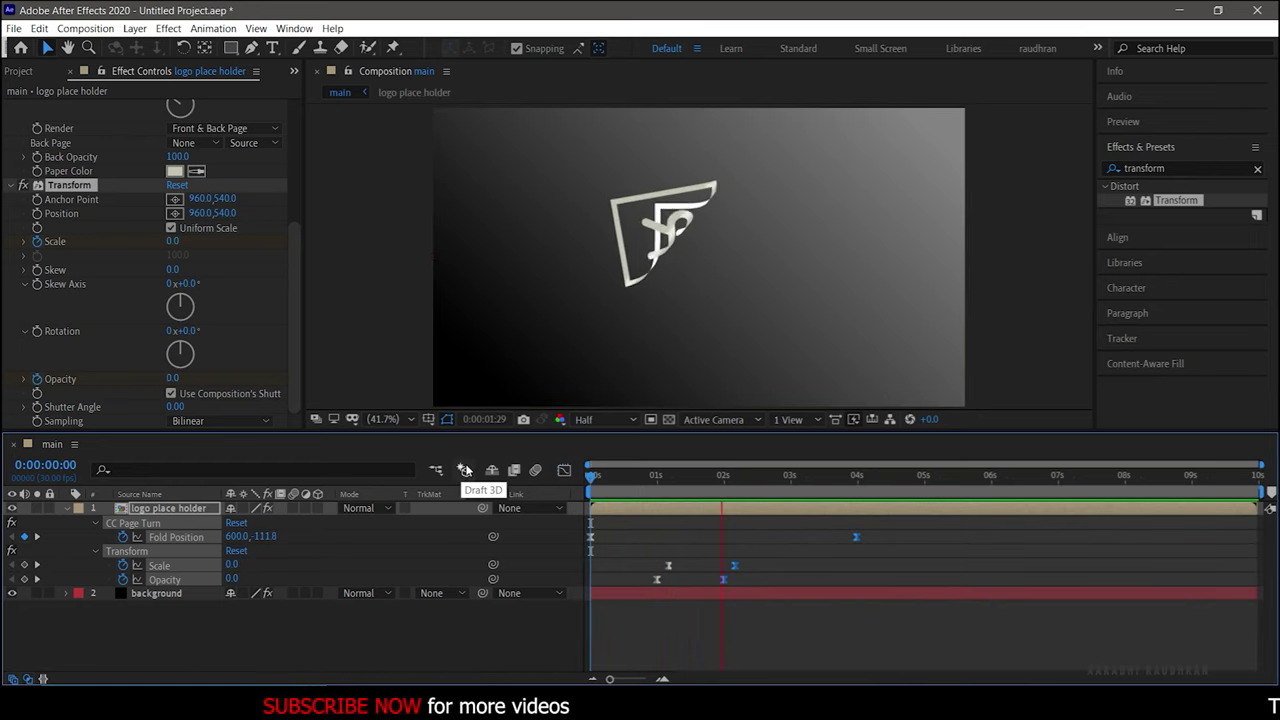
pyautogui.press('space')
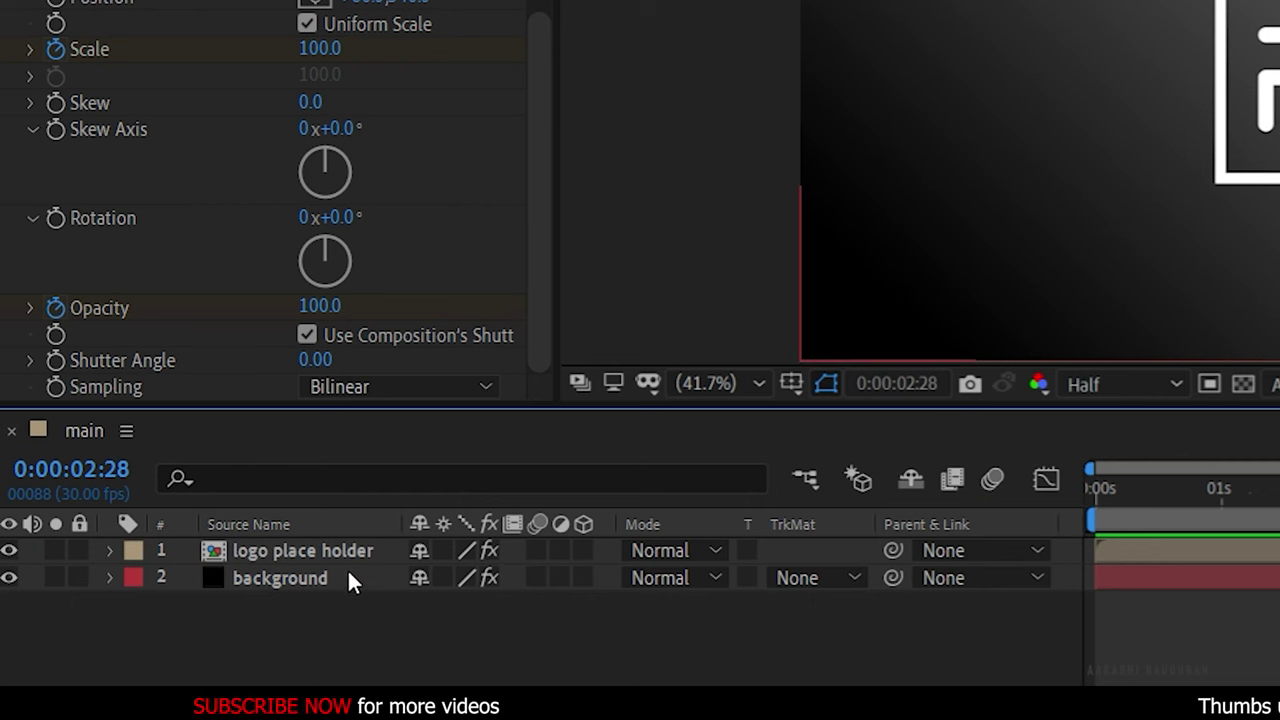
# Duplicate the logo place holder layer, set the copy's Fill colour to pink F641AC and match its CC Page Turn Paper Color to it
pyautogui.click(171, 506)
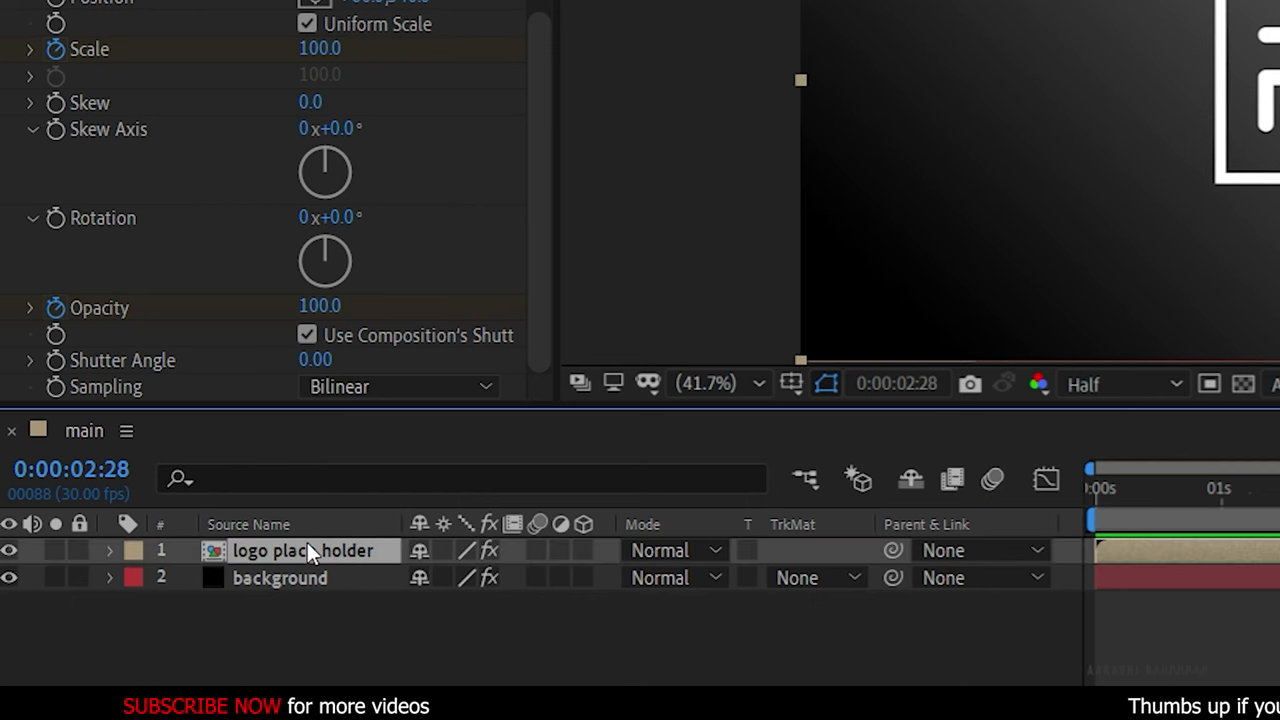
pyautogui.hotkey('ctrl', 'd')
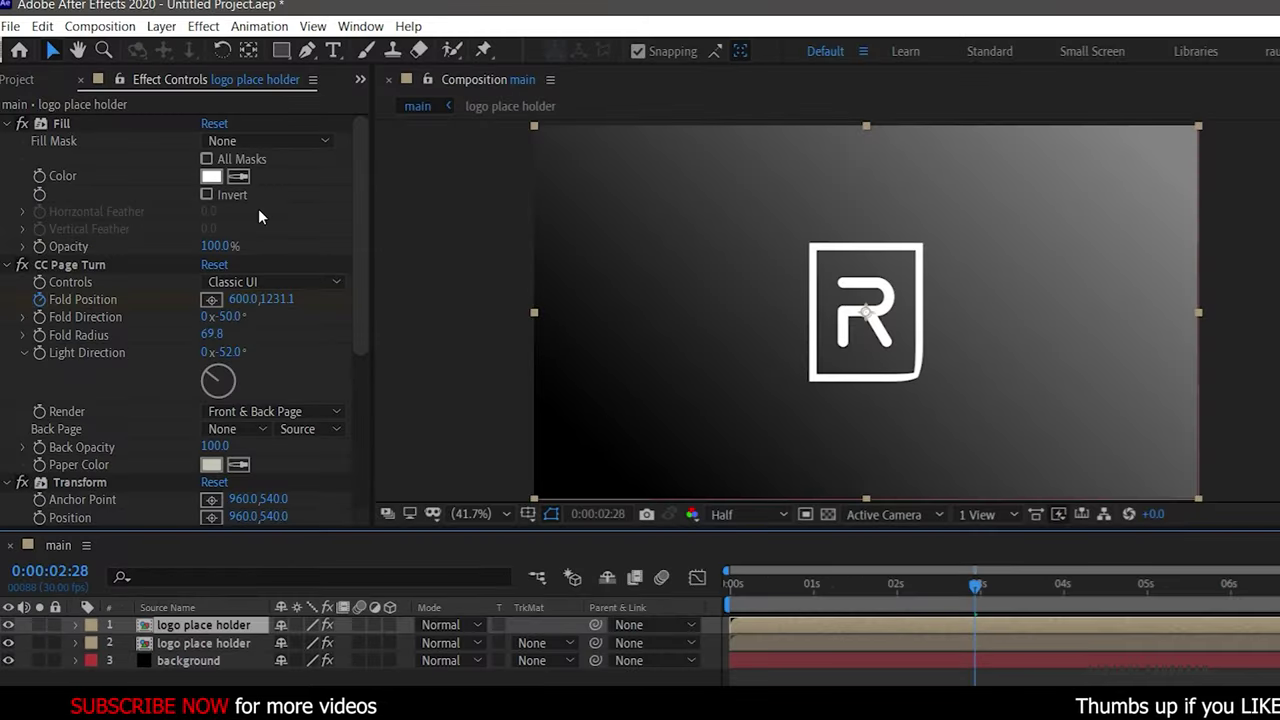
pyautogui.click(211, 176)
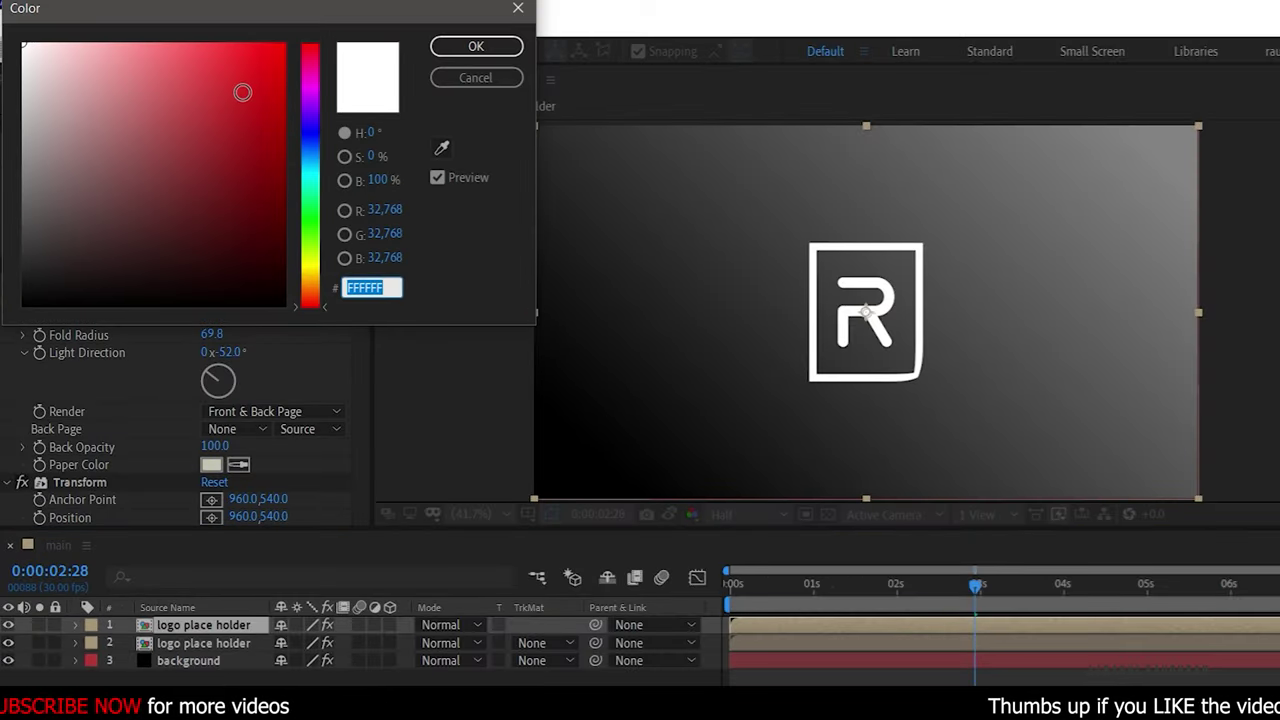
pyautogui.click(310, 68)
pyautogui.moveTo(254, 57)
pyautogui.mouseDown()
pyautogui.moveTo(277, 120)
pyautogui.moveTo(206, 100)
pyautogui.moveTo(120, 25)
pyautogui.moveTo(226, 243)
pyautogui.moveTo(216, 51)
pyautogui.mouseUp()
pyautogui.click(477, 48)
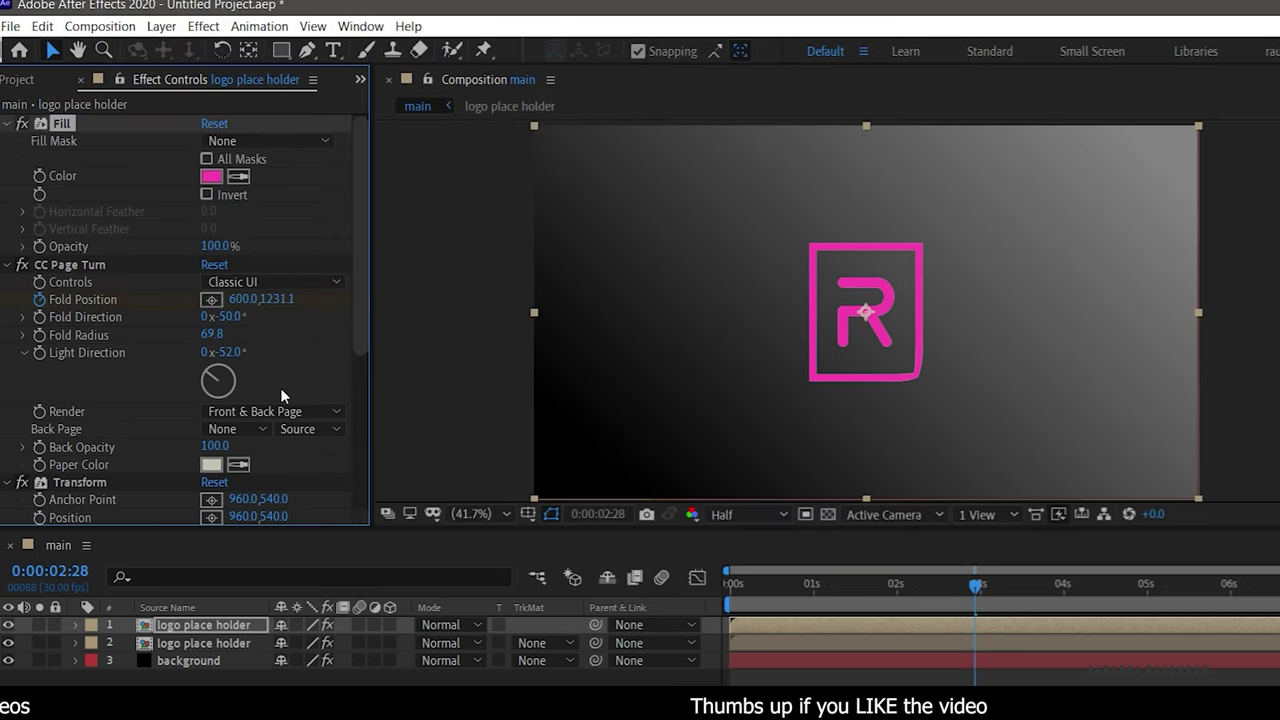
pyautogui.click(211, 176)
# Duplicate the pink logo layer, set the copy's Fill colour to dark magenta and sample that colour for its Paper Color
pyautogui.click(238, 628)
pyautogui.hotkey('ctrl', 'd')
pyautogui.click(211, 176)
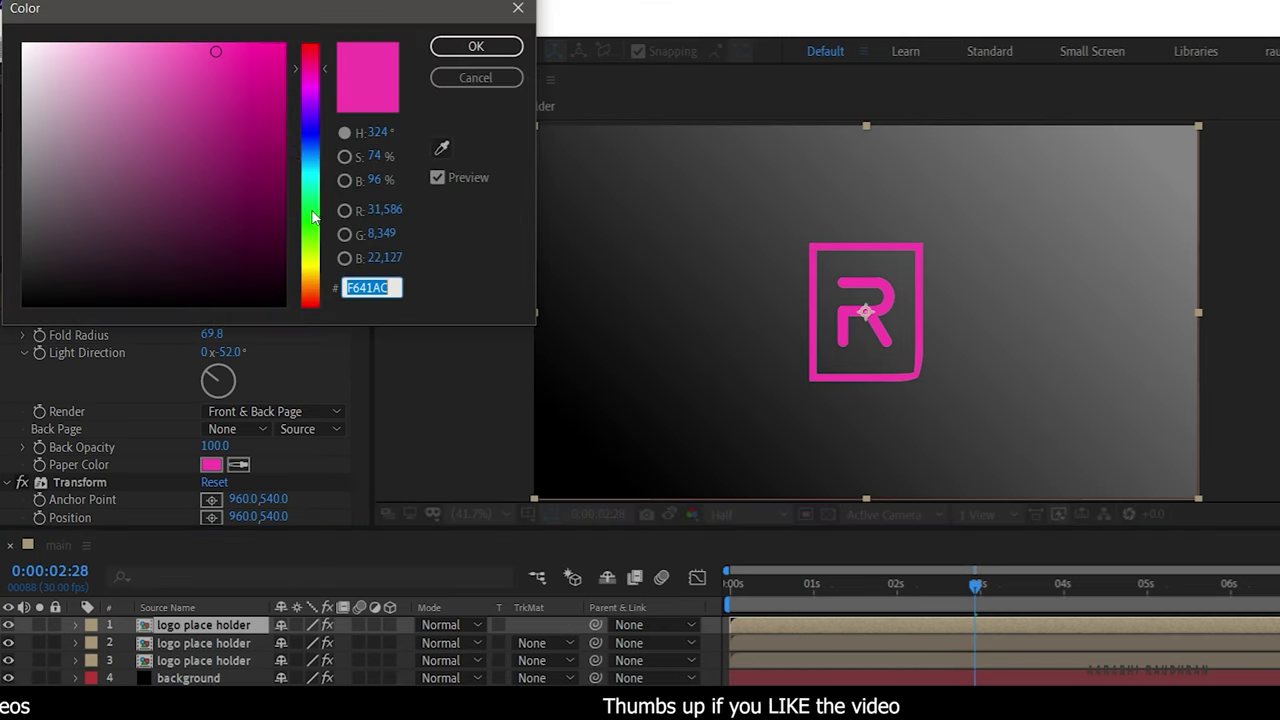
pyautogui.moveTo(211, 178); pyautogui.dragTo(203, 245)
pyautogui.click(476, 47)
pyautogui.click(238, 465)
pyautogui.click(211, 176)
pyautogui.hotkey('ctrl', 'd')
# Change the dark magenta copy's Fill colour to dark indigo 20123B and sample it for the CC Page Turn Paper Color
pyautogui.scroll(5, 356, 210)
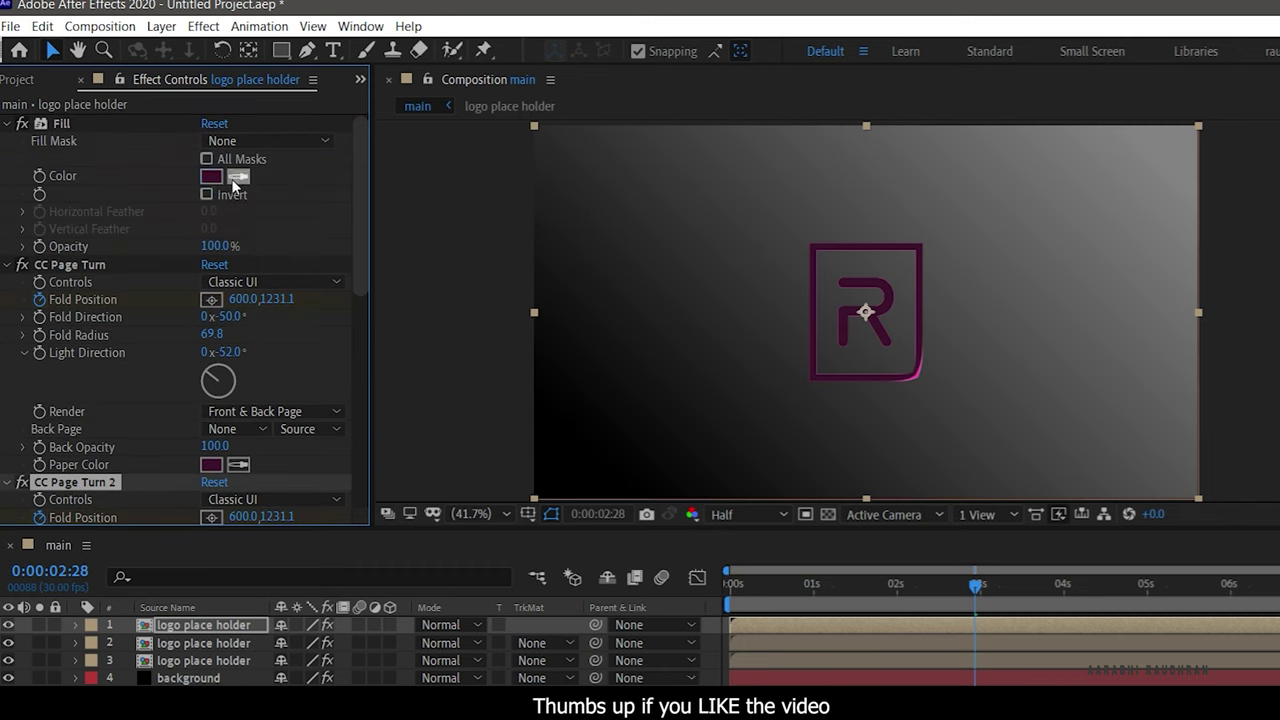
pyautogui.click(211, 176)
pyautogui.click(313, 116)
pyautogui.click(476, 47)
pyautogui.click(238, 465)
pyautogui.click(211, 176)
# Duplicate the dark indigo logo layer, set the copy's Fill colour to blue and match its Paper Color to the new fill
pyautogui.click(210, 625)
pyautogui.hotkey('ctrl', 'd')
pyautogui.click(211, 176)
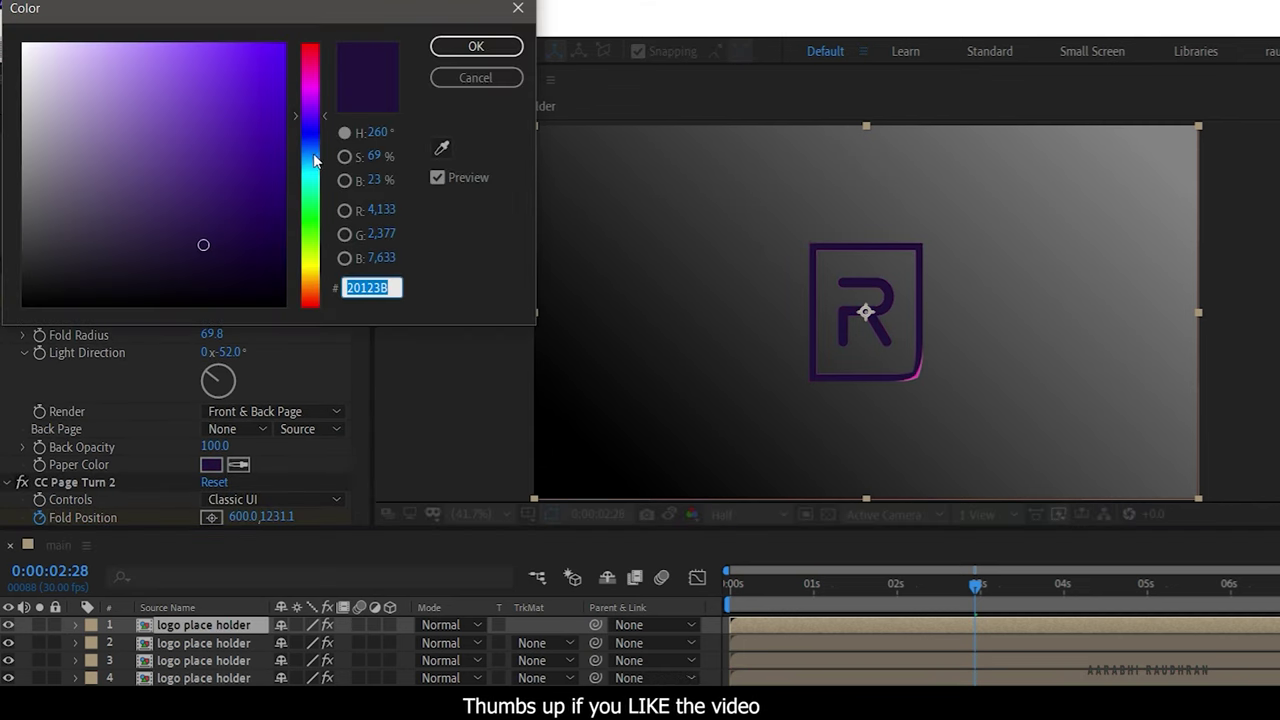
pyautogui.click(312, 155)
pyautogui.click(476, 47)
pyautogui.click(238, 465)
pyautogui.click(211, 176)
# Try a green Fill colour on the blue logo layer and sample it for the Paper Color
pyautogui.click(211, 176)
pyautogui.click(312, 190)
pyautogui.click(476, 47)
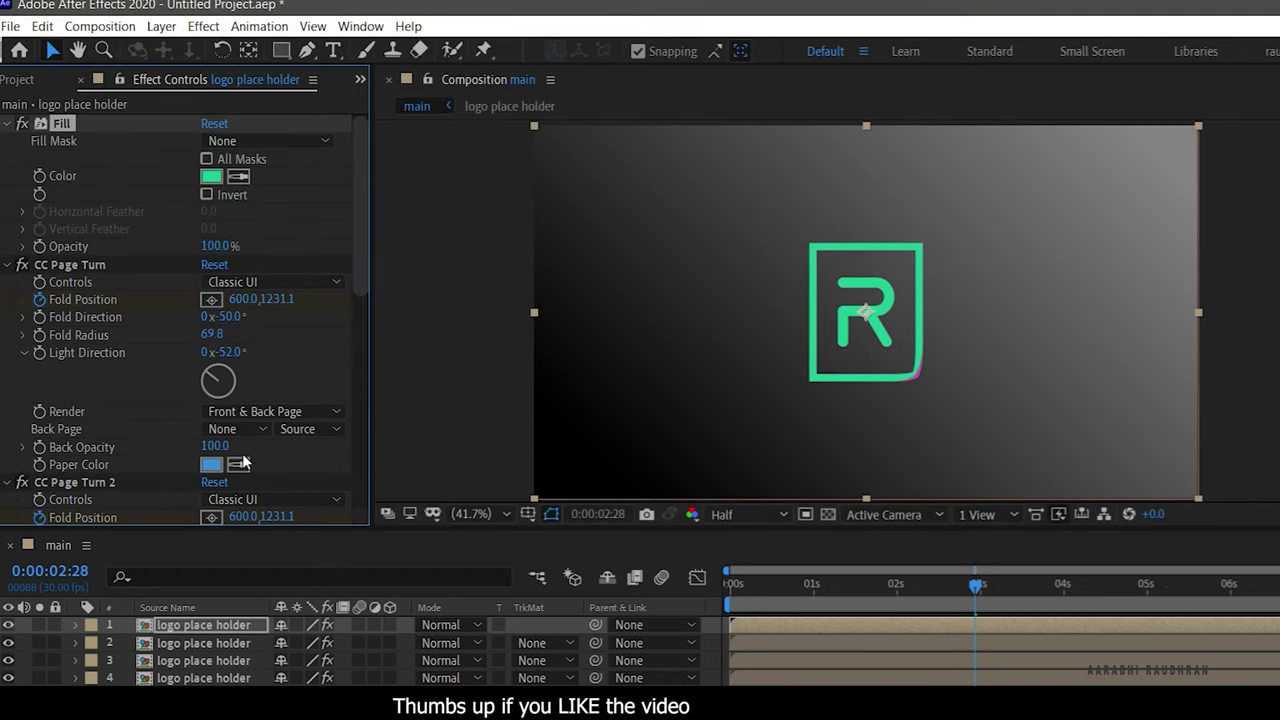
pyautogui.click(238, 465)
pyautogui.click(211, 176)
# Duplicate the blue logo layer, set the copy's Fill colour to teal green 3DD3B9 and match its Paper Color to the fill
pyautogui.hotkey('ctrl', 'd')
pyautogui.click(203, 643)
pyautogui.click(211, 175)
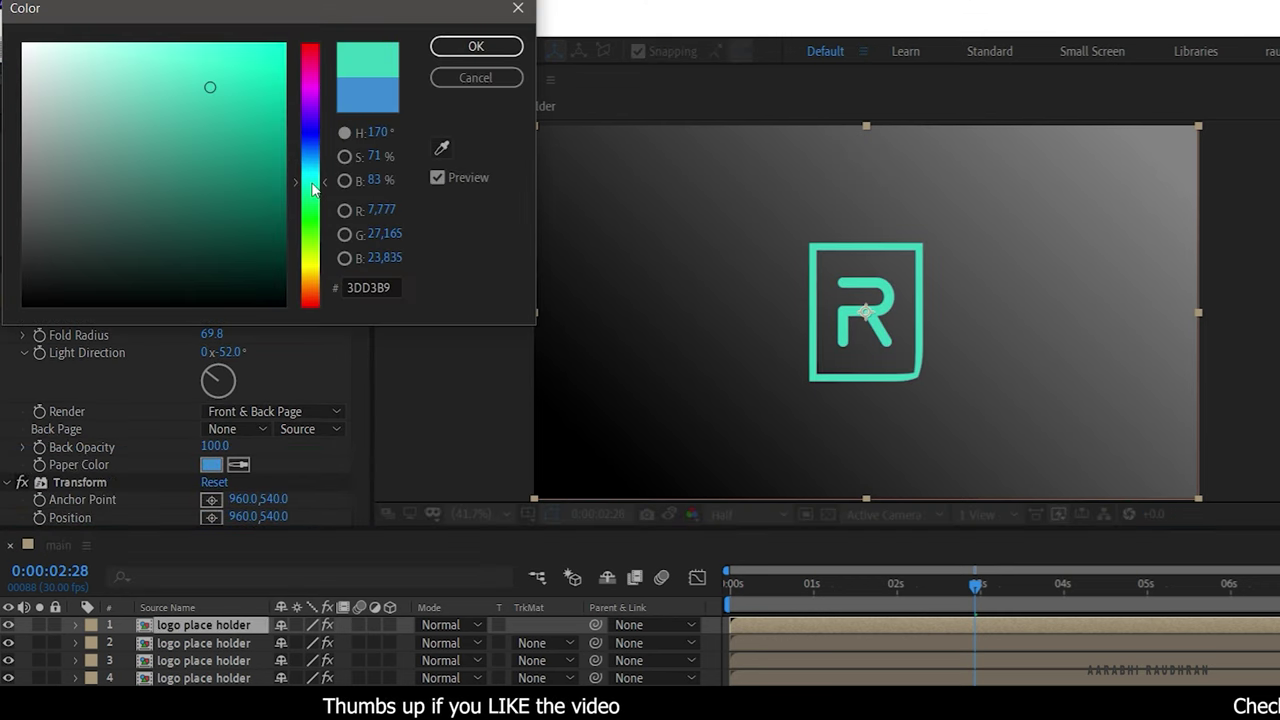
pyautogui.press('Return')
pyautogui.click(211, 176)
# Add another logo copy above the teal one with a lime green Fill colour and a Paper Color sampled from that fill
pyautogui.click(203, 625)
pyautogui.click(211, 176)
pyautogui.click(311, 240)
pyautogui.click(476, 47)
pyautogui.click(239, 465)
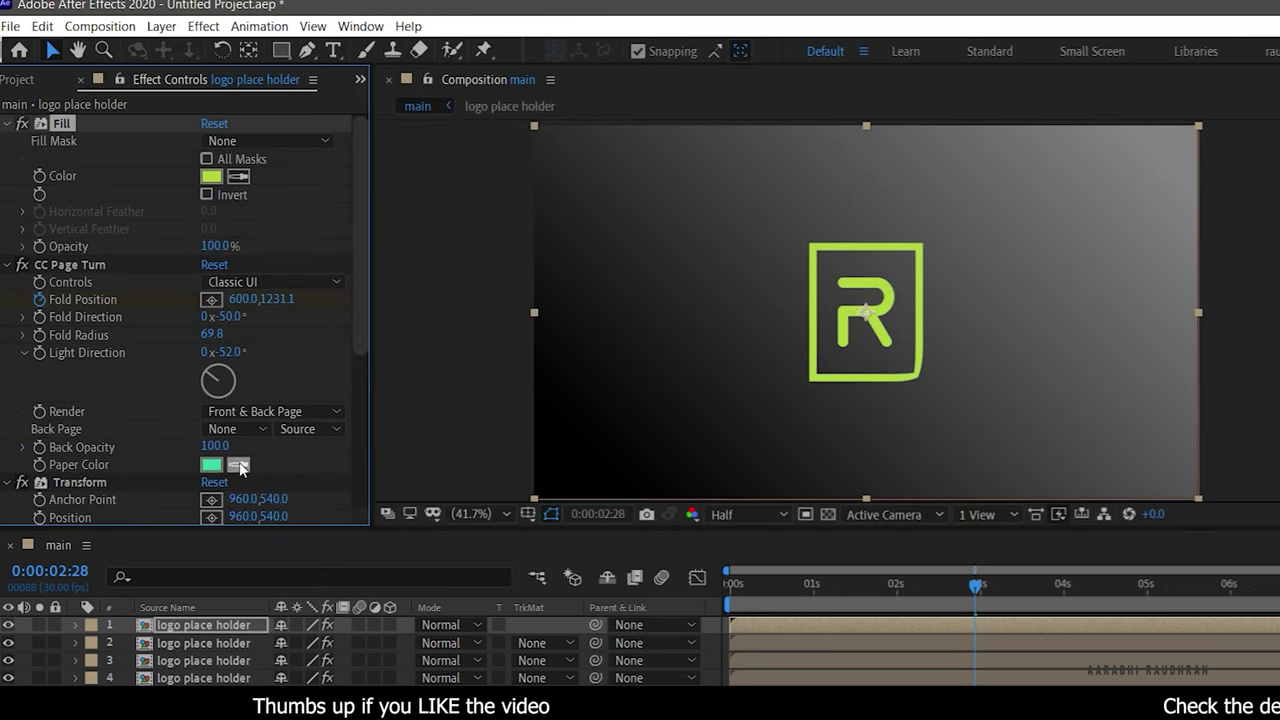
pyautogui.click(211, 176)
# Add another logo copy above the lime one with a fully saturated red Fill colour and a matching Paper Color
pyautogui.click(418, 567)
pyautogui.click(211, 176)
pyautogui.click(312, 287)
pyautogui.click(285, 44)
pyautogui.click(313, 304)
pyautogui.click(476, 47)
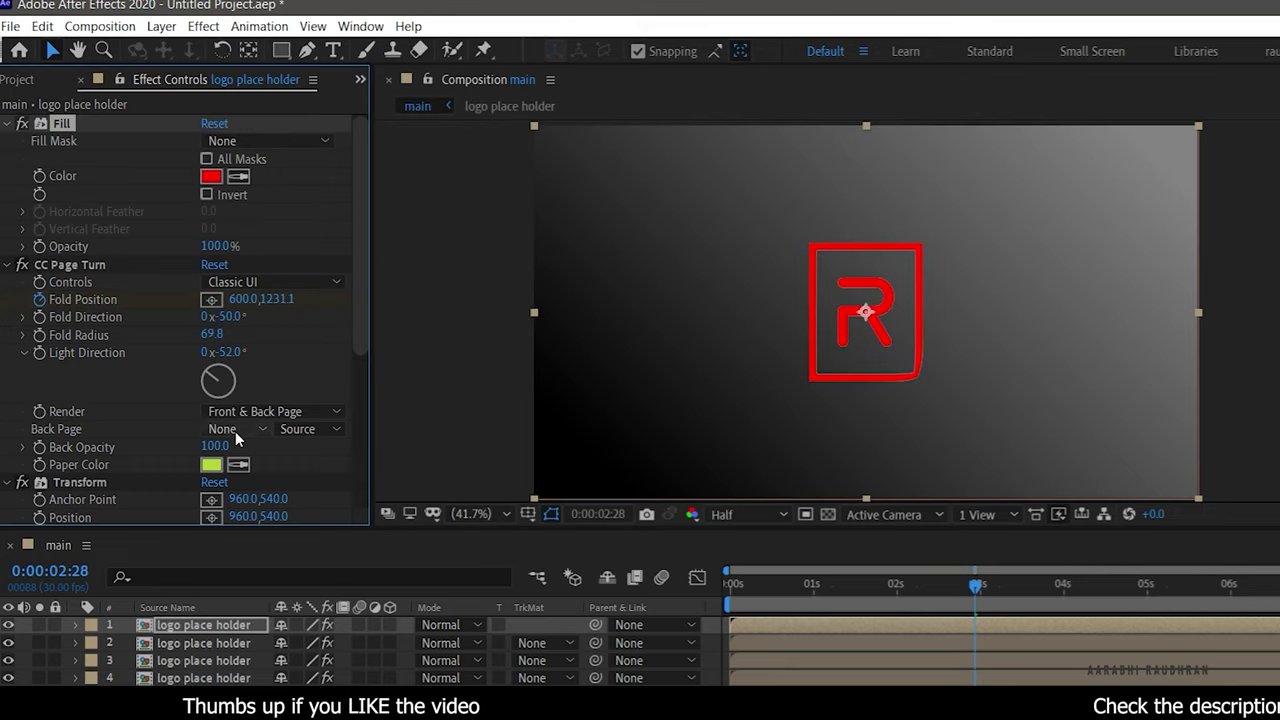
pyautogui.click(238, 465)
pyautogui.click(211, 176)
# Duplicate the red logo layer and set the topmost copy's Fill colour to white FFFFFF
pyautogui.click(307, 632)
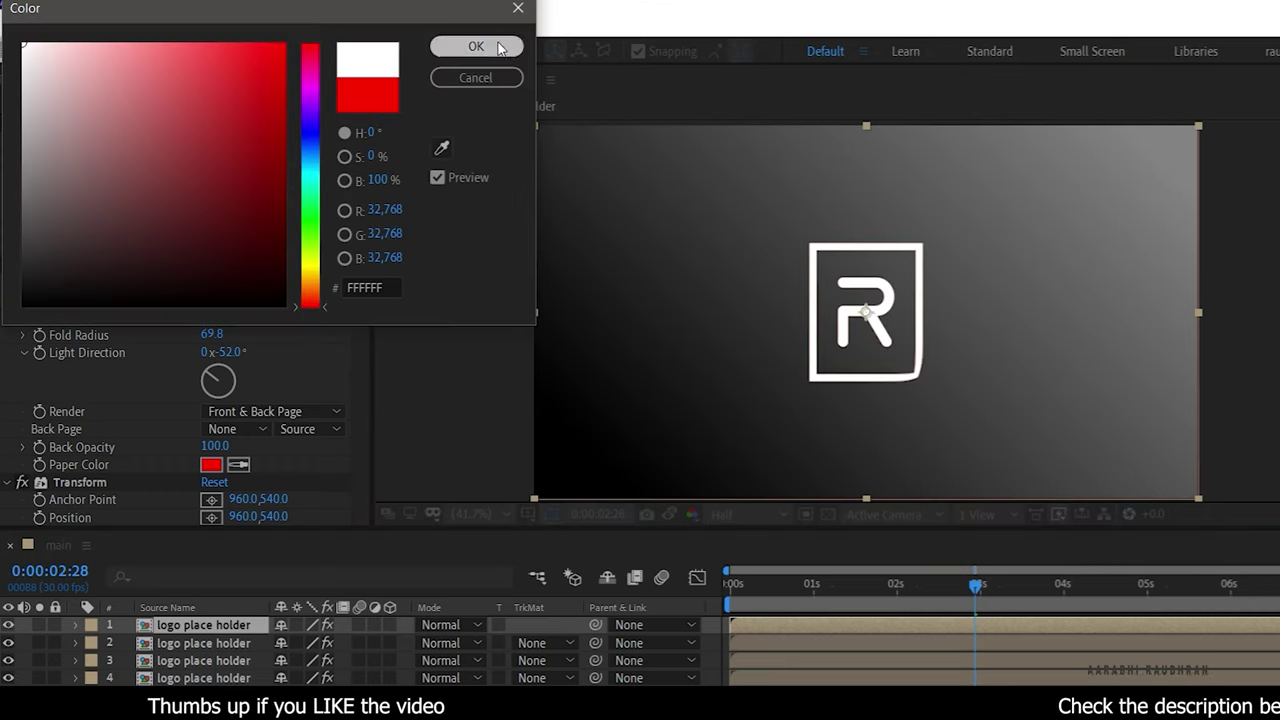
pyautogui.press('Return')
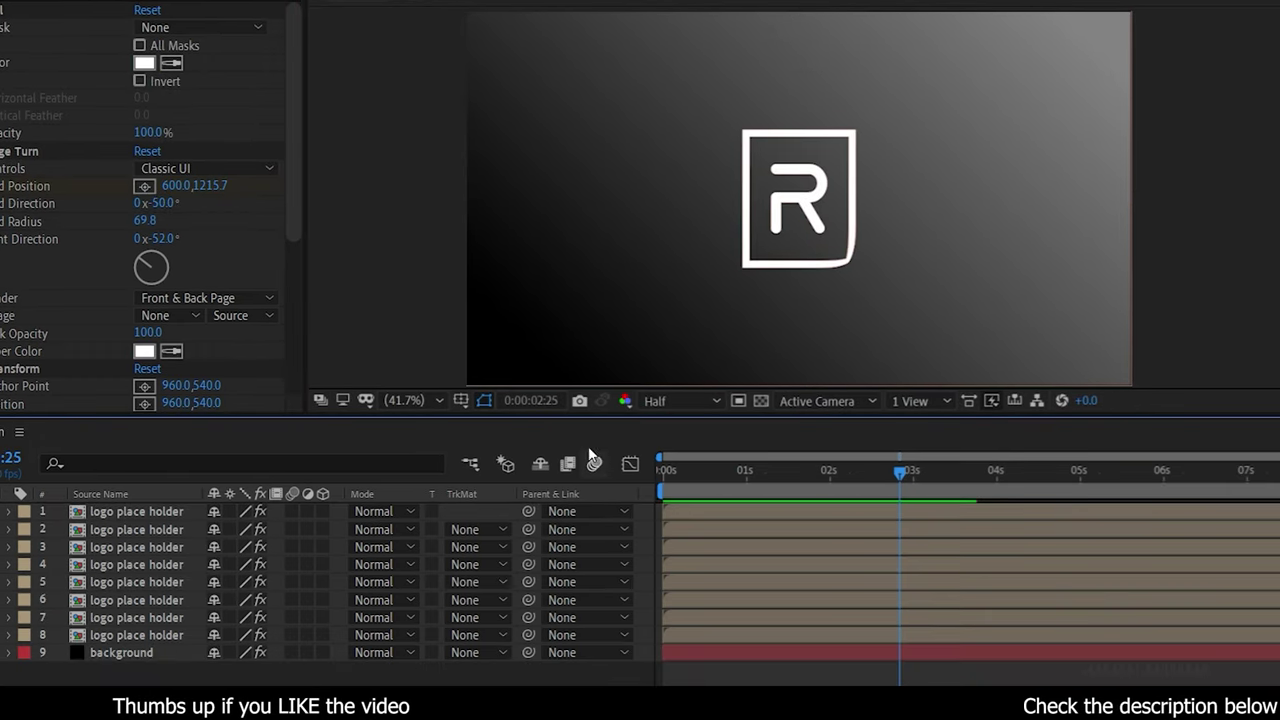
# Stagger the eight logo place holder layers in time so each starts a few frames after the layer below it
pyautogui.click(683, 469)
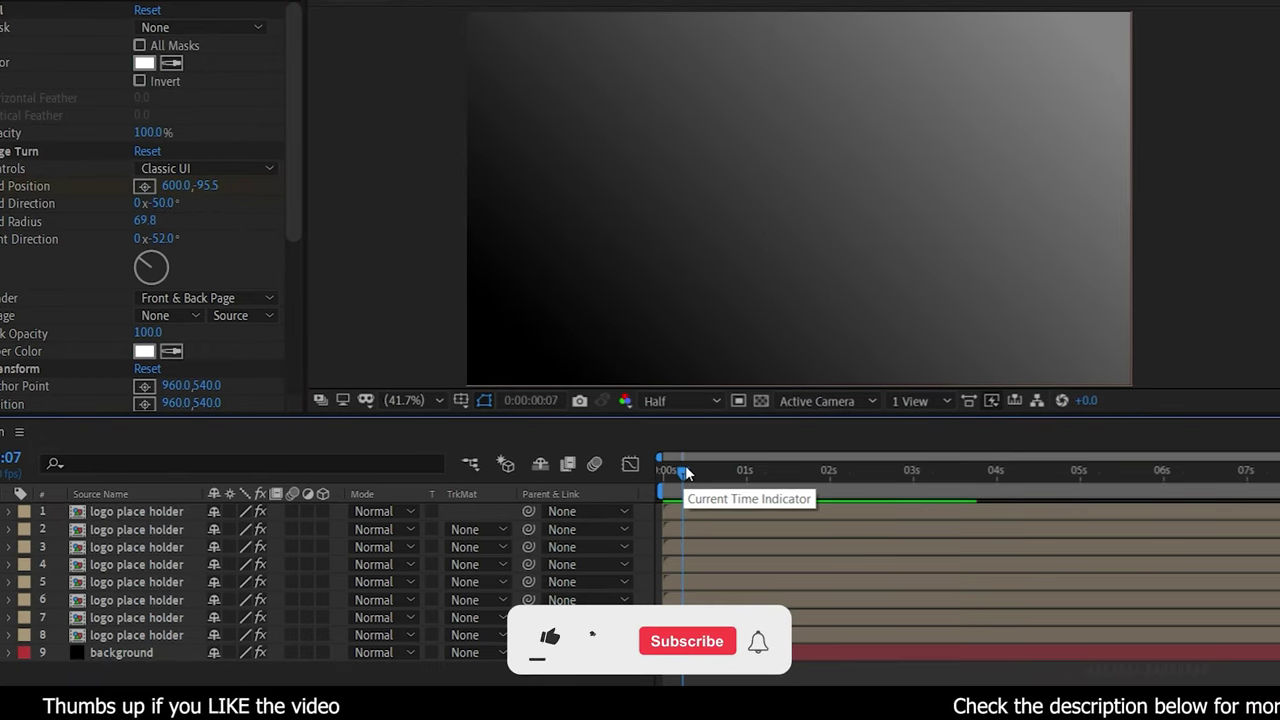
pyautogui.press('pageup')
pyautogui.press('pageup')
pyautogui.press('pageup')
pyautogui.press('pageup')
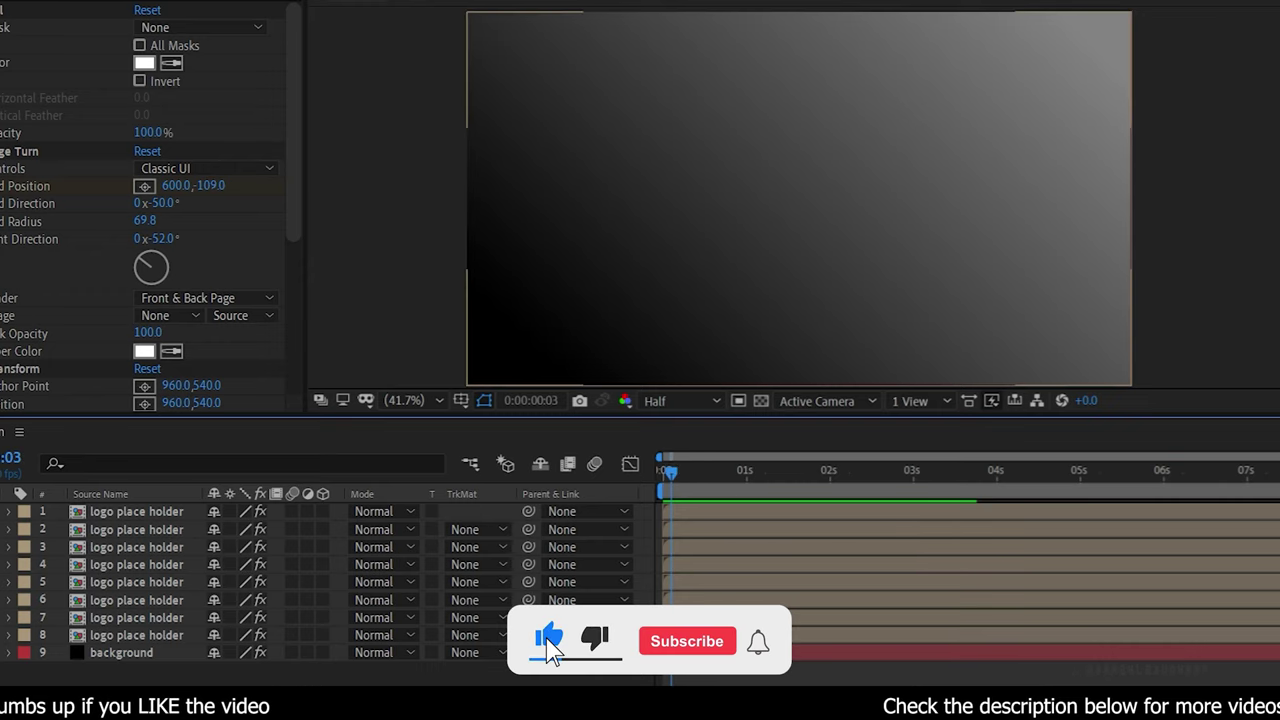
pyautogui.click(765, 618)
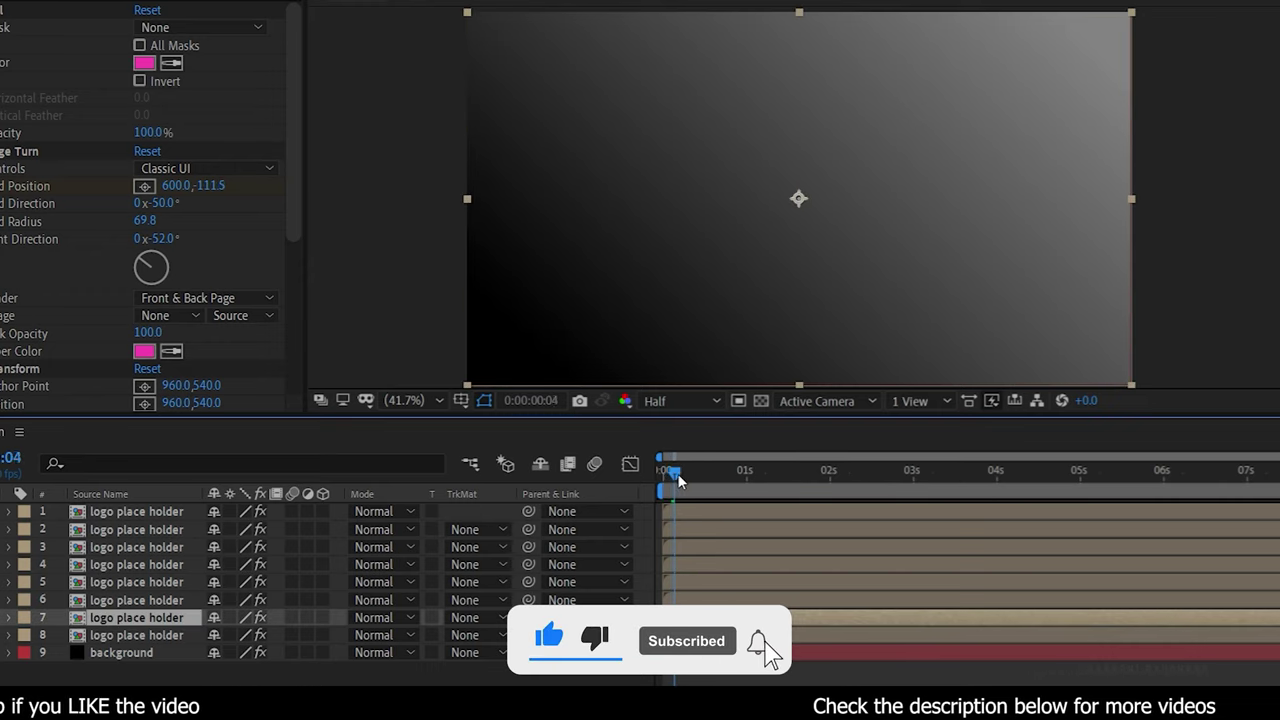
pyautogui.click(707, 582)
pyautogui.moveTo(708, 581); pyautogui.dragTo(762, 517)
pyautogui.press('pagedown')
pyautogui.press('pagedown')
pyautogui.press('pagedown')
pyautogui.press('pagedown')
pyautogui.press('pagedown')
pyautogui.press('pagedown')
pyautogui.press('pagedown')
pyautogui.press('pagedown')
pyautogui.press('pagedown')
# Play back the composition from the start to check the staggered coloured page turns
pyautogui.press('space')
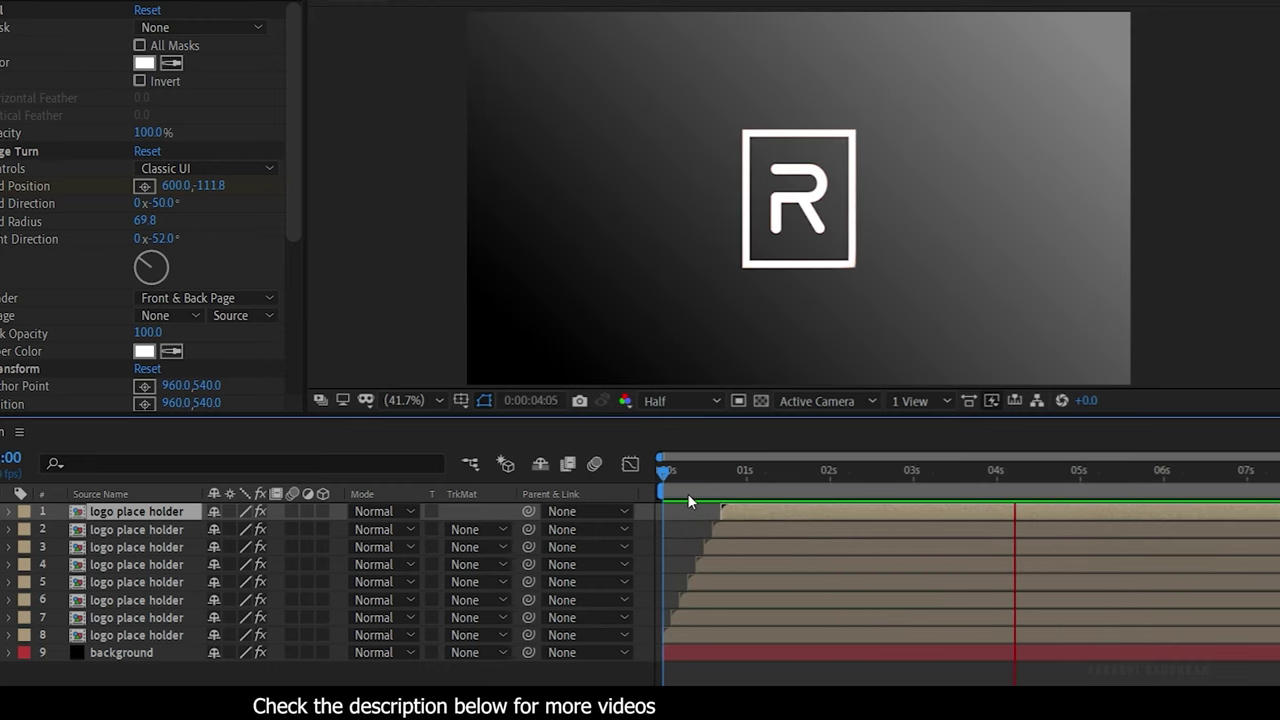
pyautogui.press('space')
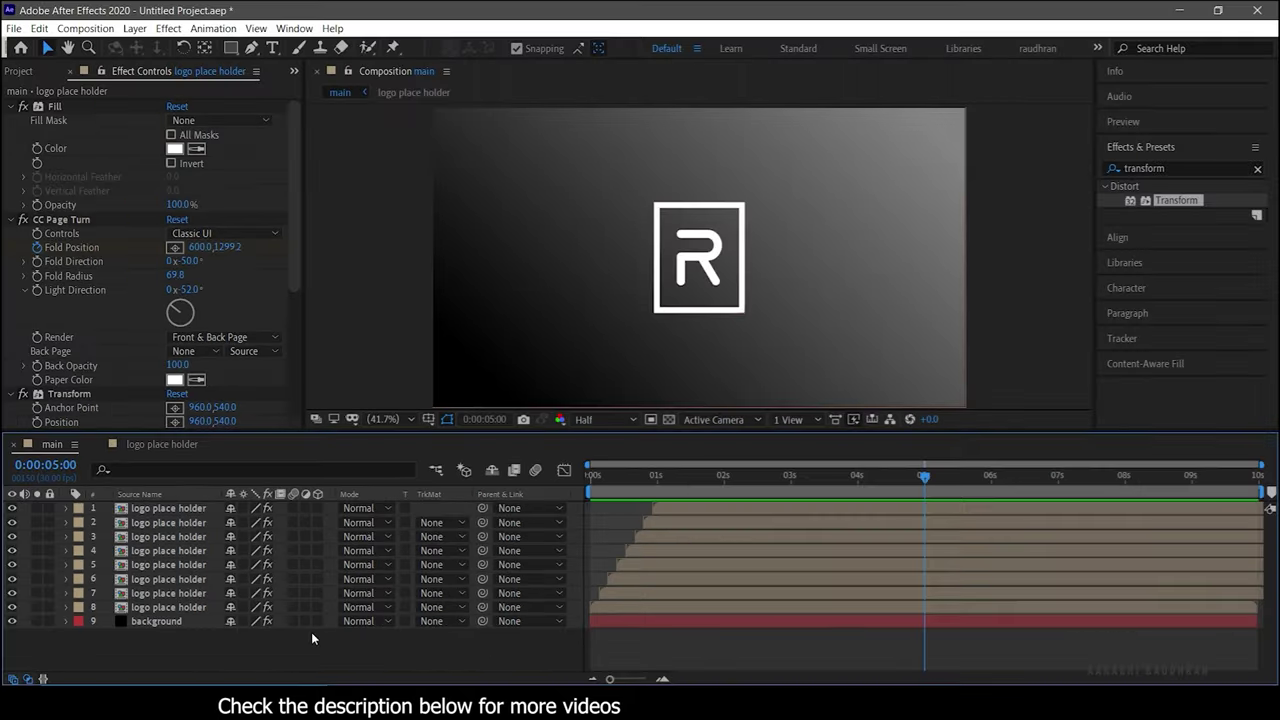
# Pre-compose all eight logo place holder layers into a new composition named "page turn logo", moving all attributes into it
pyautogui.click(189, 606)
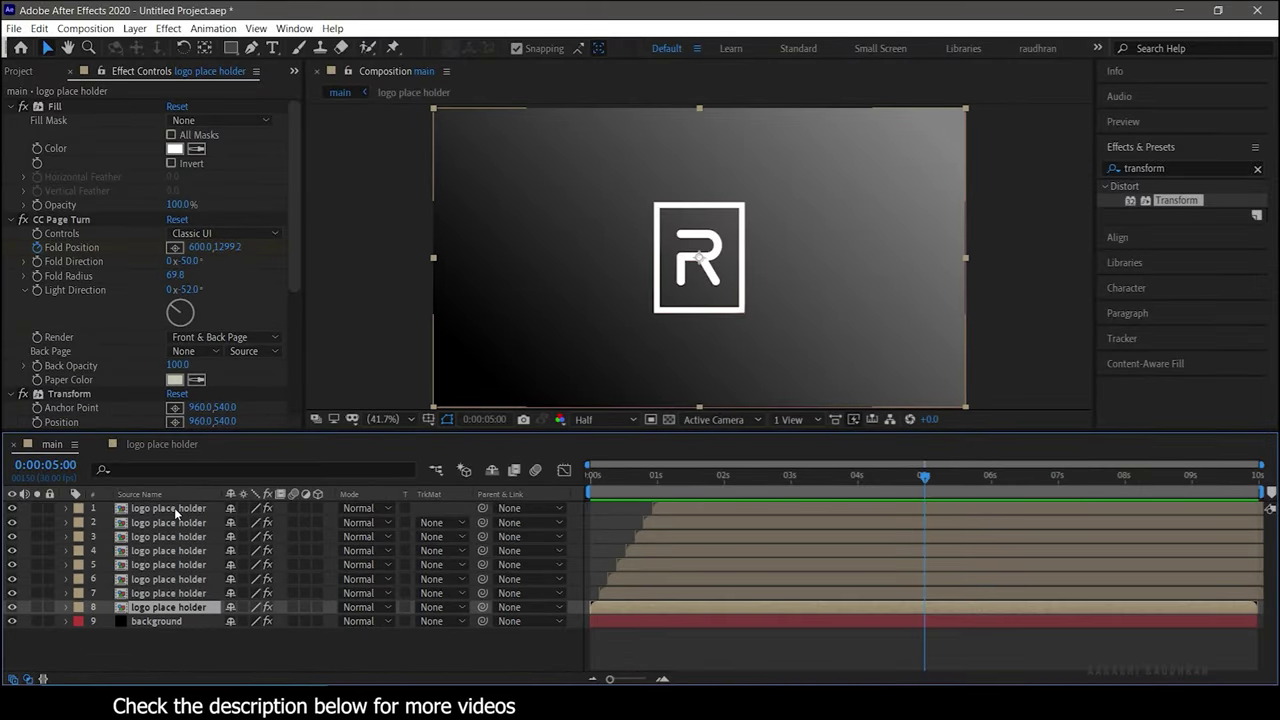
pyautogui.keyDown('shift'); pyautogui.click(176, 510); pyautogui.keyUp('shift')
pyautogui.rightClick(157, 539)
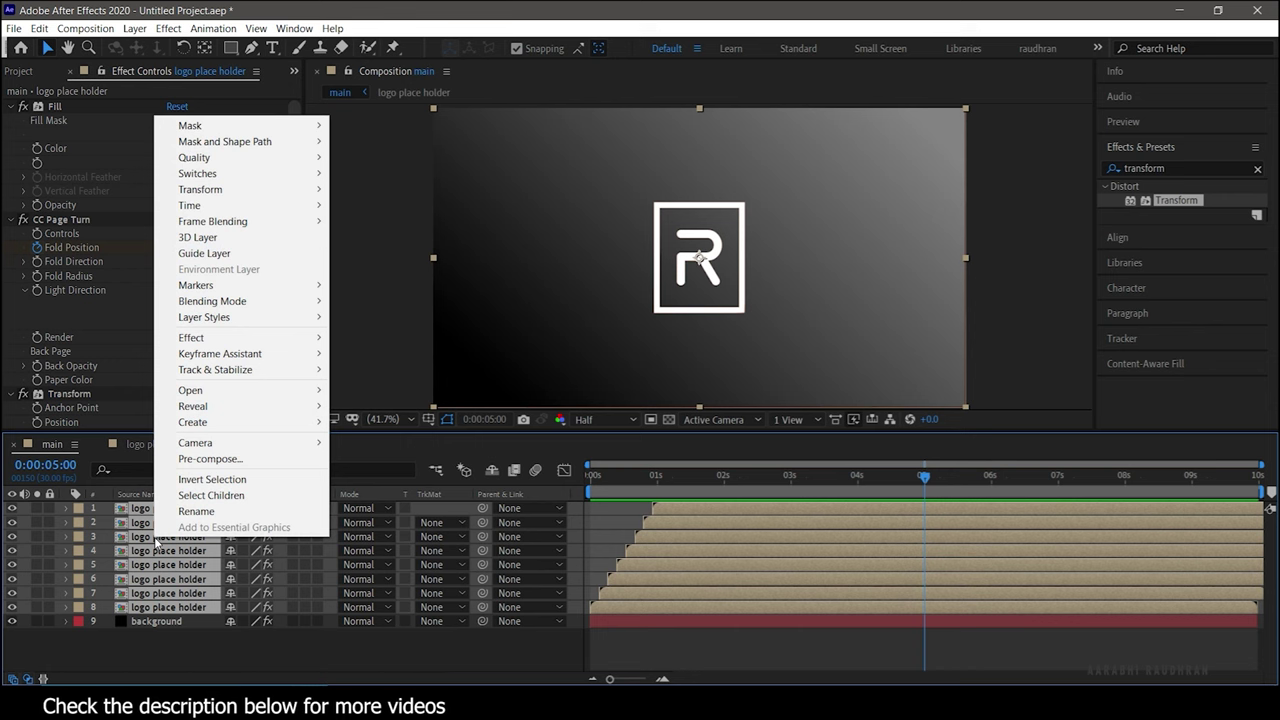
pyautogui.click(200, 458)
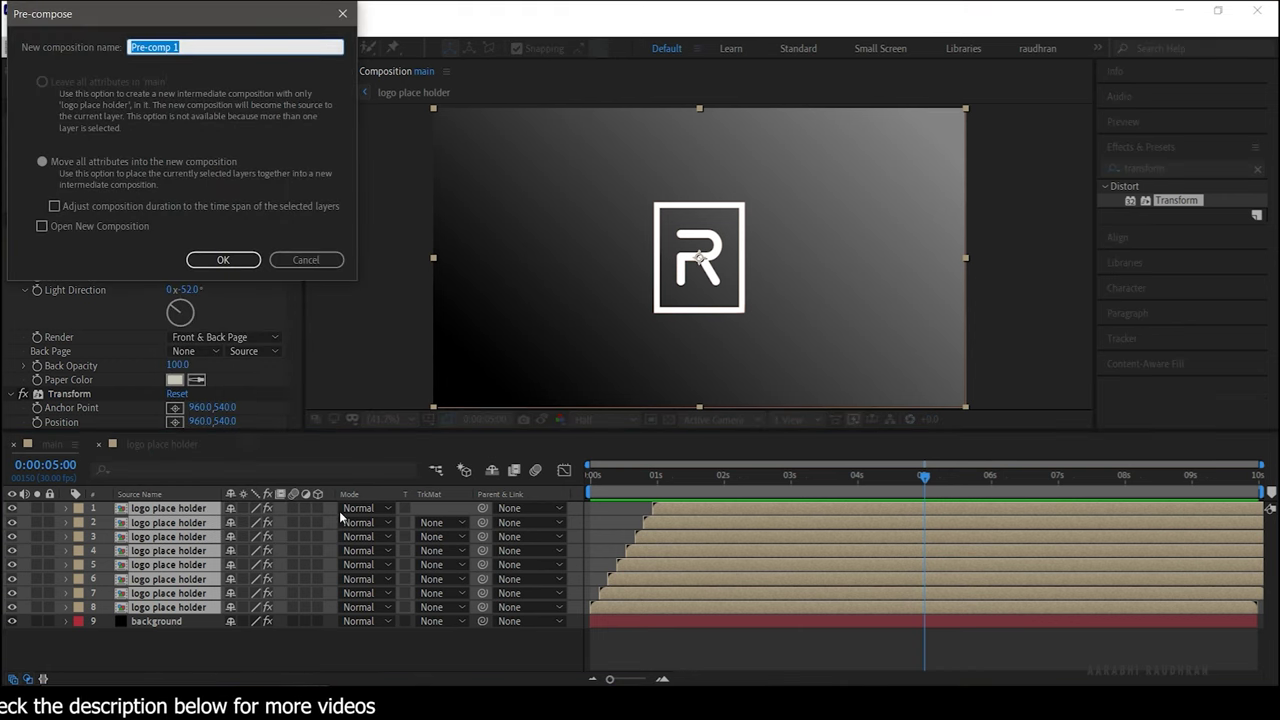
pyautogui.write('page turn logo')
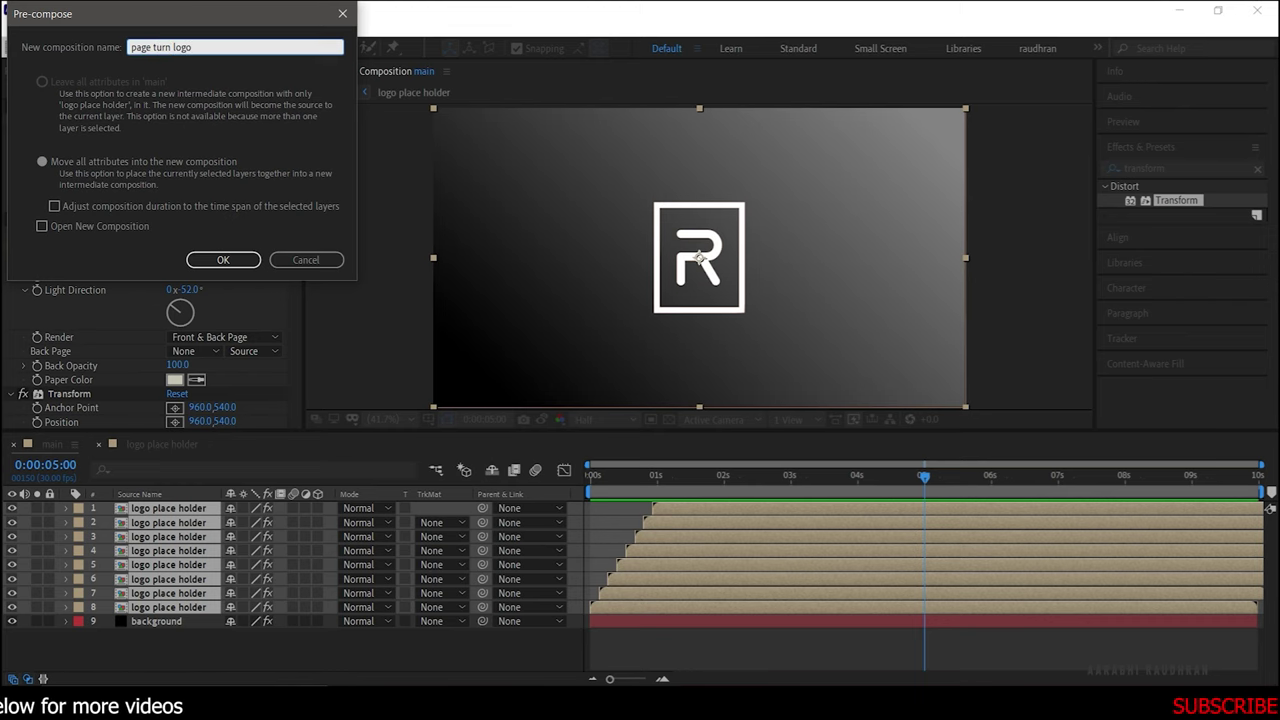
pyautogui.press('Return')
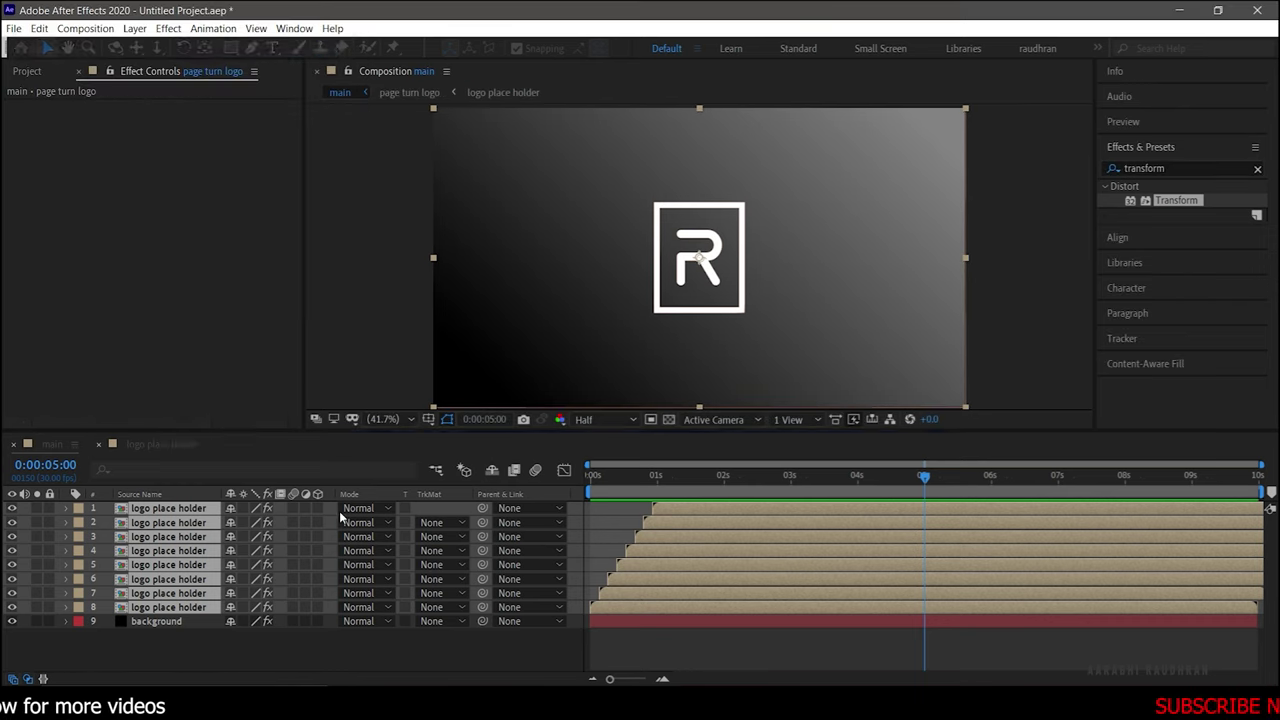
# Create a text layer reading "Raudhran Tutorials" and reduce its font size so the whole line fits inside the frame
pyautogui.click(252, 563)
pyautogui.rightClick(252, 586)
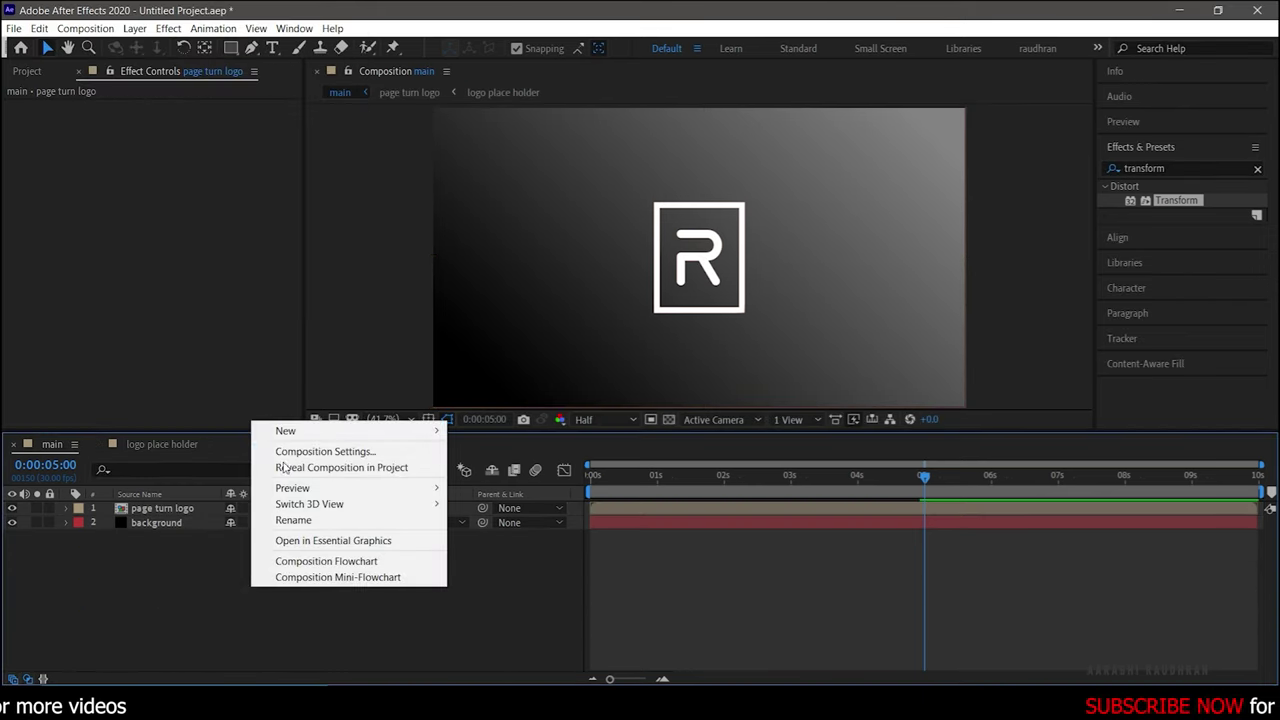
pyautogui.moveTo(380, 431)
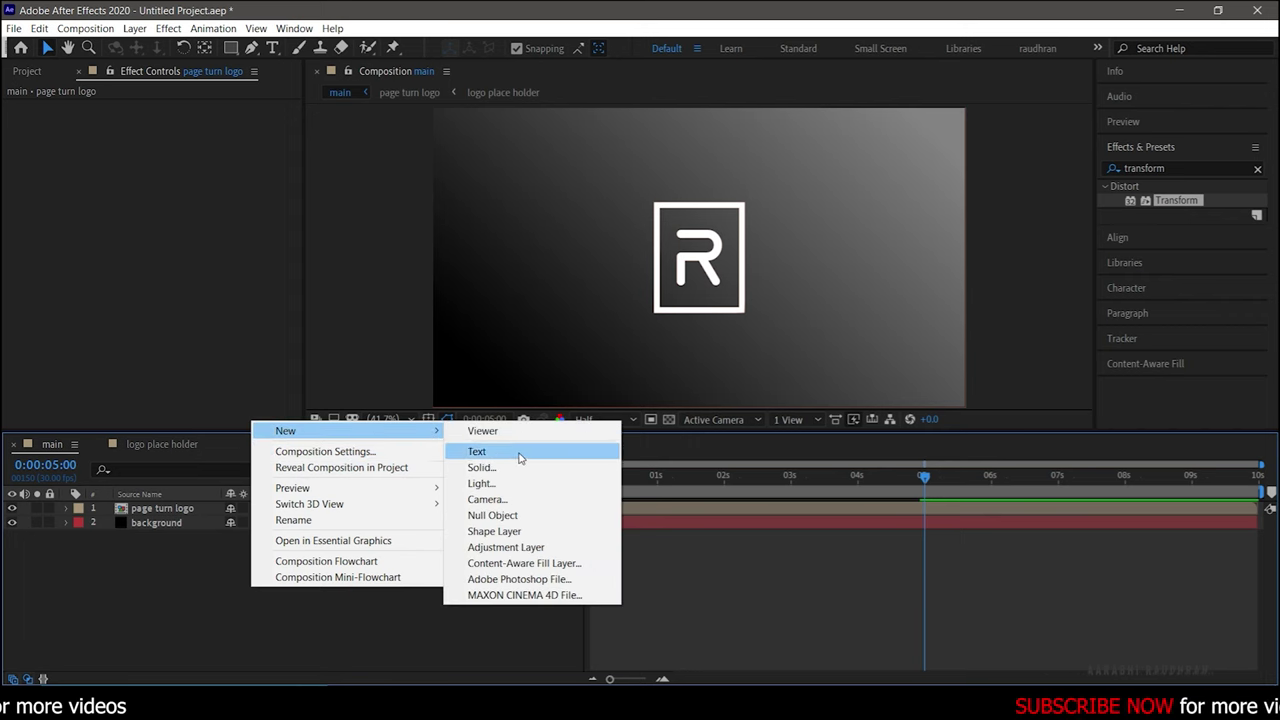
pyautogui.click(516, 452)
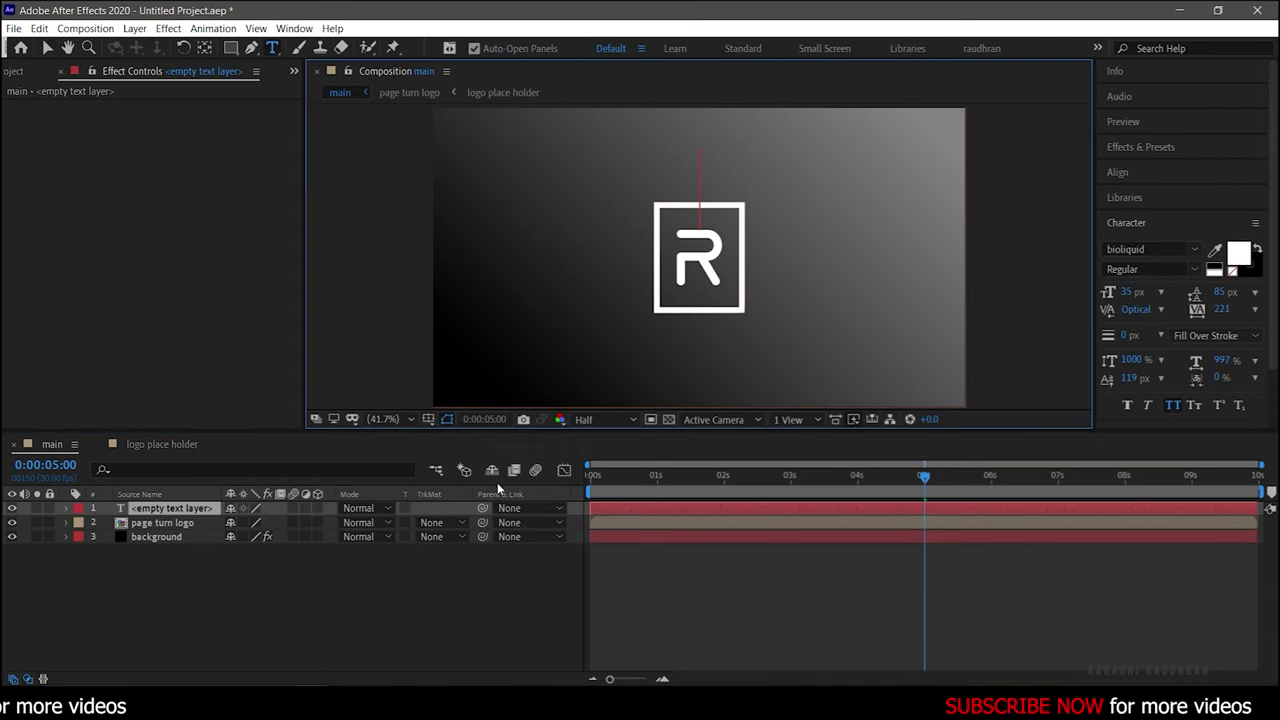
pyautogui.write('Raudhran')
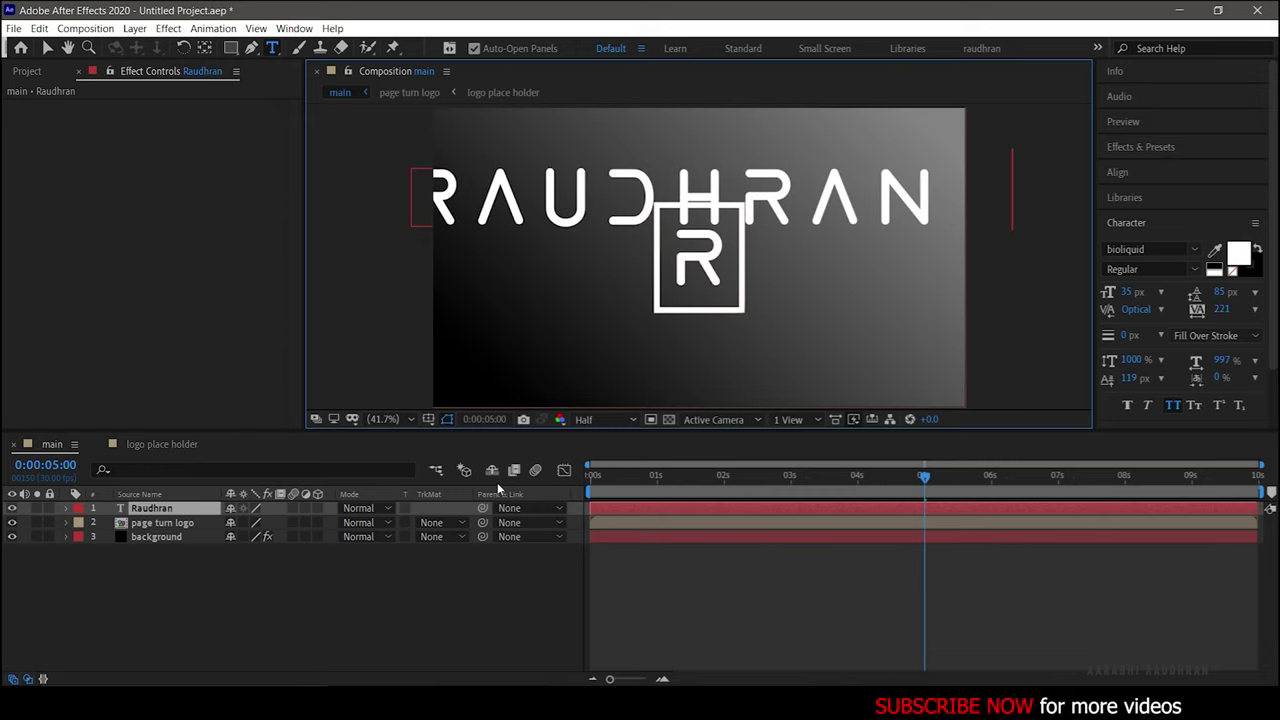
pyautogui.write(' Tutorials')
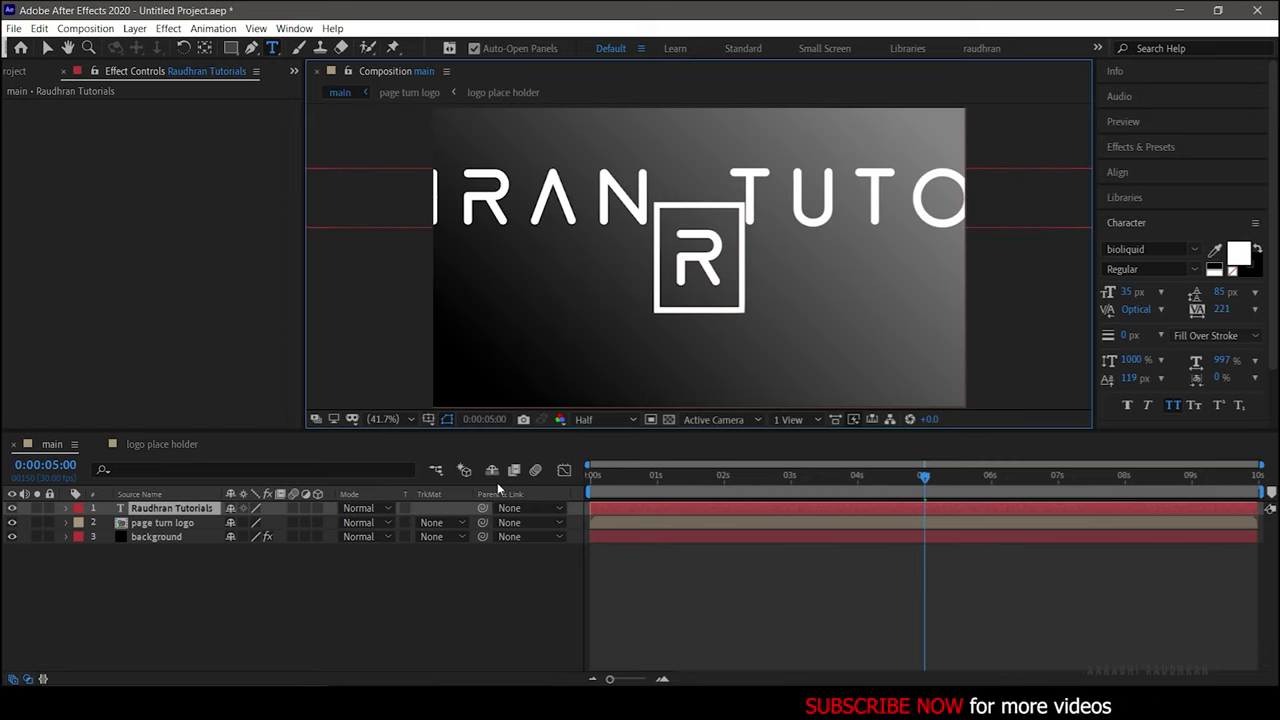
pyautogui.hotkey('ctrl', 'a')
pyautogui.moveTo(1126, 297)
pyautogui.mouseDown()
pyautogui.moveTo(1097, 297)
pyautogui.moveTo(1134, 299)
pyautogui.mouseUp()
# Centre the text horizontally in the composition and lower it to just below the framed logo, at Position Y 951
pyautogui.click(1118, 172)
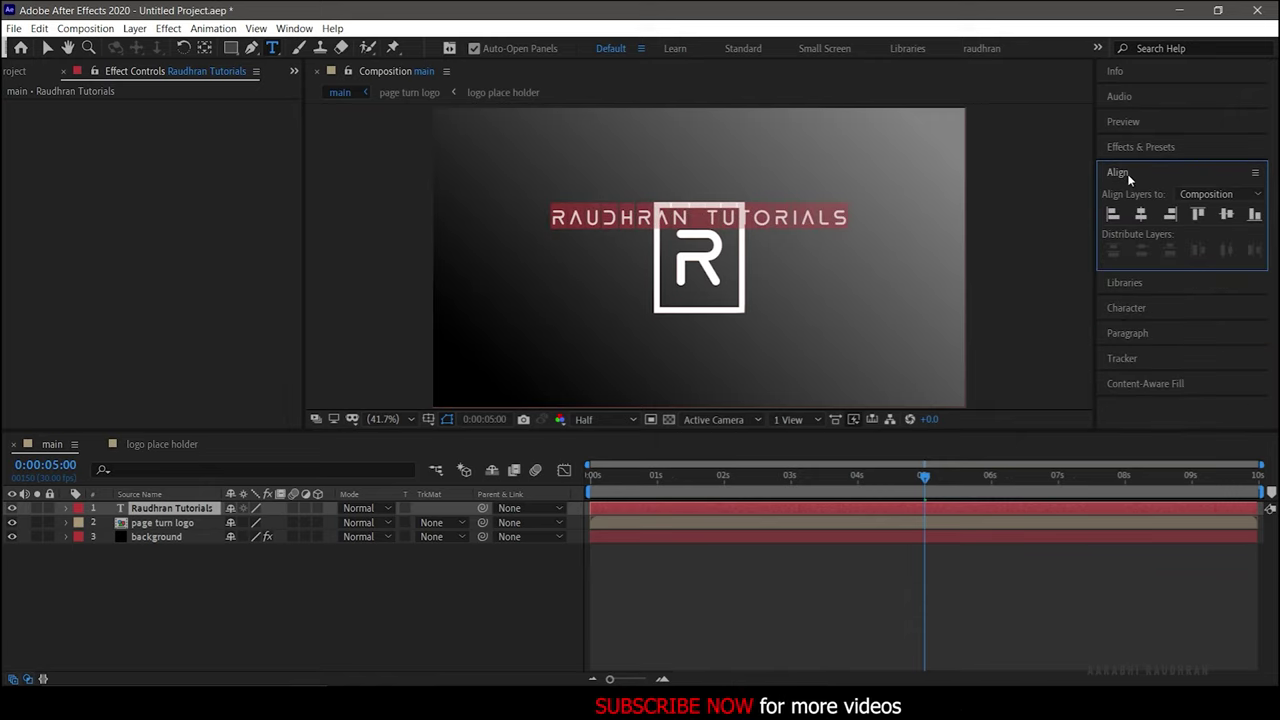
pyautogui.click(1142, 214)
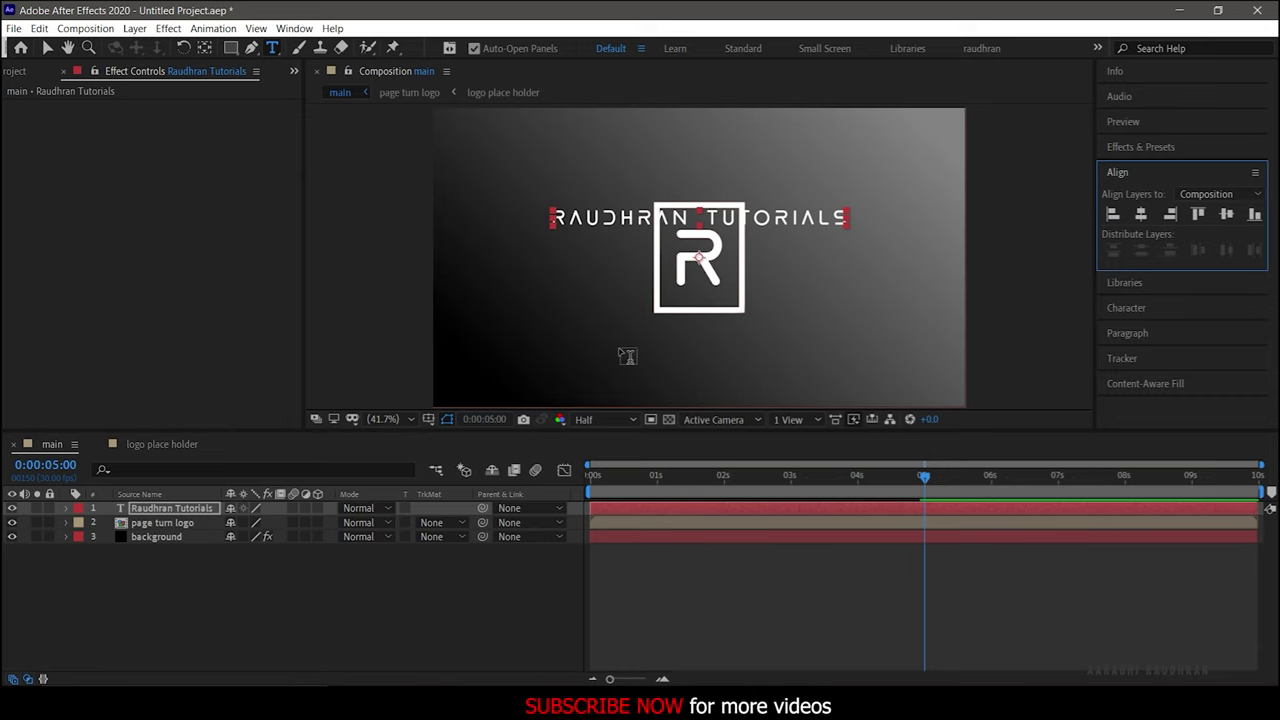
pyautogui.press('p')
pyautogui.moveTo(271, 522); pyautogui.dragTo(545, 522)
pyautogui.click(431, 638)
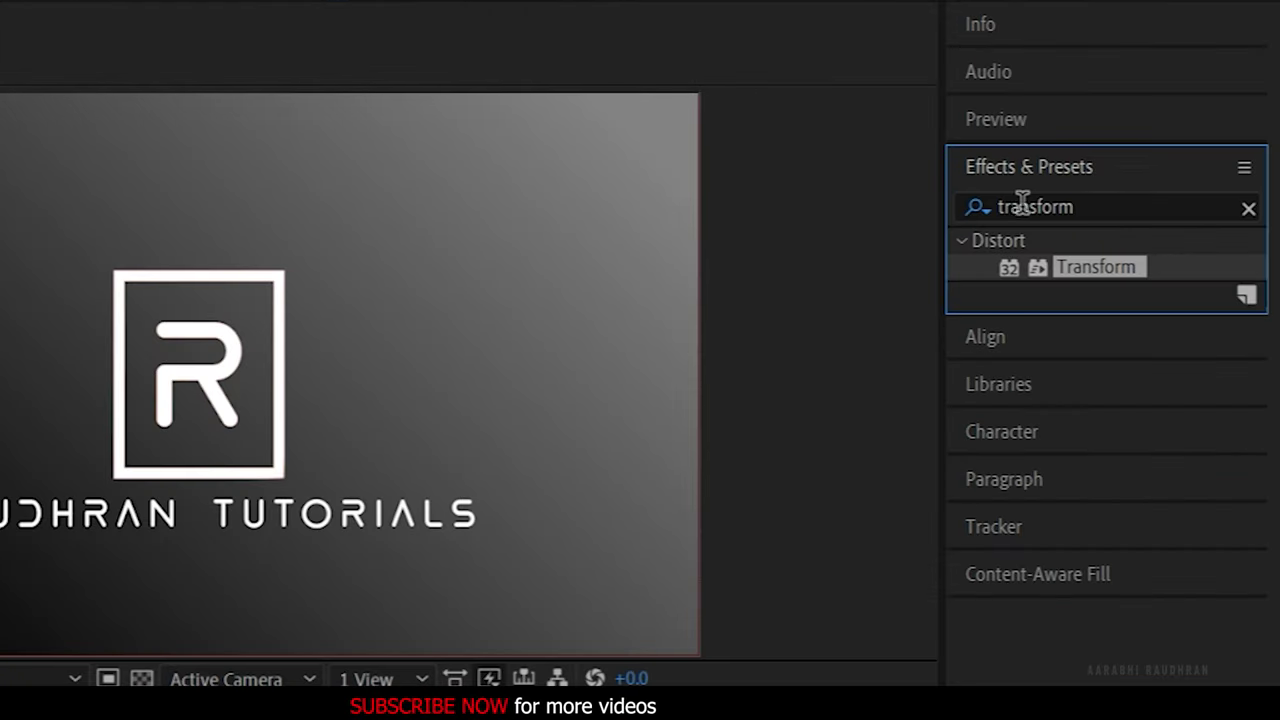
# Search the presets for "type", apply the Typewriter preset to the text layer at 0:00:05:00 and reveal its keyframes
pyautogui.doubleClick(1135, 169)
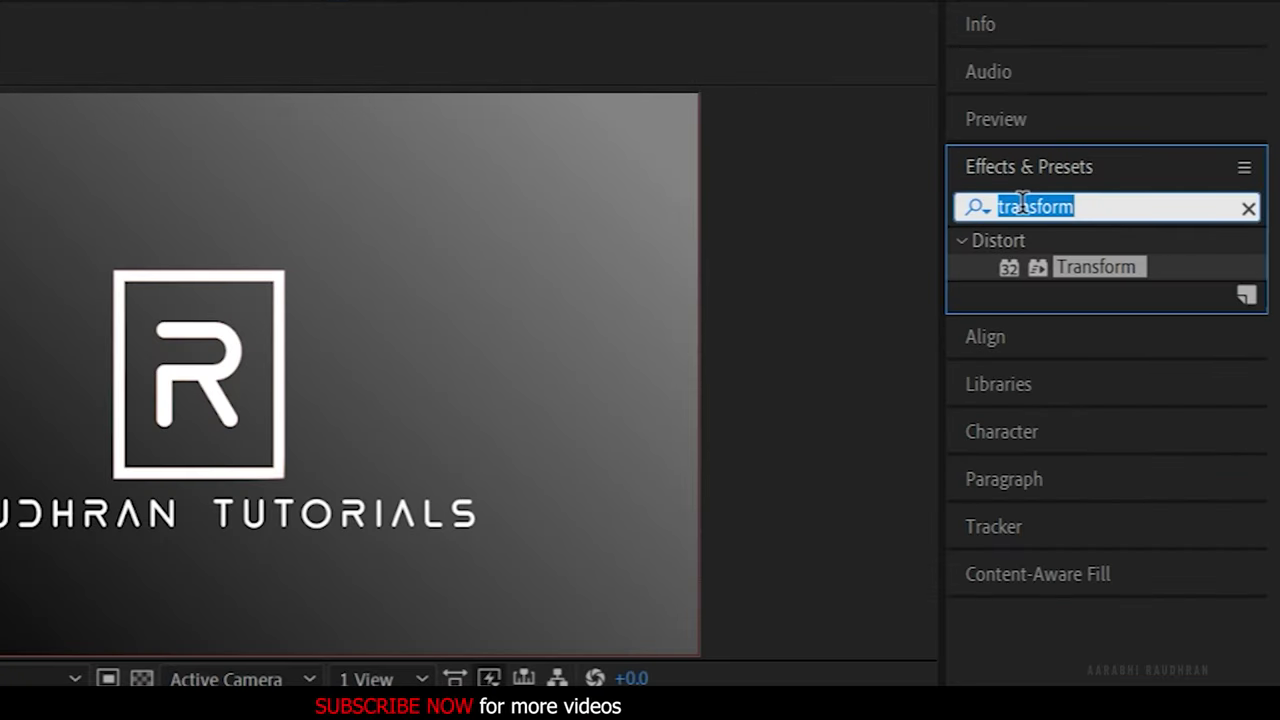
pyautogui.write('type')
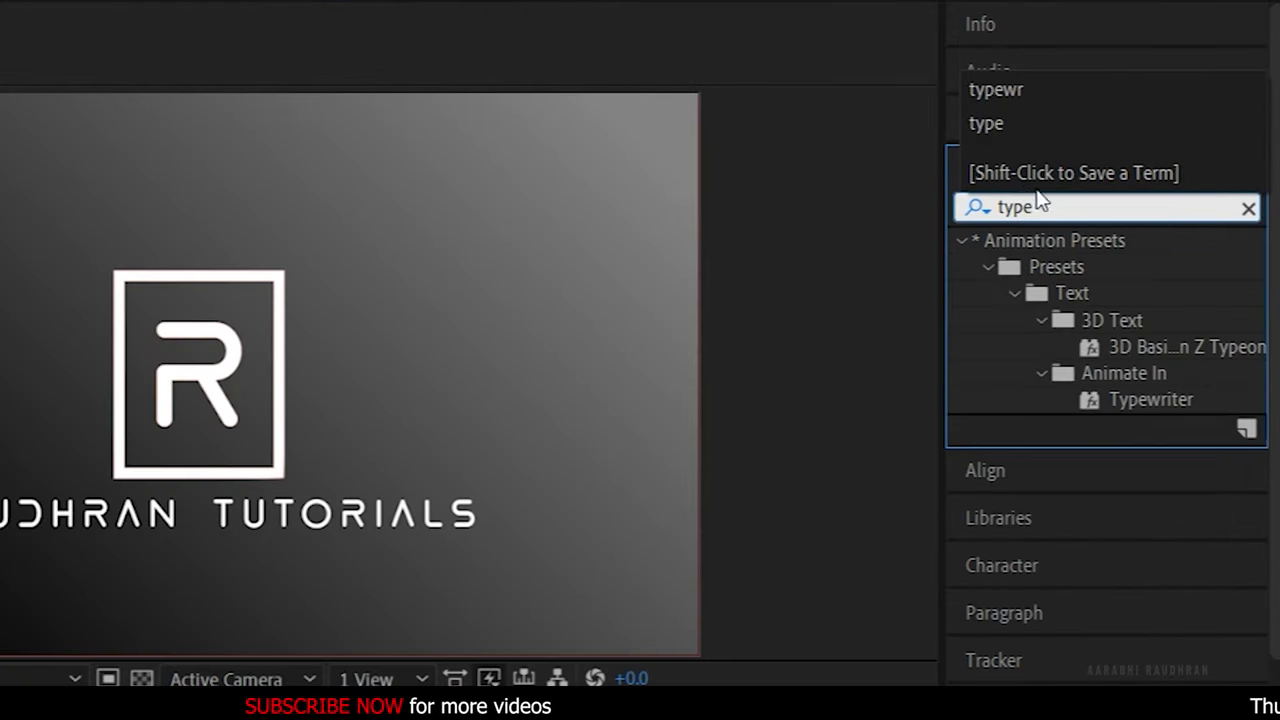
pyautogui.moveTo(1168, 398); pyautogui.dragTo(190, 509)
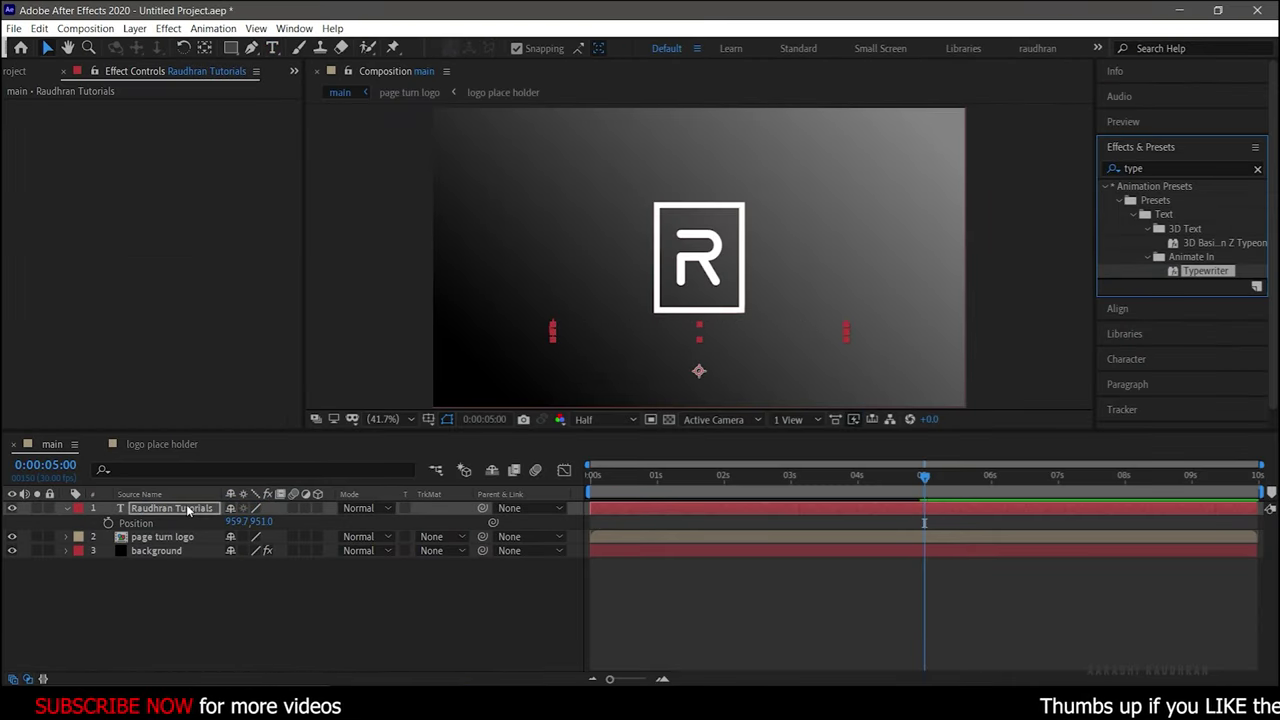
pyautogui.press('u')
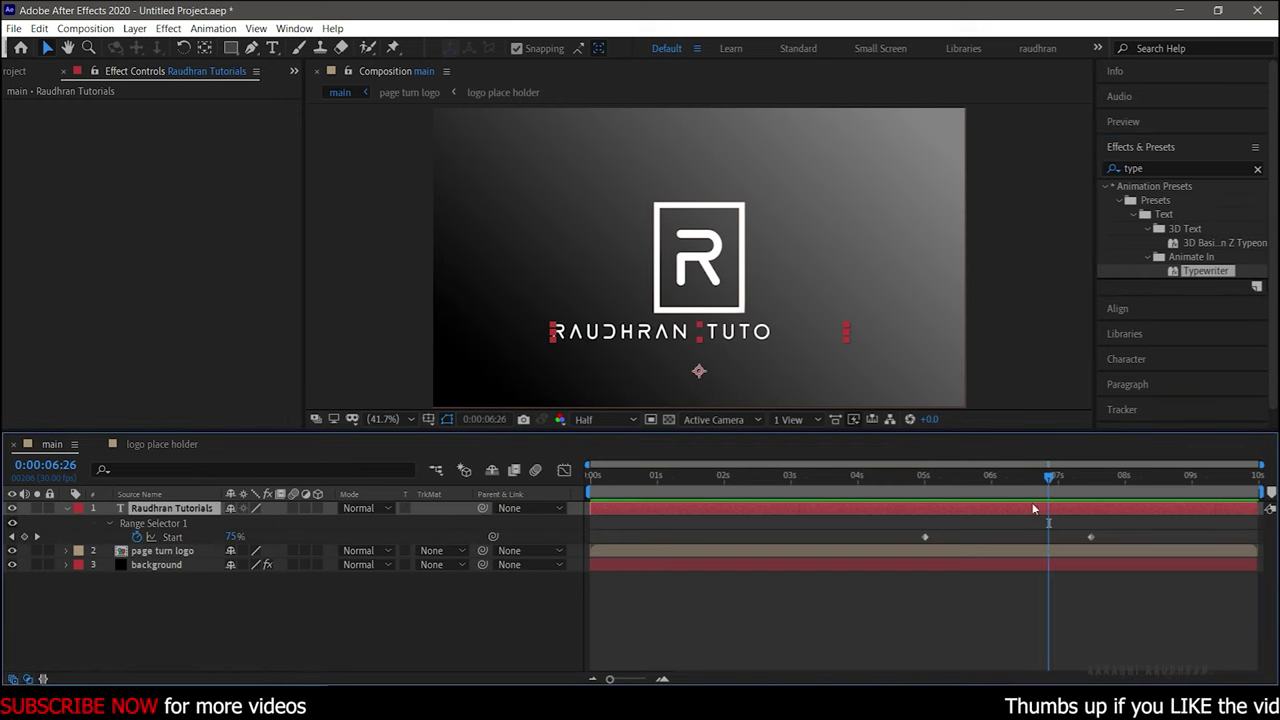
# Shift both typewriter Start keyframes so the text animation begins at 0:00:03:00, and preview it from the beginning
pyautogui.click(791, 480)
pyautogui.moveTo(1118, 526); pyautogui.dragTo(795, 543)
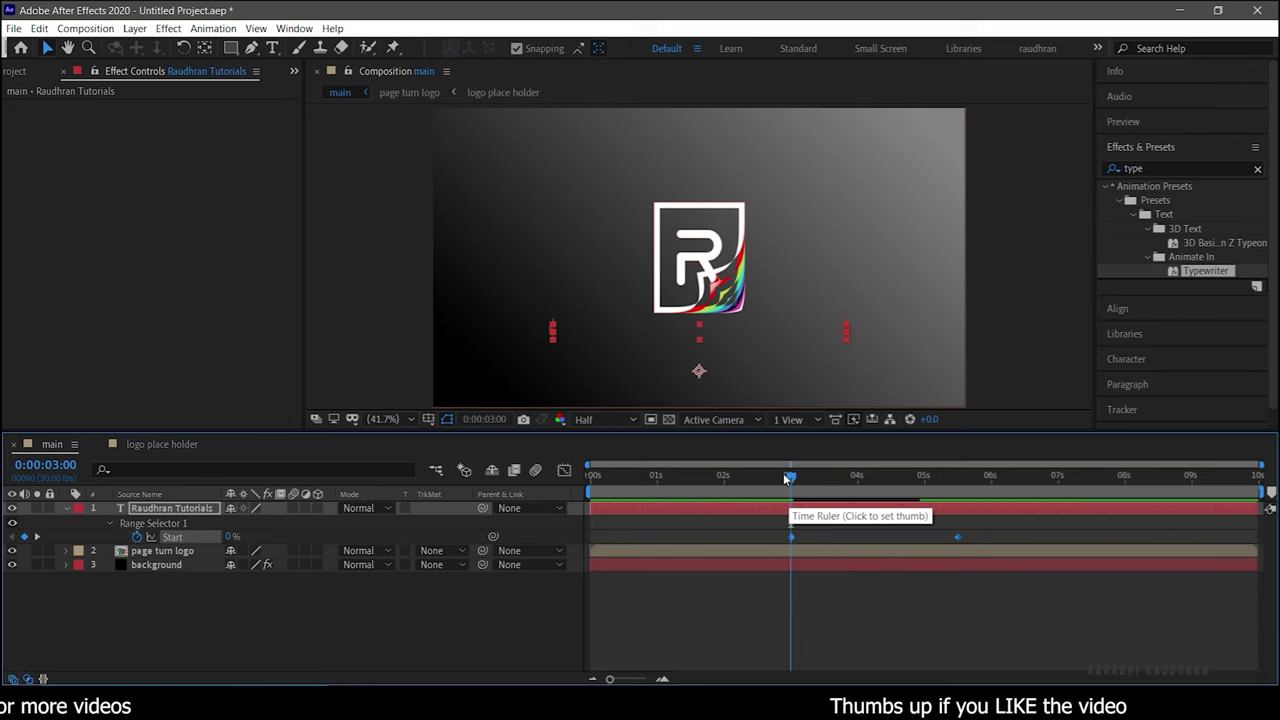
pyautogui.moveTo(789, 479); pyautogui.dragTo(491, 470)
pyautogui.press('space')
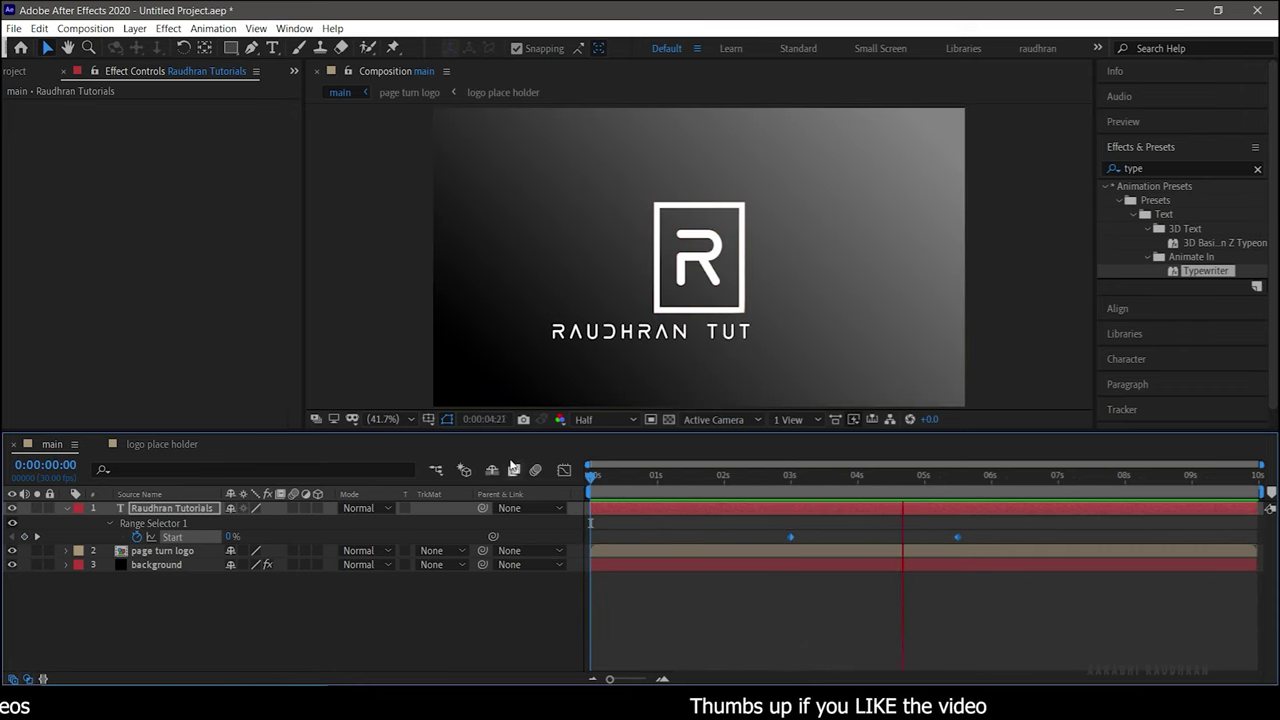
# Shorten the typewriter animation by moving its last keyframe to just before 0:00:05:00, and apply Easy Ease to both Start keyframes
pyautogui.moveTo(961, 537); pyautogui.dragTo(789, 544)
pyautogui.click(943, 563)
pyautogui.press('F9')
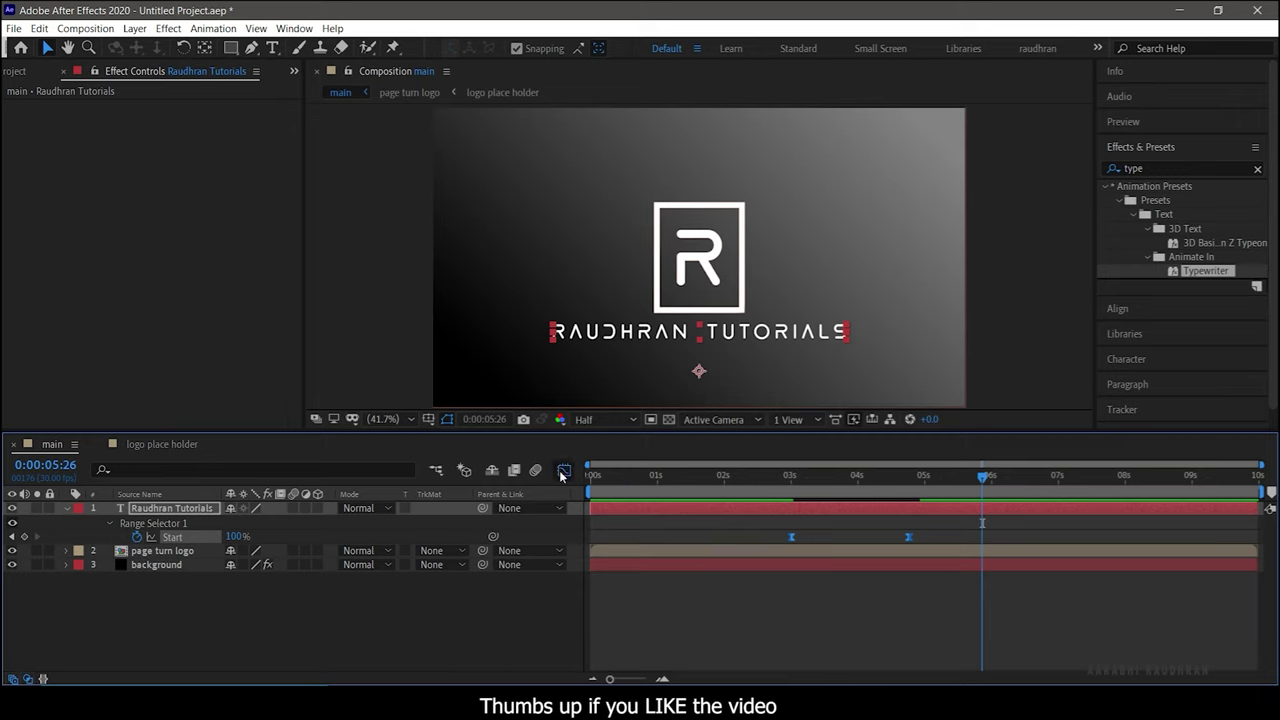
# Lengthen the incoming ease of the last Start keyframe in the Graph Editor and preview the animation from the beginning
pyautogui.click(563, 472)
pyautogui.moveTo(888, 636); pyautogui.dragTo(858, 637)
pyautogui.click(563, 472)
pyautogui.moveTo(649, 480); pyautogui.dragTo(587, 485)
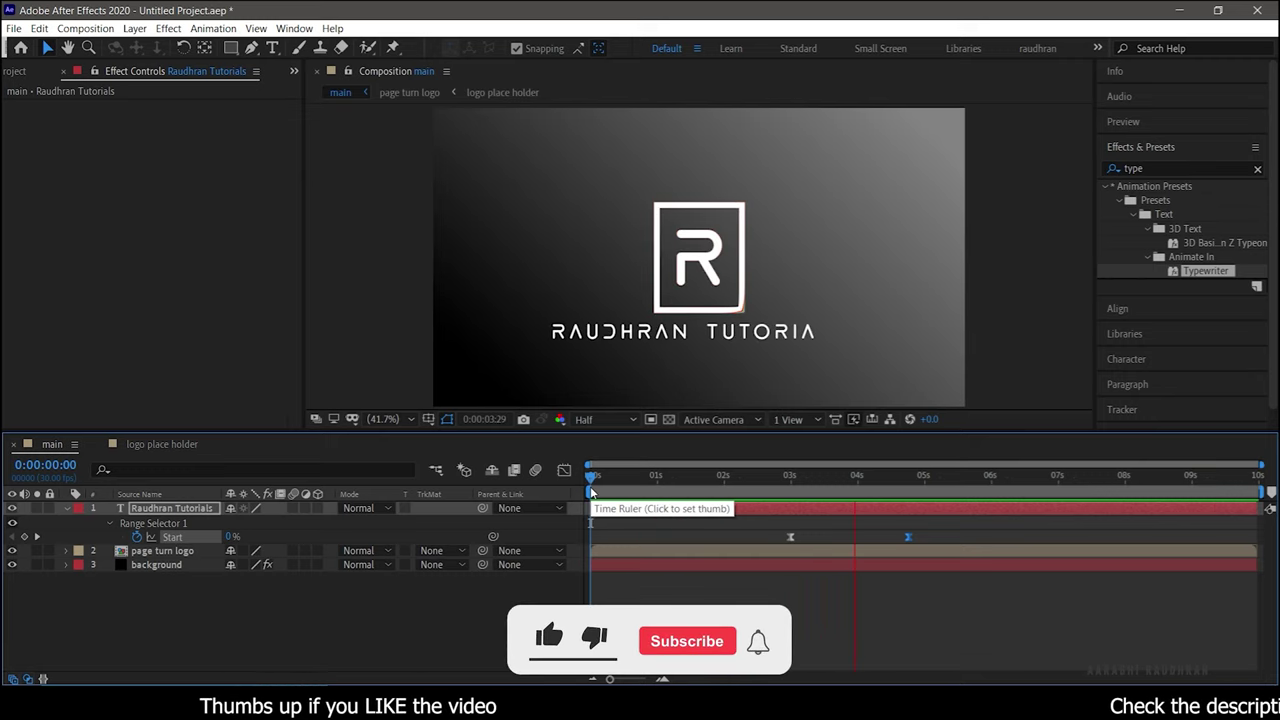
pyautogui.press('space')
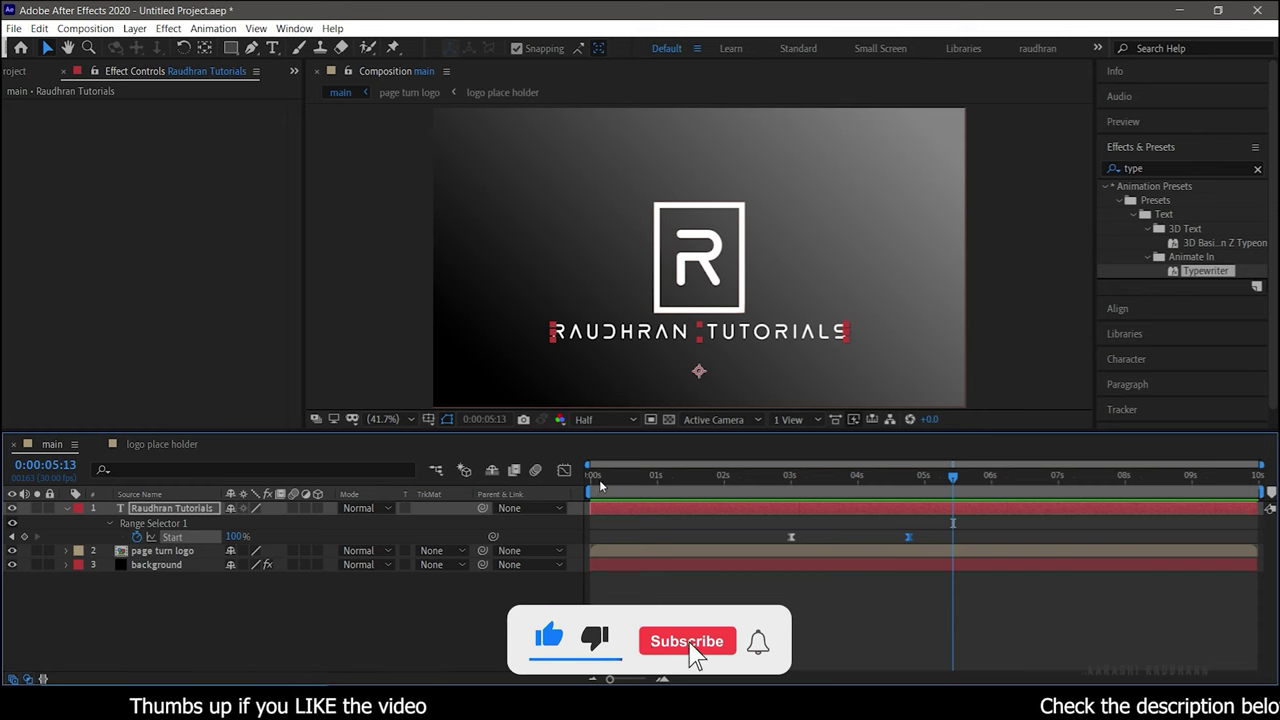
# Pre-compose the Raudhran Tutorials text layer as "sub text", moving all attributes into it, and return to the start of the composition
pyautogui.click(276, 608)
pyautogui.click(185, 507)
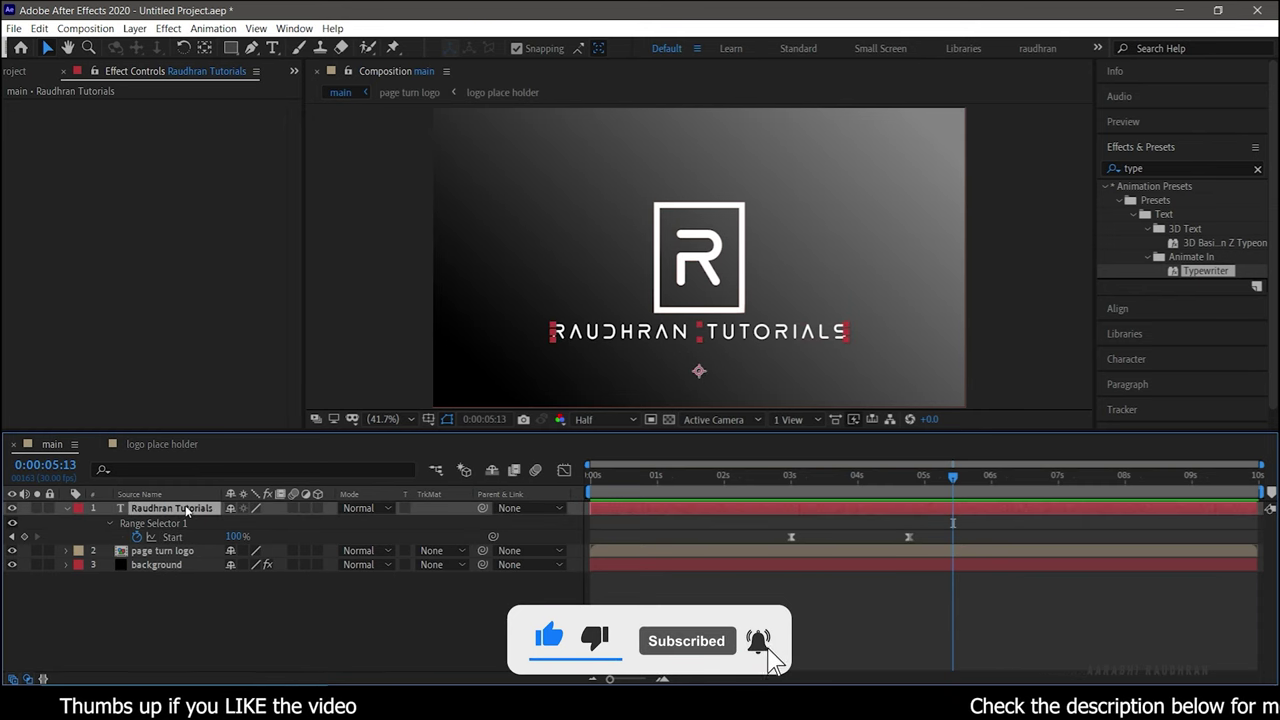
pyautogui.rightClick(185, 507)
pyautogui.moveTo(240, 418)
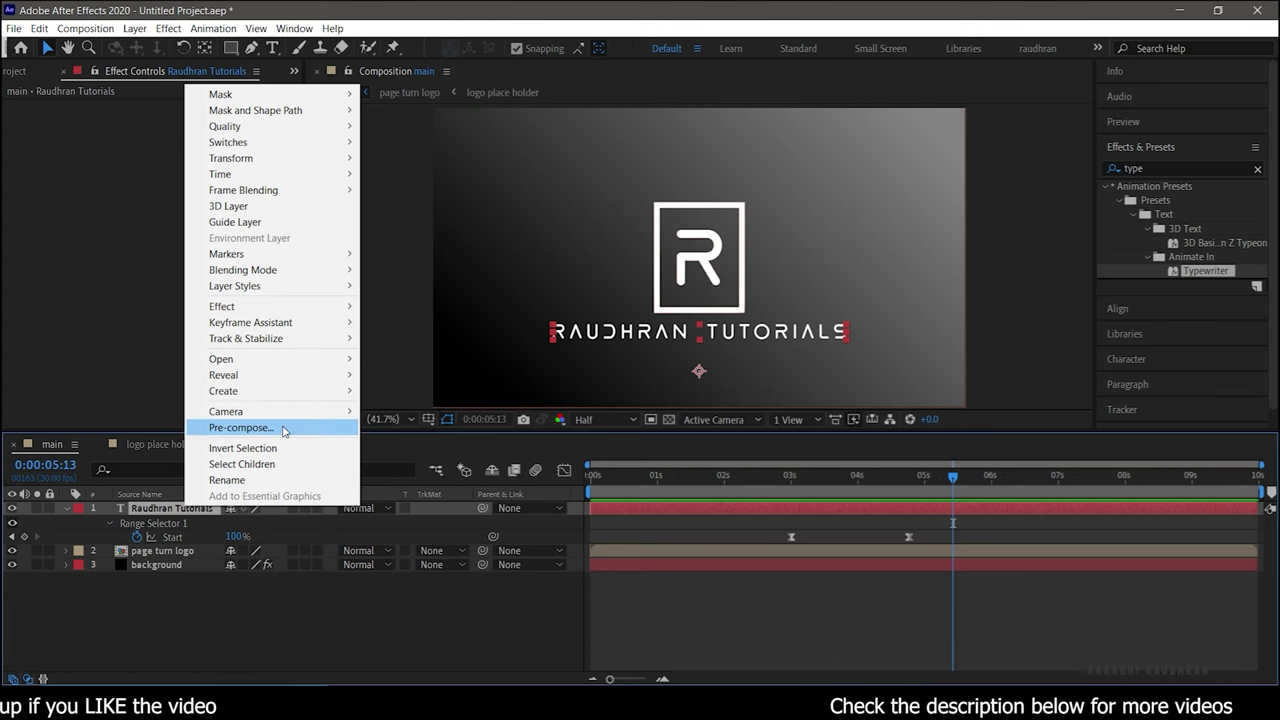
pyautogui.click(241, 427)
pyautogui.write('text')
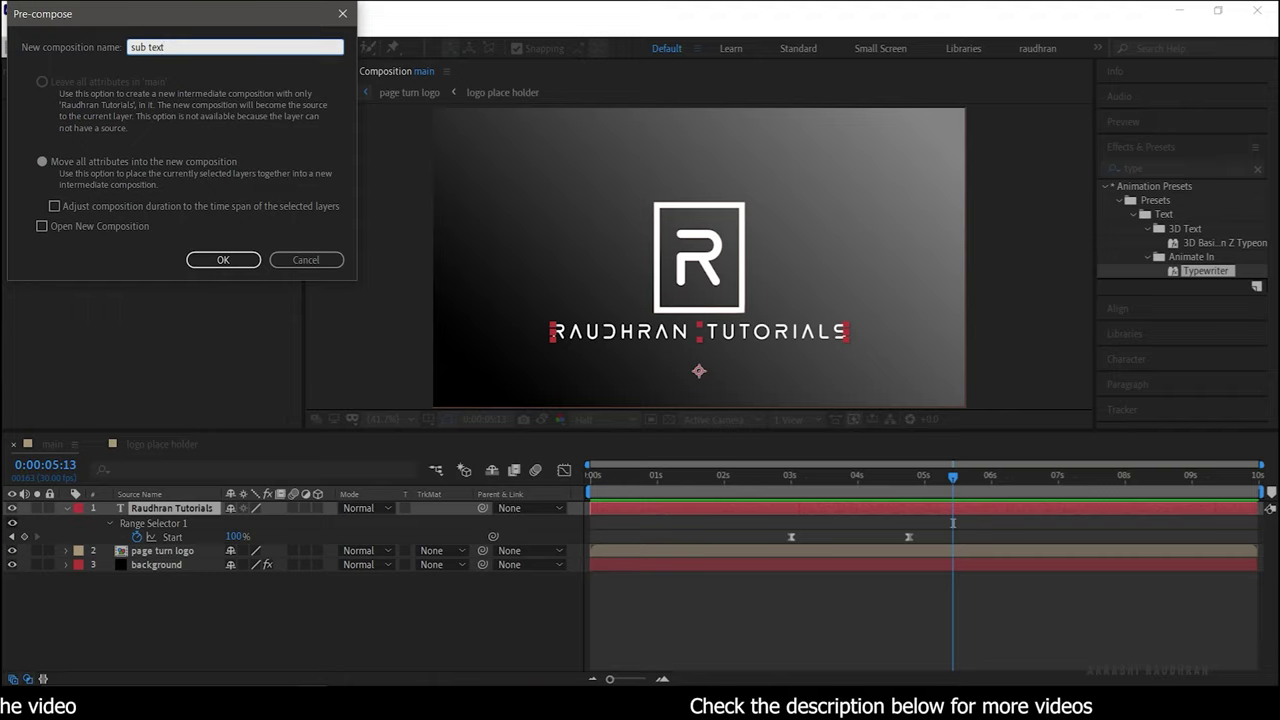
pyautogui.press('Return')
pyautogui.click(342, 604)
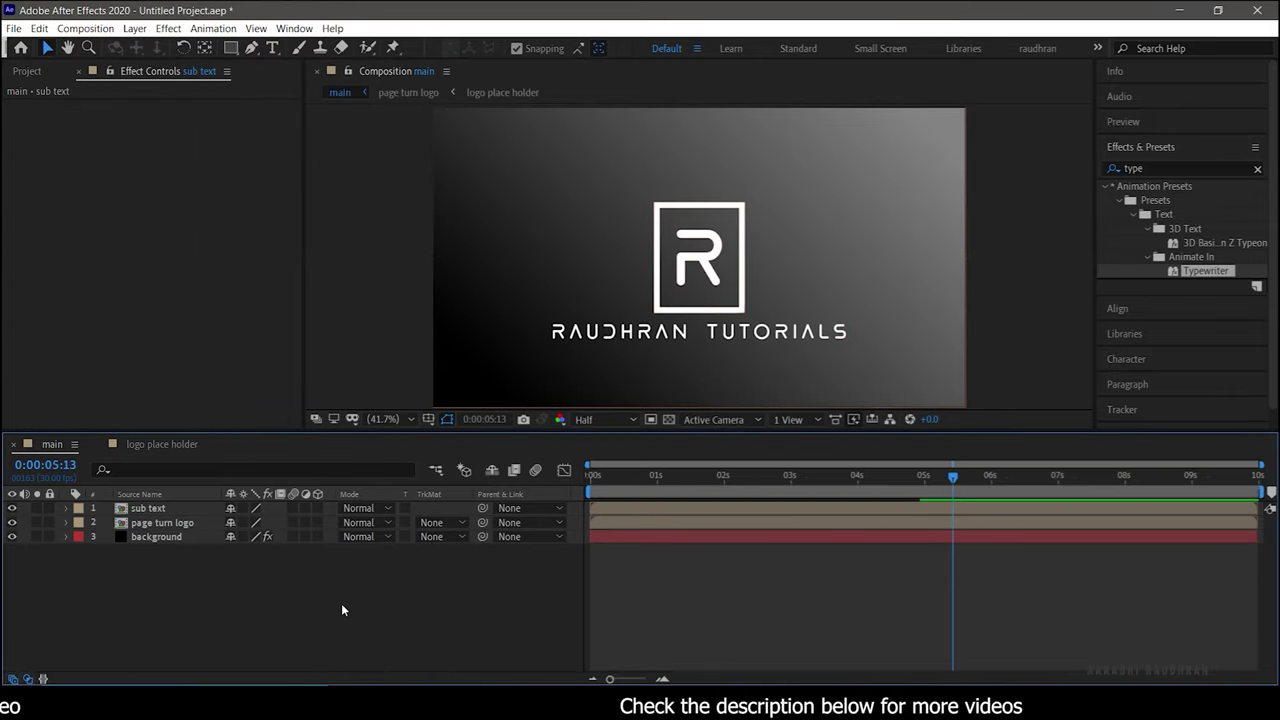
pyautogui.press('Home')
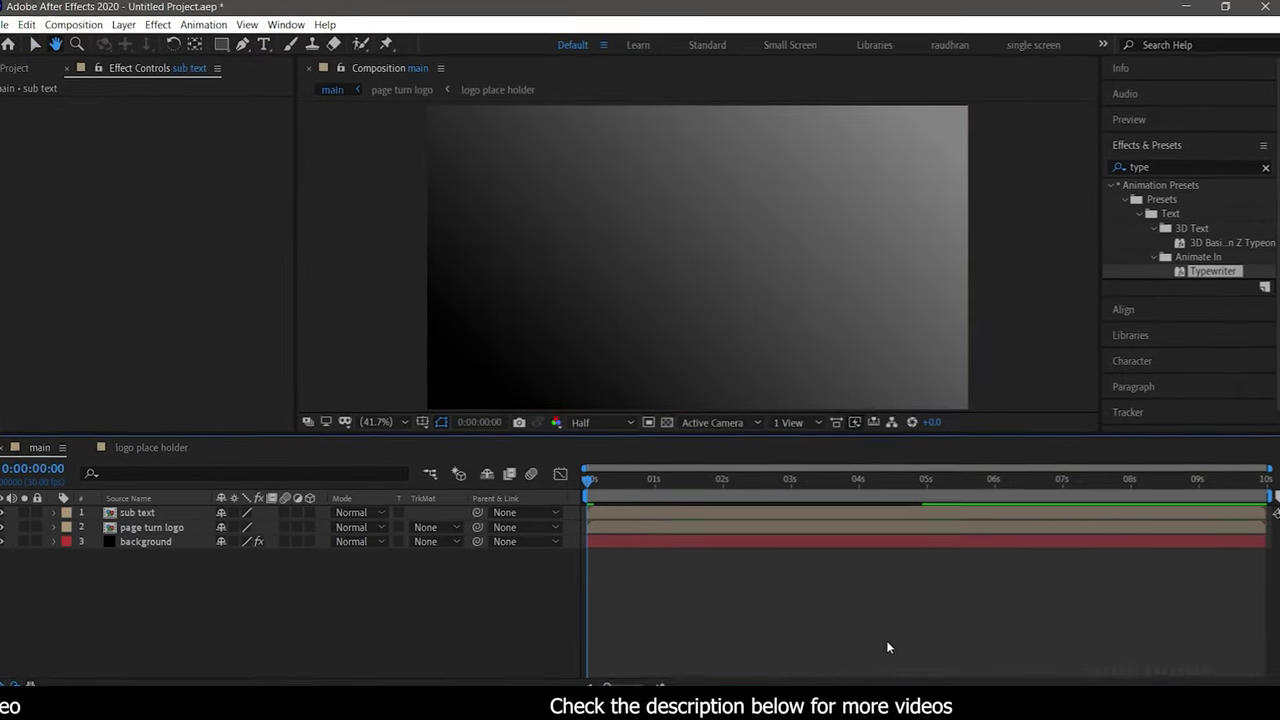